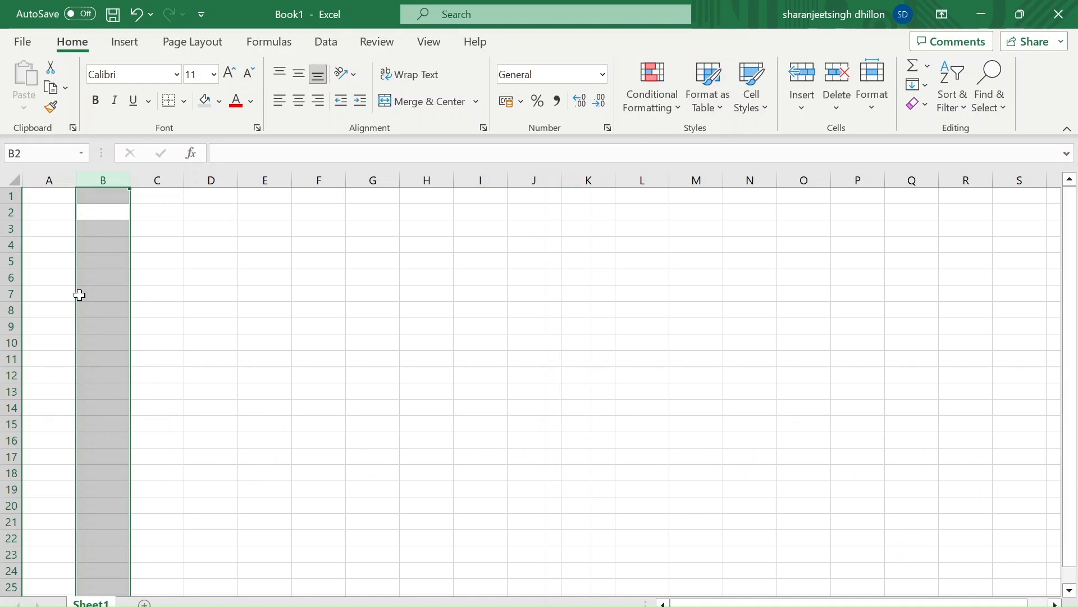
Enter the data type labels Text in E6, Non text in E7 and Number in F7
click(254, 275)
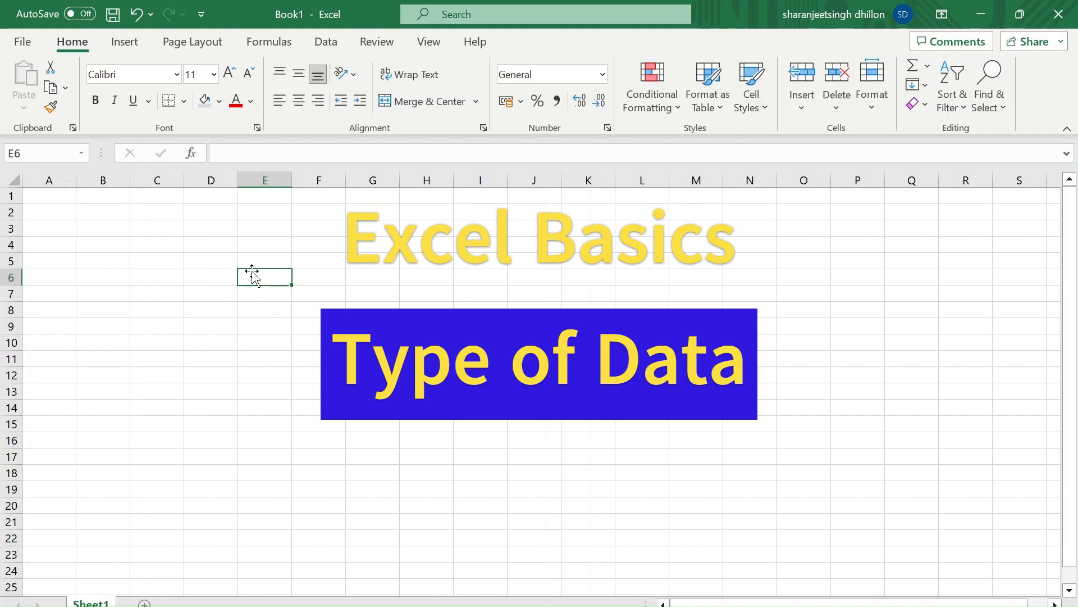
text(Text)
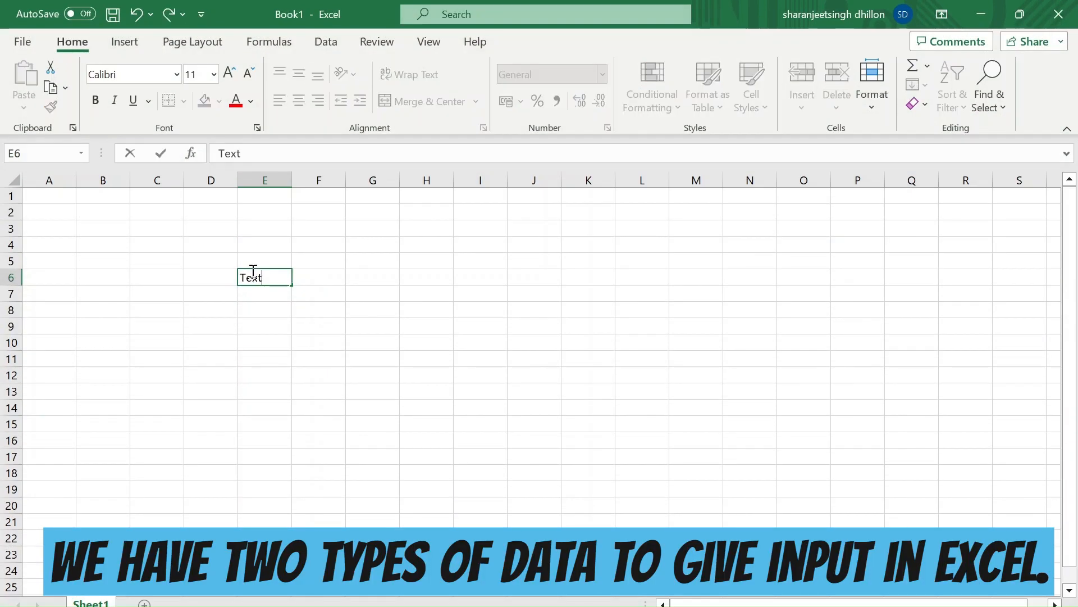
key(Return)
text(Non)
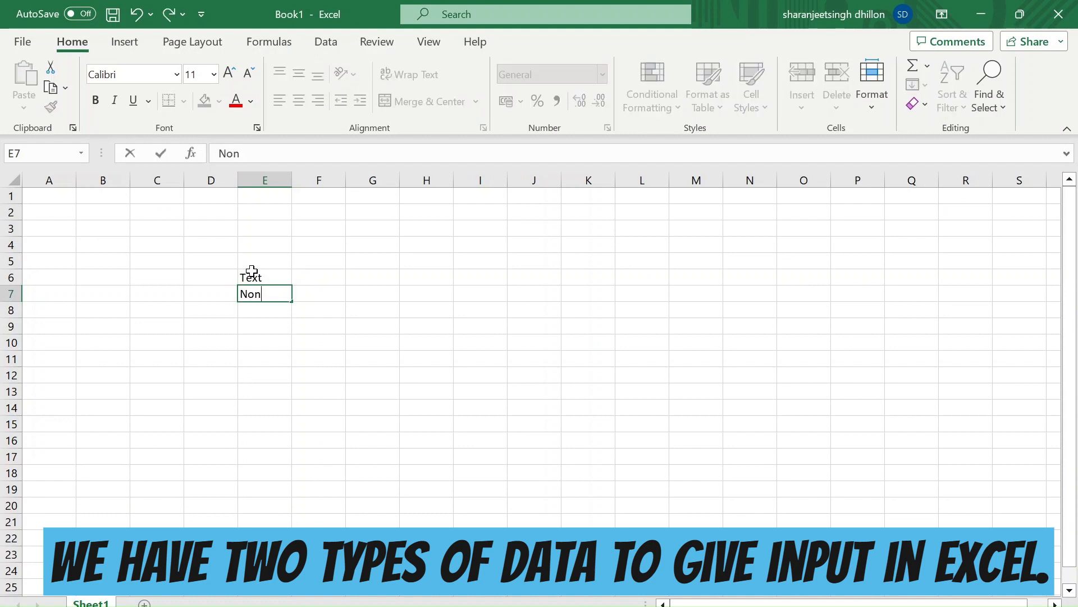
text( text)
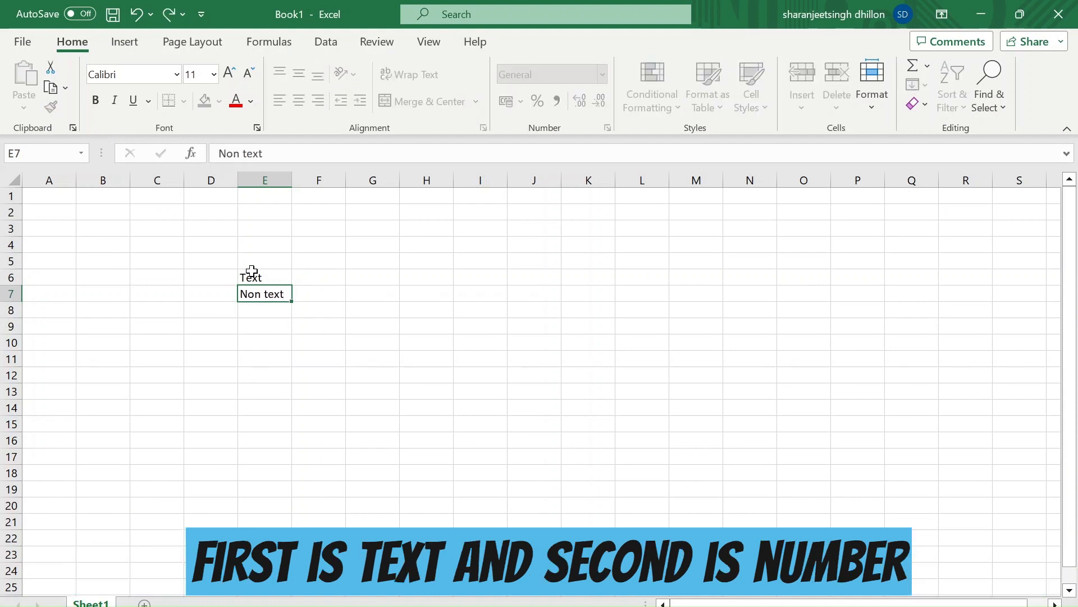
key(Tab)
text(Number)
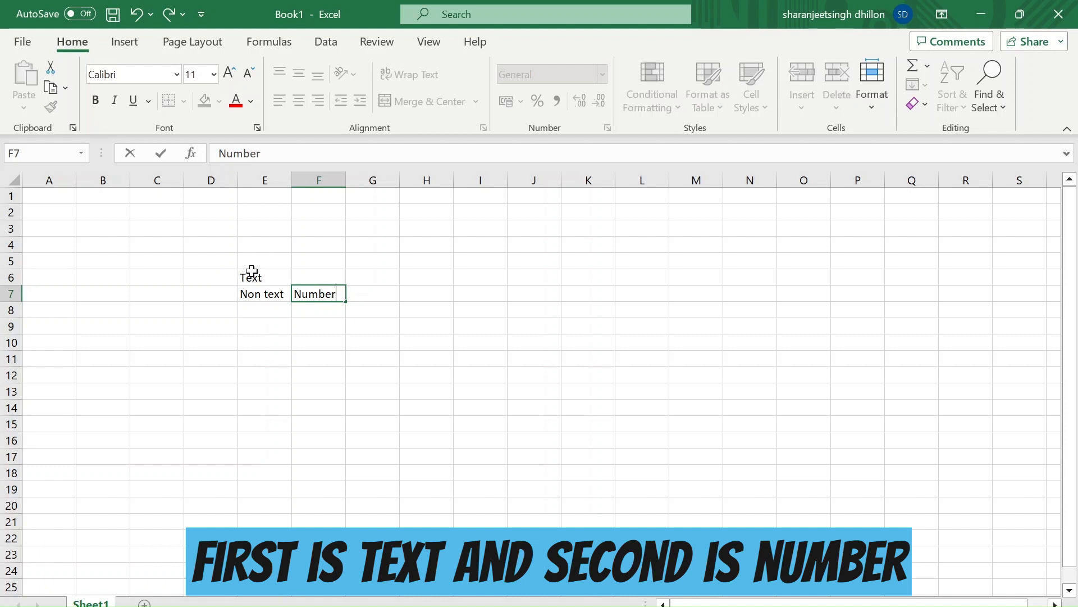
key(Return)
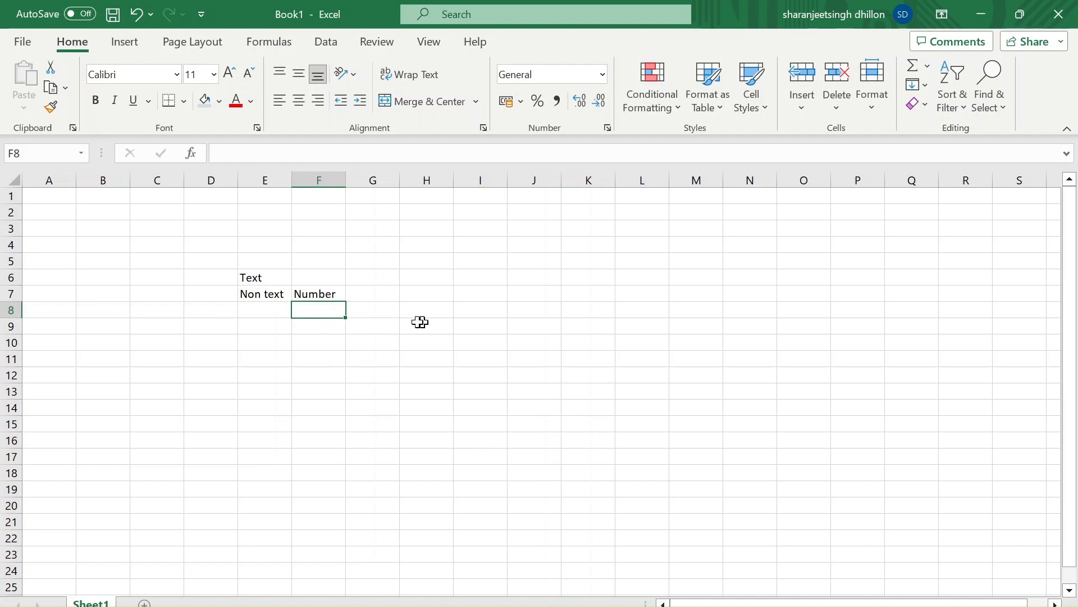
Enter the sample values a, 2 and A2 in cells G9 through G11
click(368, 327)
text(a)
key(Return)
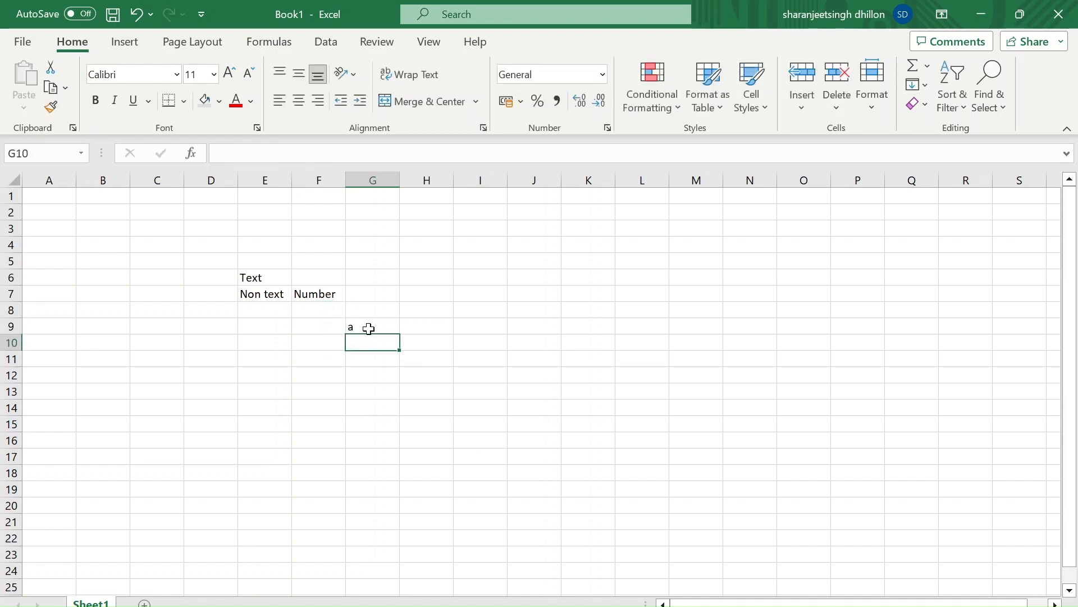
text(2)
key(Return)
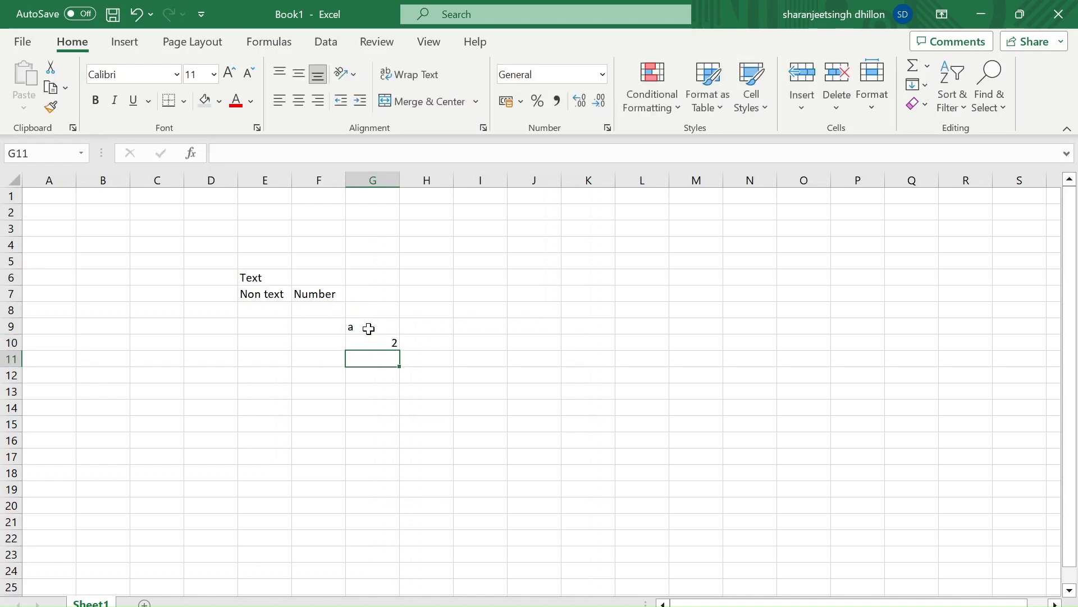
text(A@)
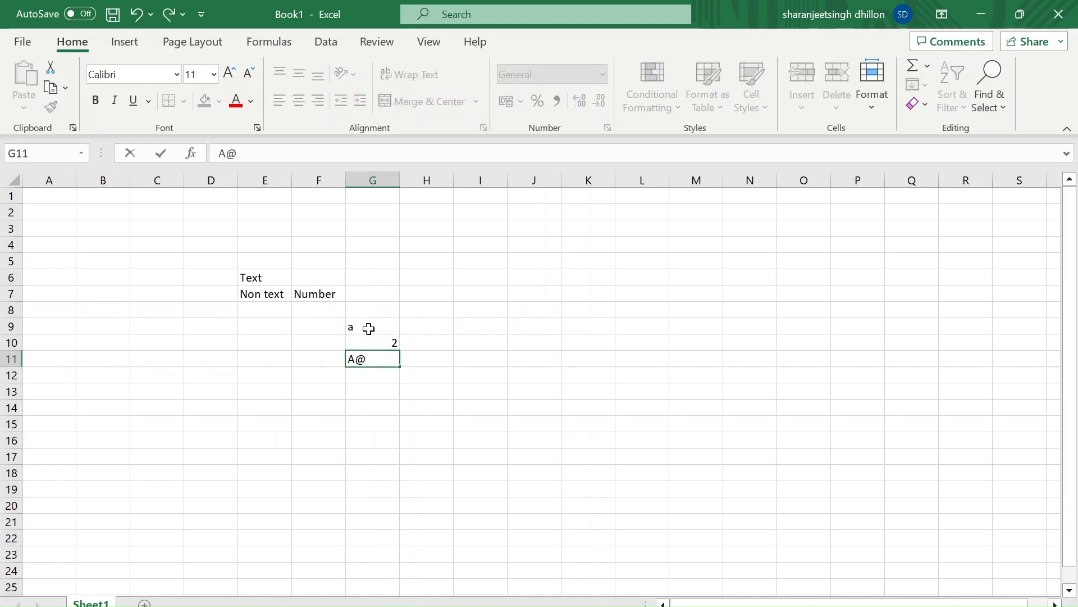
key(BackSpace)
text(2)
key(Return)
Enter a NUMBERVALUE formula in H9 that converts the sample value in G9
key(Up)
key(Right)
key(Up)
key(Up)
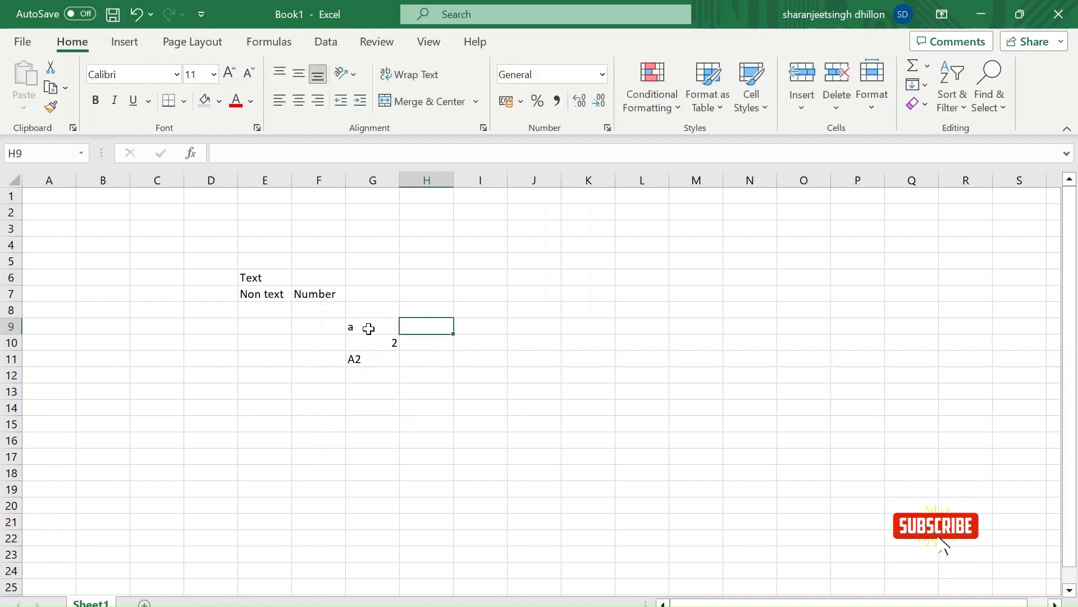
text(=n)
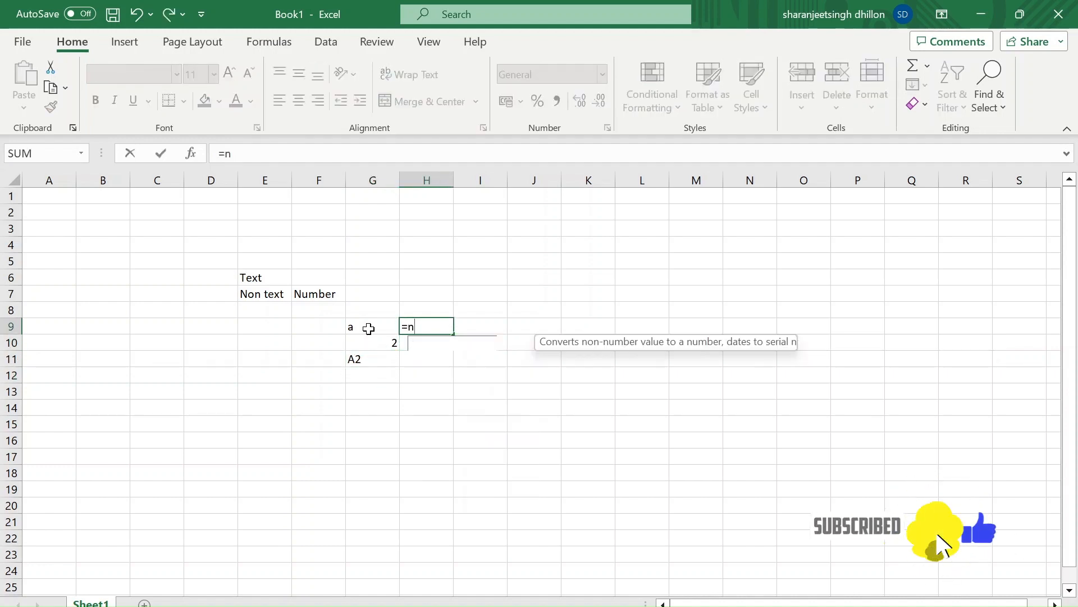
text(um)
key(Tab)
click(369, 329)
key(Return)
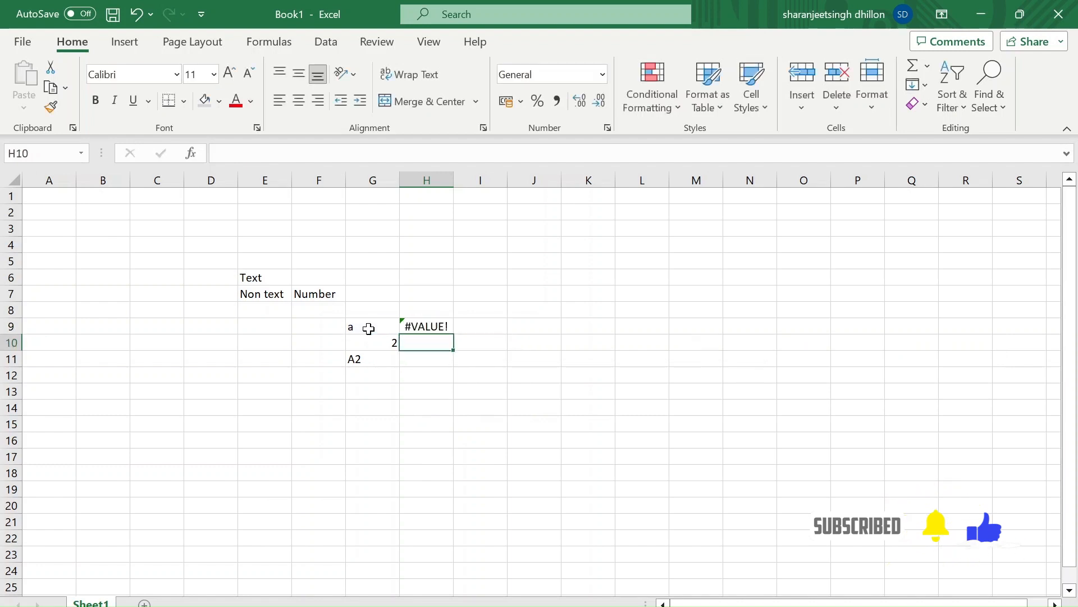
Copy the NUMBERVALUE formula from H9 into H10 and H11
key(Up)
key(ctrl+c)
key(Down)
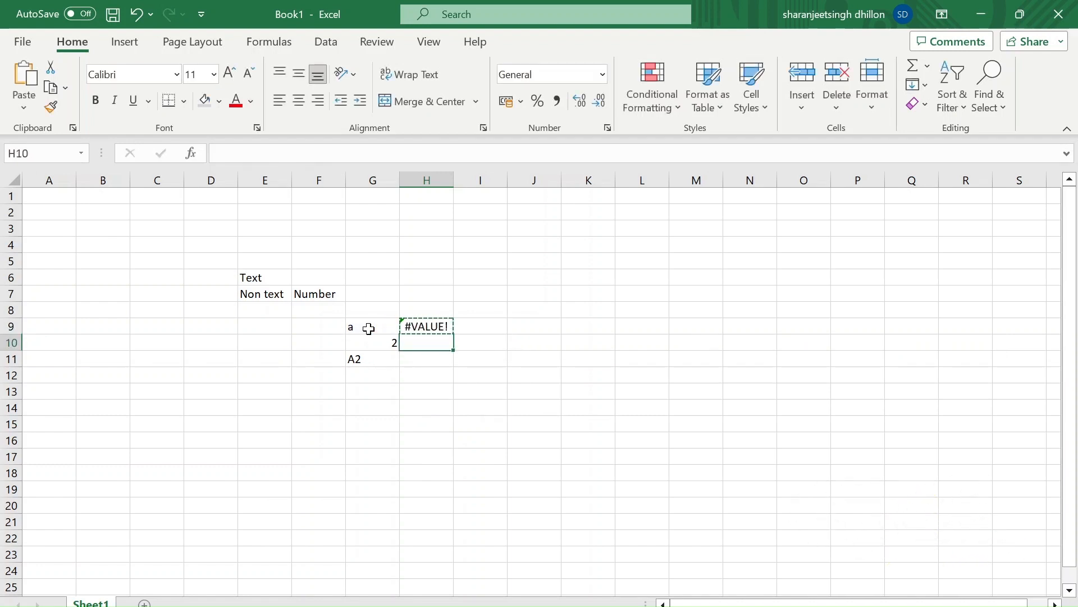
key(ctrl+v)
key(Down)
key(ctrl+v)
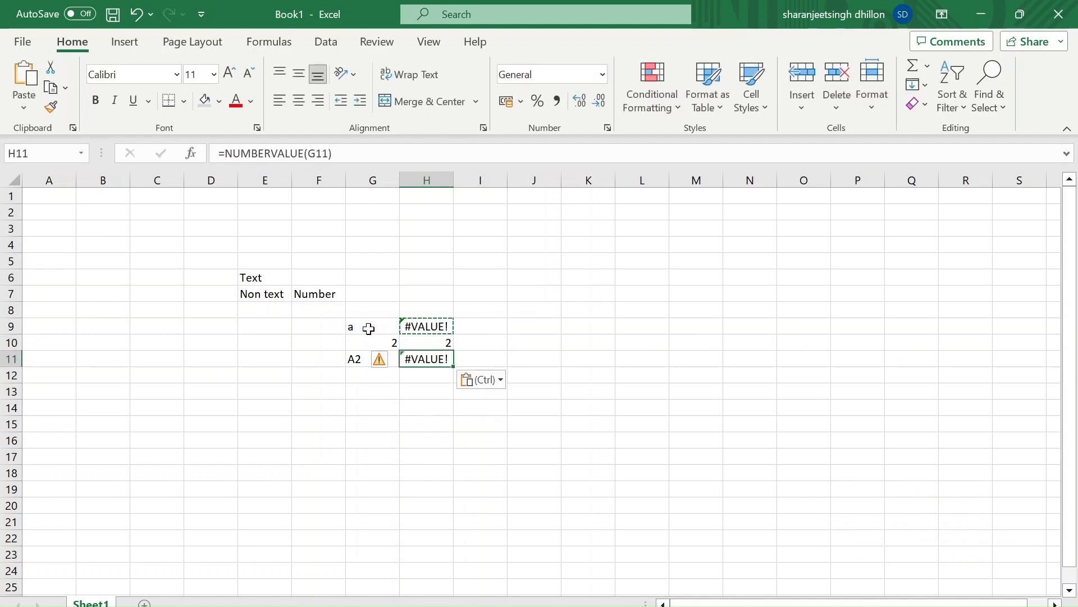
Replace the sample value in G11 with the number 2345
key(Up)
key(Up)
key(Left)
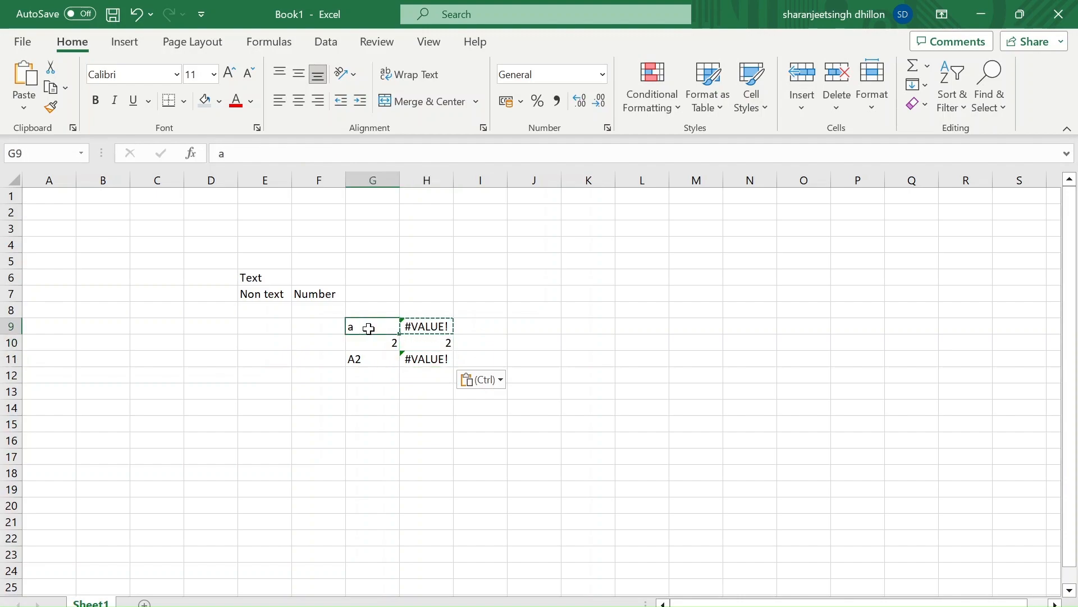
key(shift+Right)
key(shift+Down)
key(shift+Down)
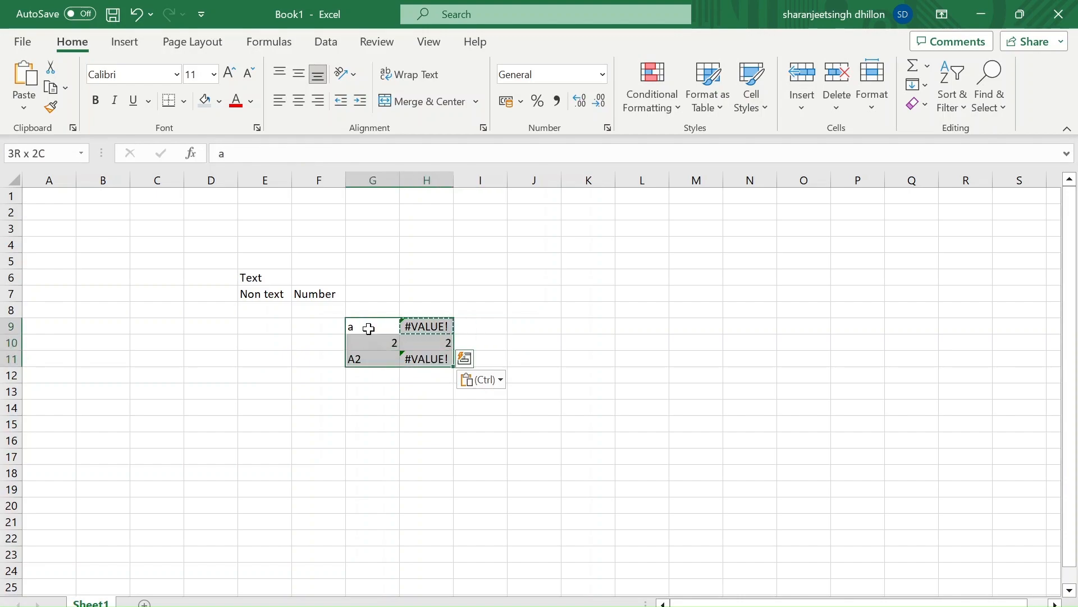
key(Return)
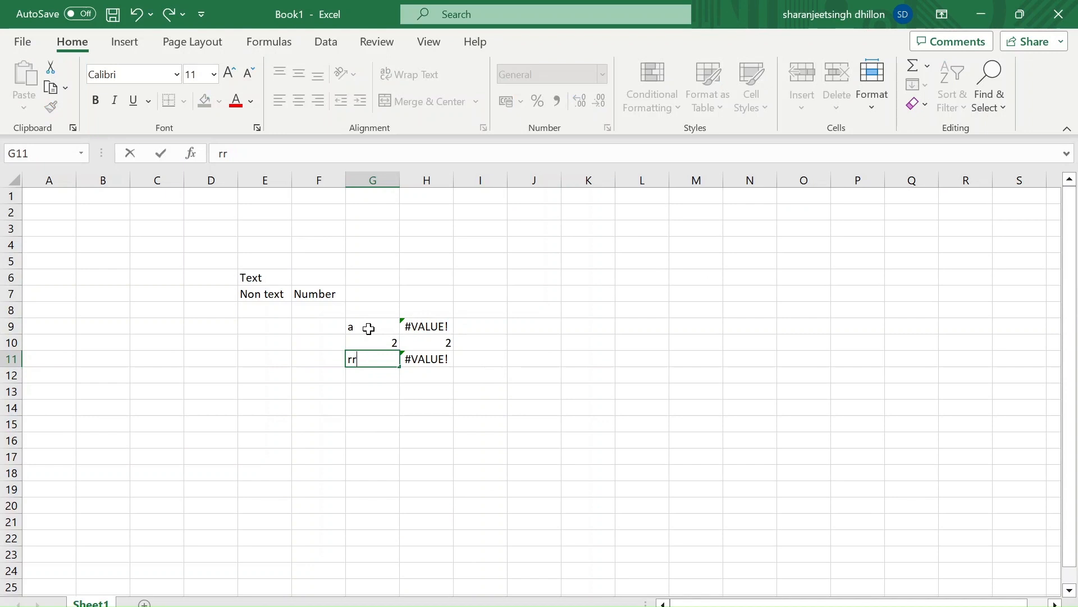
key(Return)
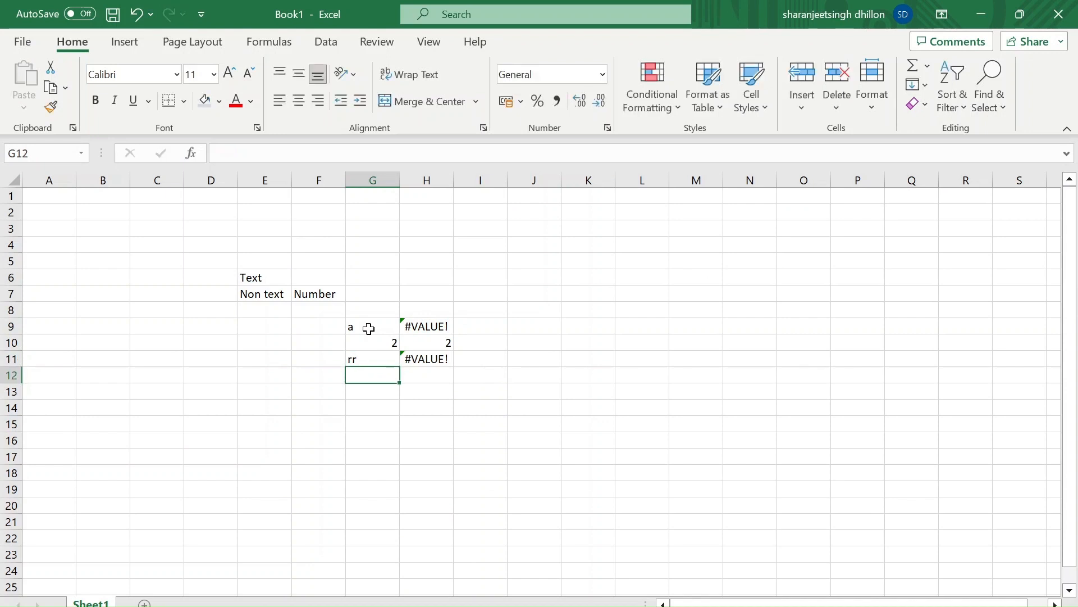
key(Up)
text(2345)
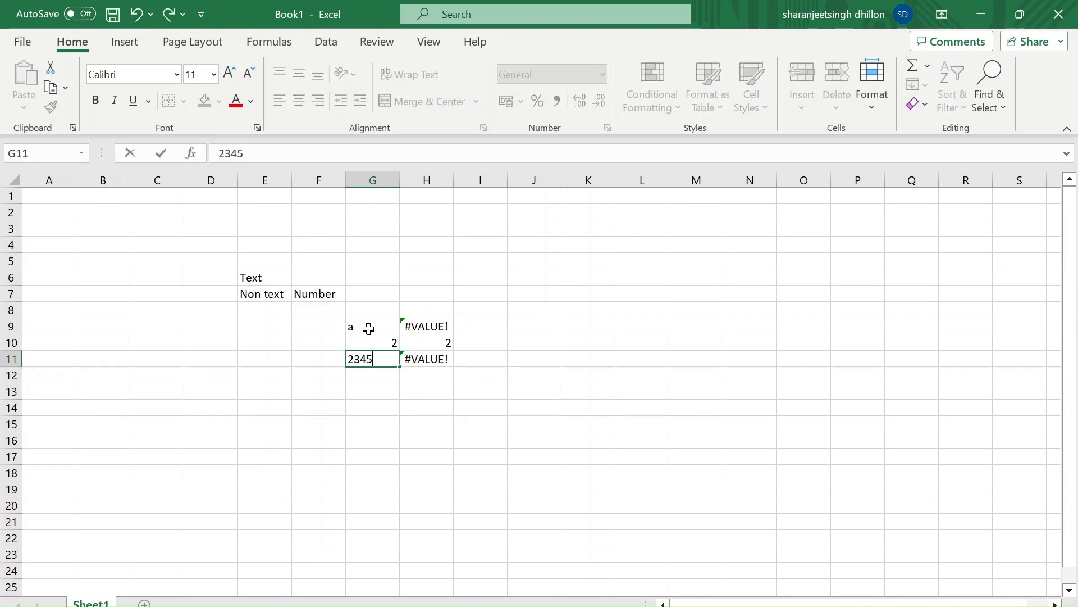
key(Return)
key(Up)
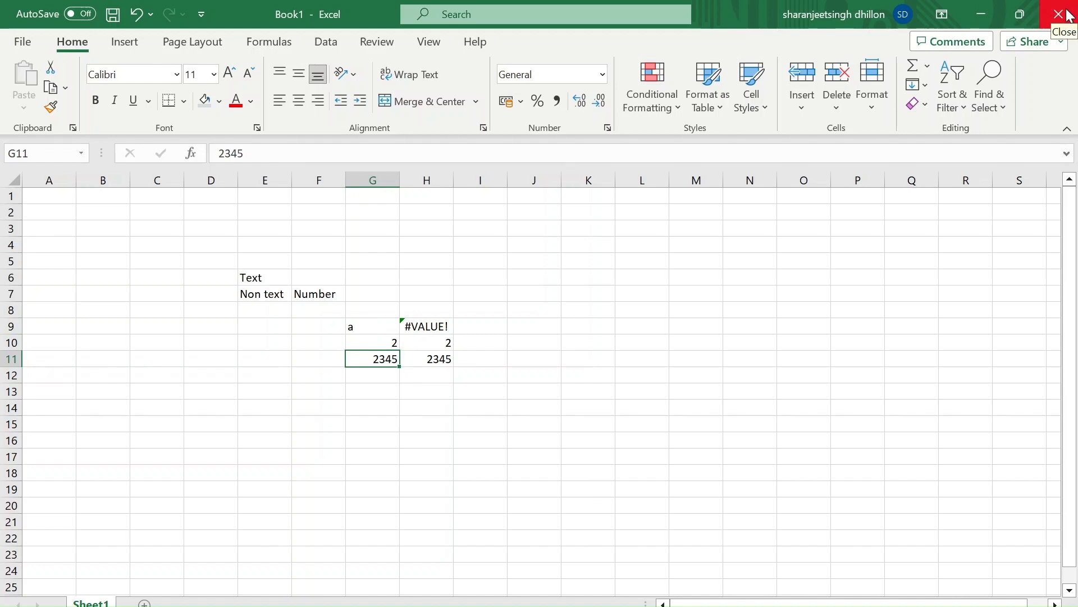
Enter the sample text asdsdadadasdadas in J6 and widen column J to about six times its default width
click(352, 329)
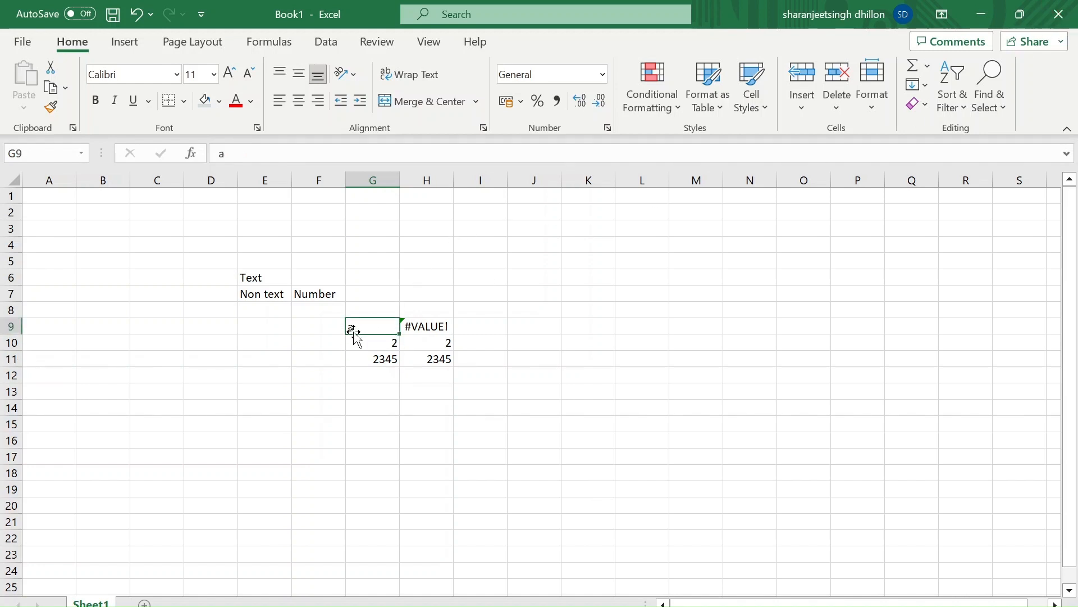
click(540, 270)
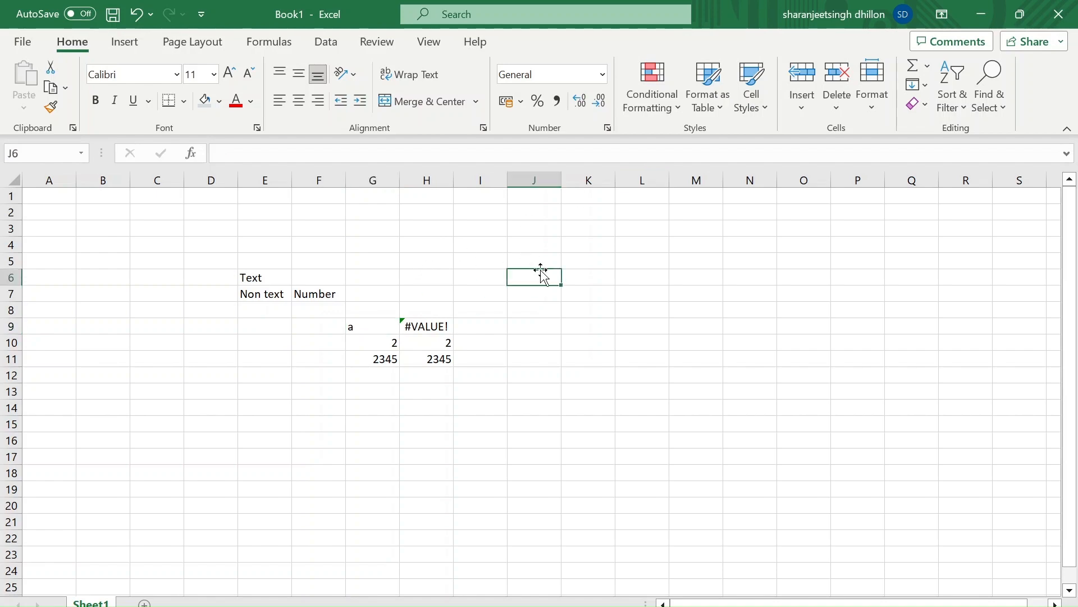
text(asdsdadadasdadas)
key(Return)
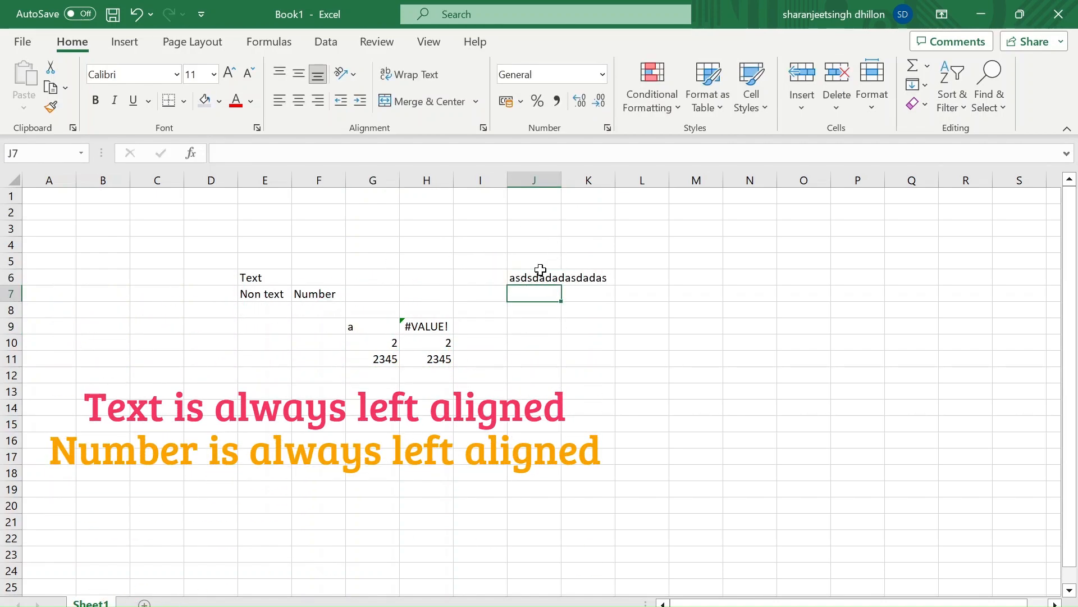
click(540, 270)
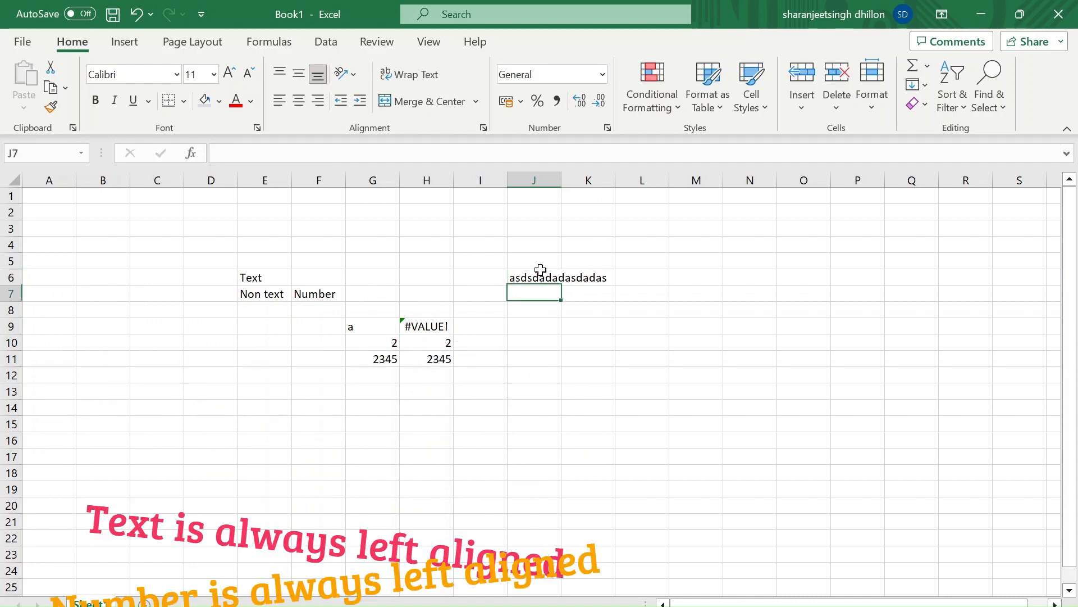
click(540, 270)
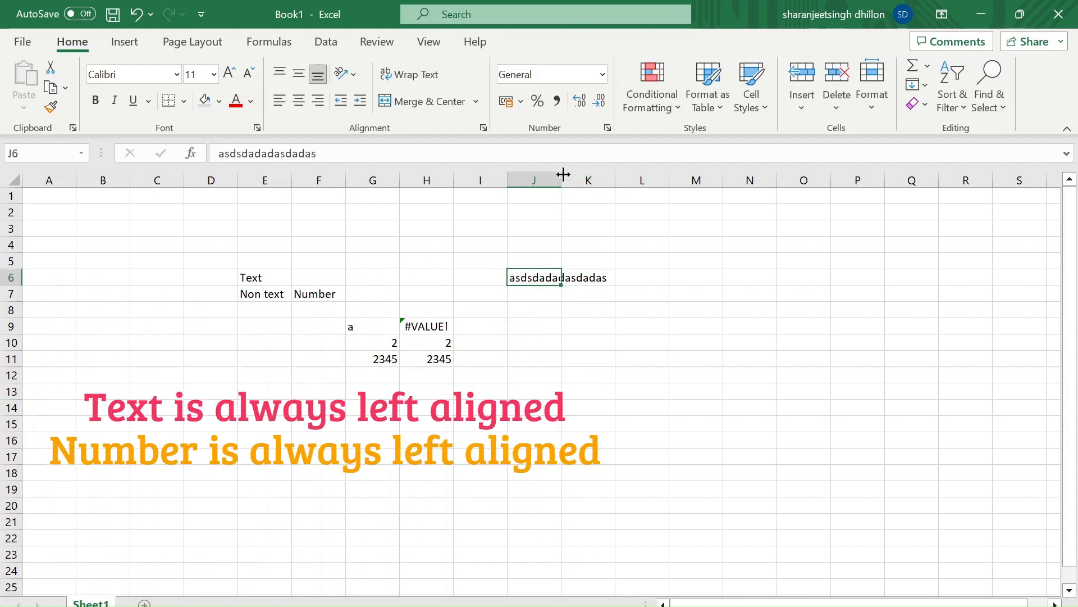
drag(561, 179, 848, 185)
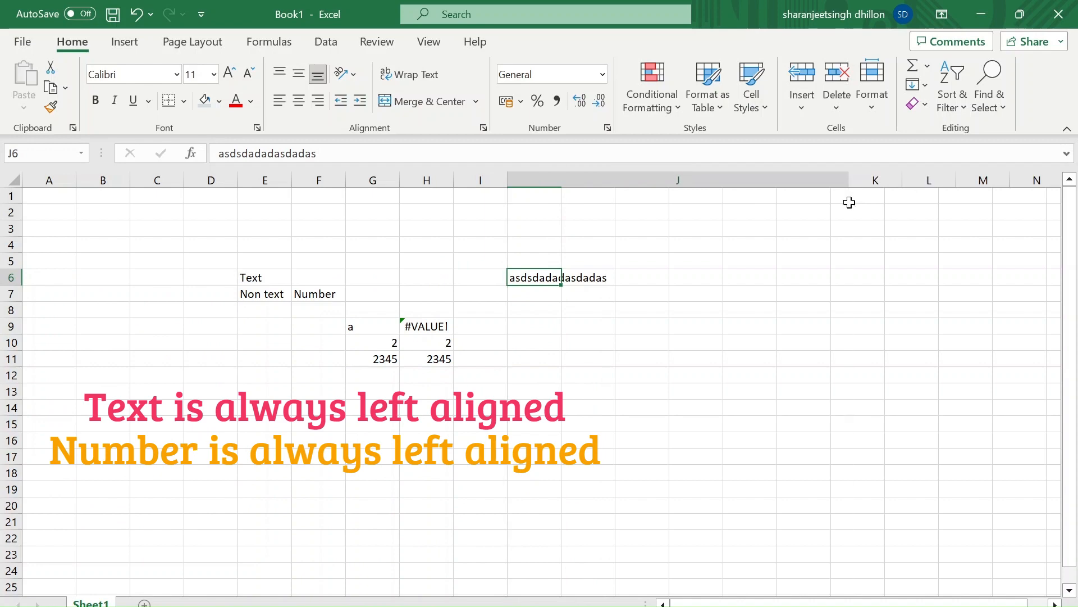
Enter the number 12233 in J7, below the sample text, and compare how the two entries align
click(564, 289)
text(12233)
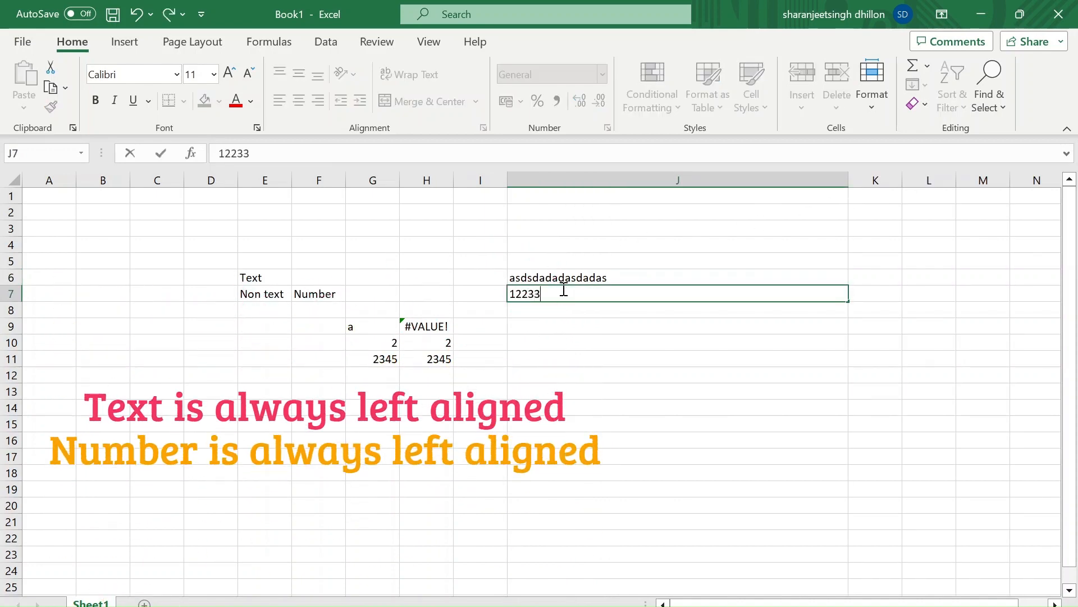
key(Return)
click(562, 288)
key(Up)
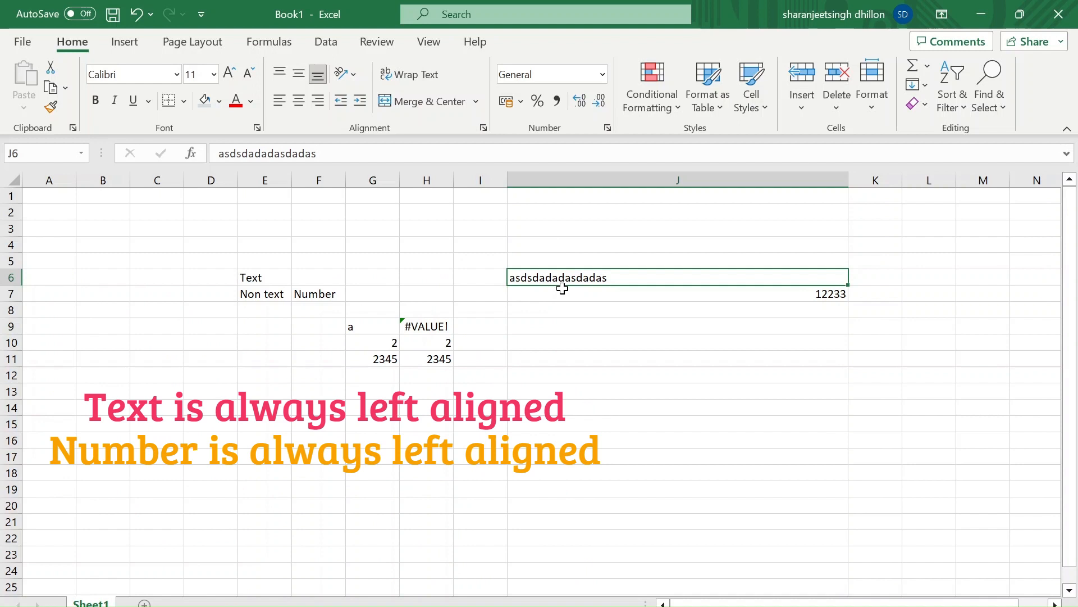
key(Down)
key(Down)
key(Down)
key(Down)
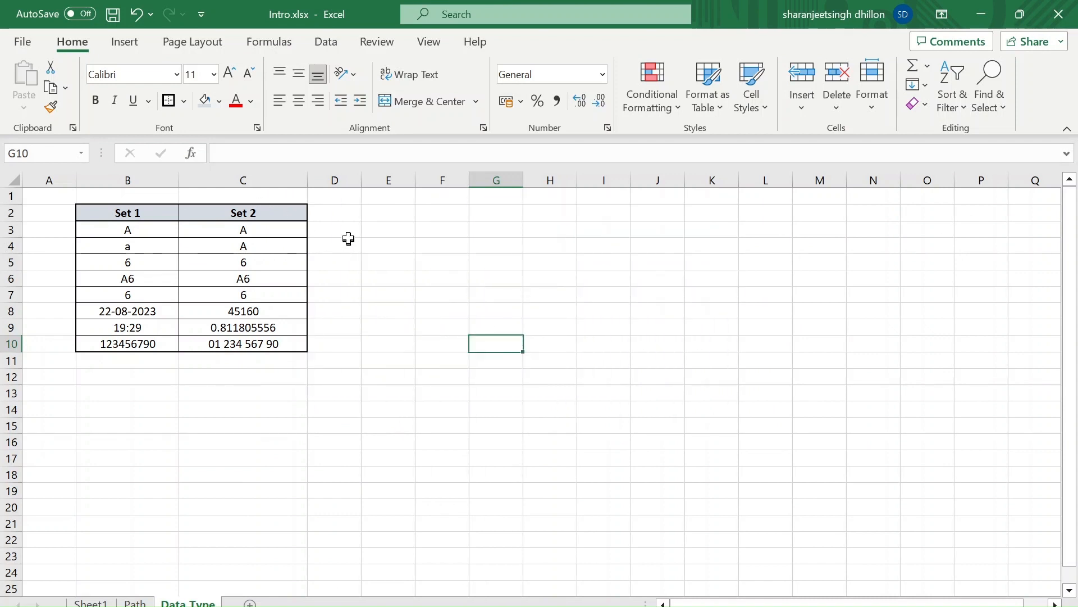
On the Data Type sheet, enter the formula =C3=B3 in D3 to compare the first pair of values
click(349, 230)
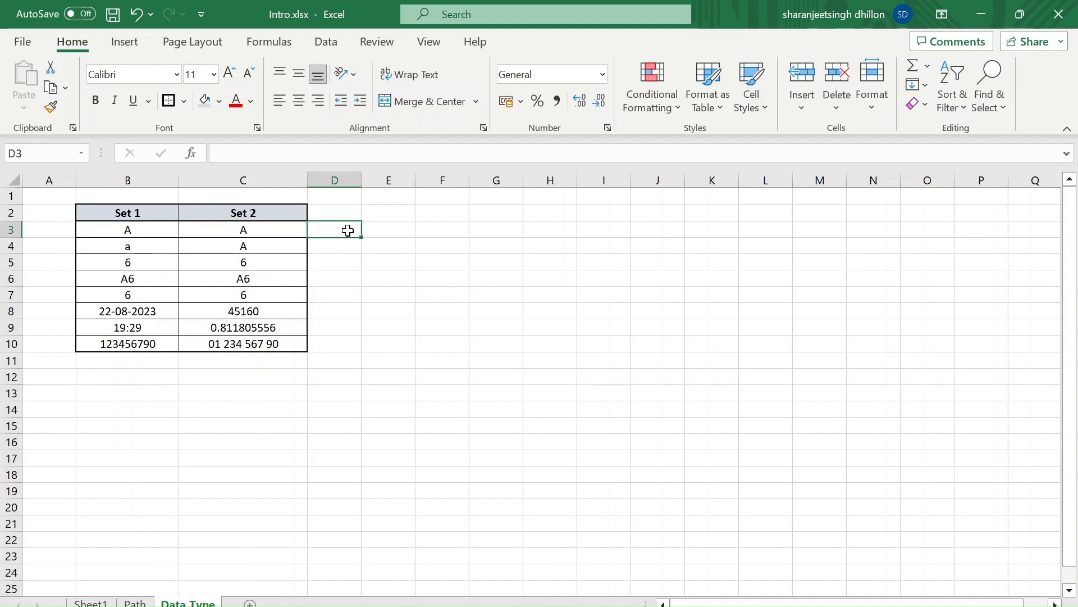
text(=)
key(Left)
key(Left)
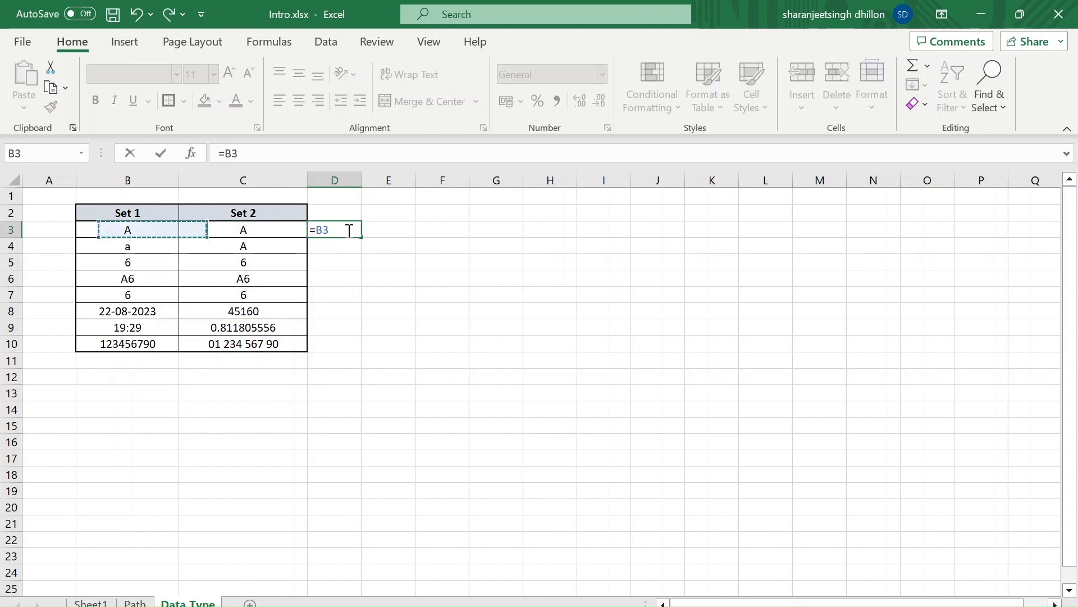
key(Right)
text(=)
key(Left)
key(Left)
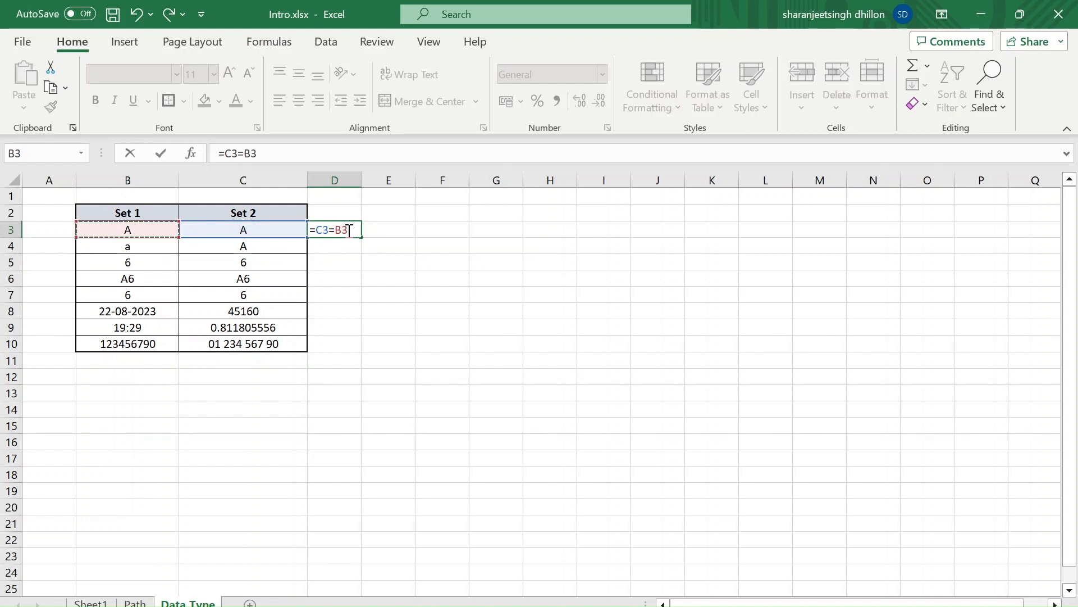
key(Return)
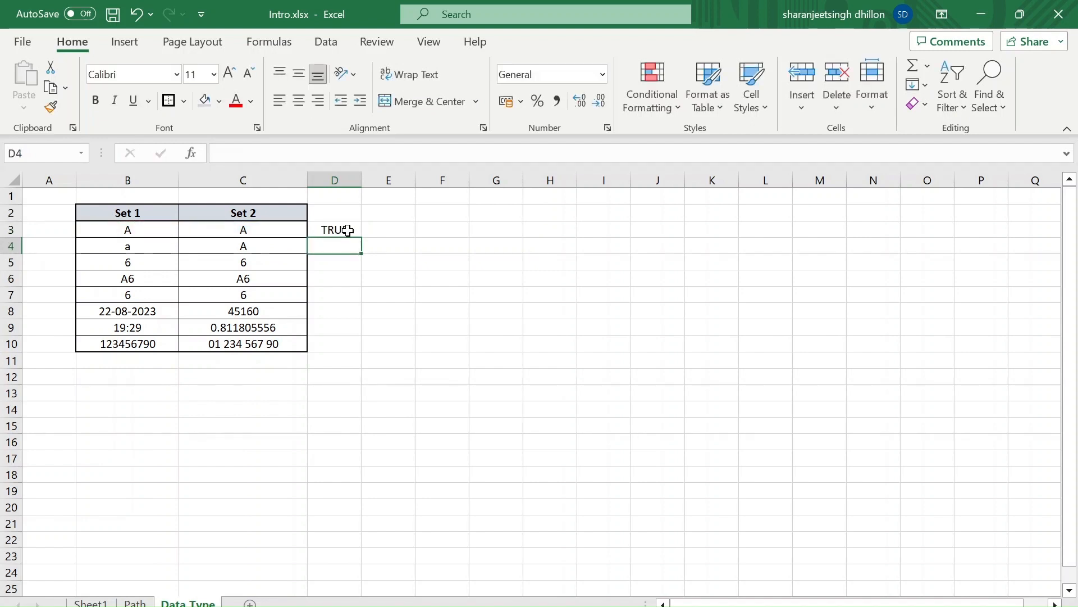
Enter the formula =C4=B4 in D4 to compare the lowercase and uppercase letters
click(349, 230)
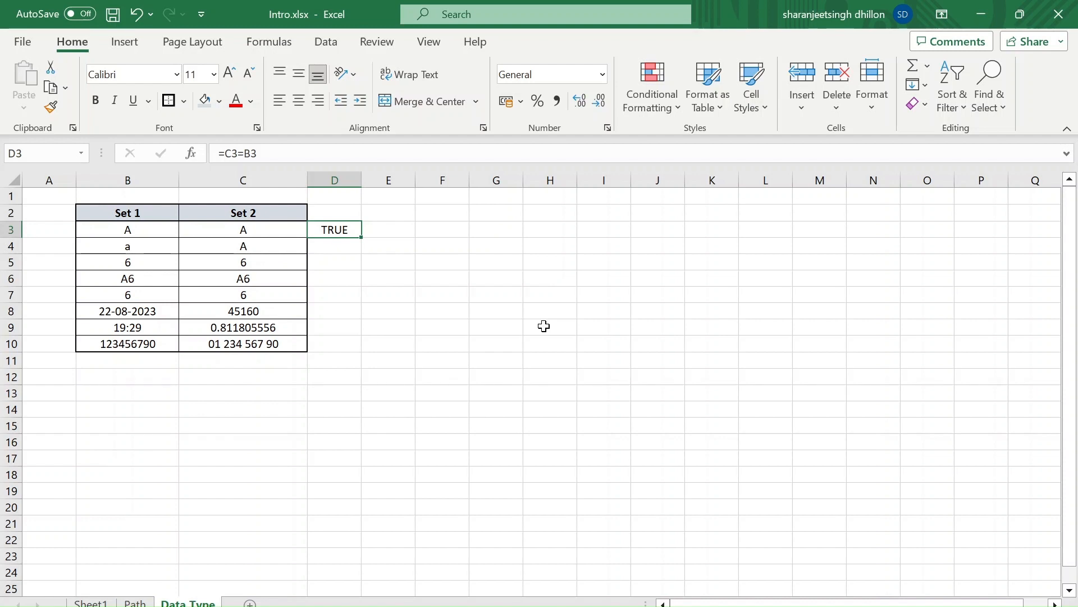
key(Down)
text(=)
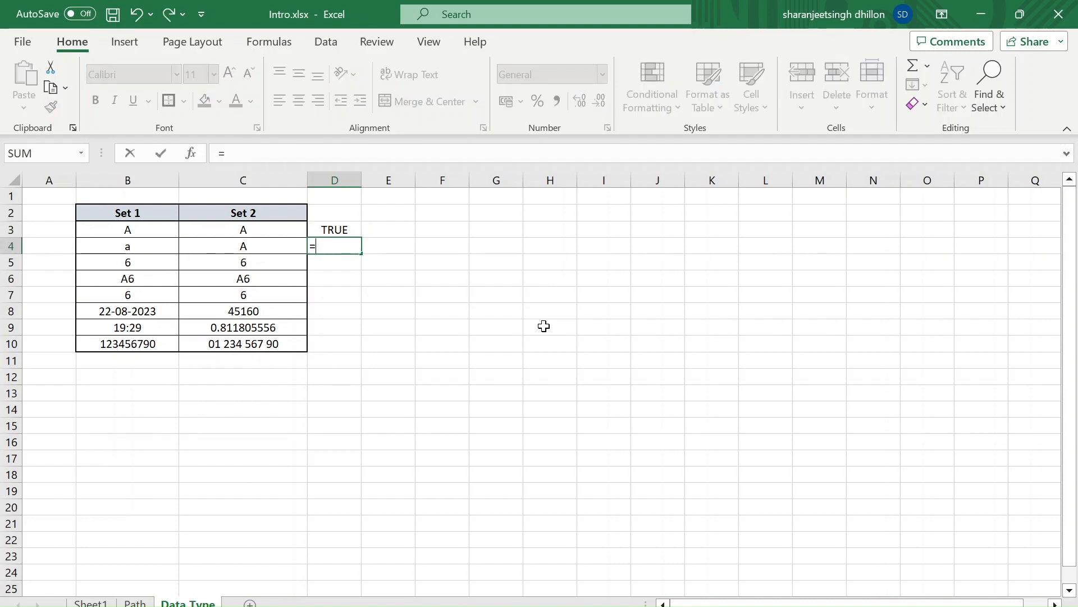
key(Left)
text(=)
key(Left)
key(Left)
key(Return)
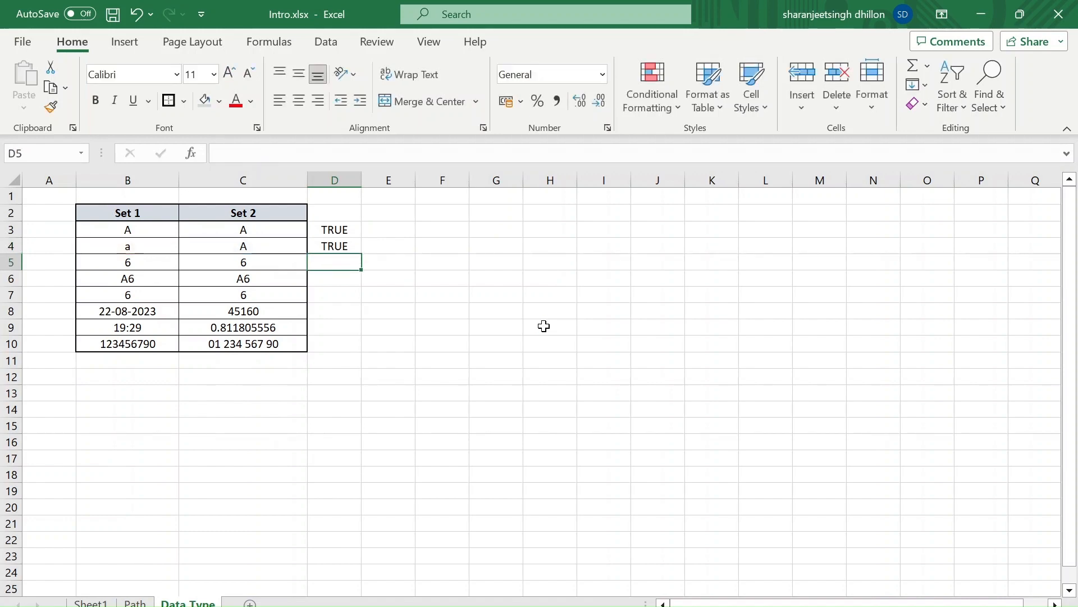
Enter the formula =B5=C5 in D5 to compare the pair of sixes in row 5
text(=)
key(Left)
key(Left)
text(=)
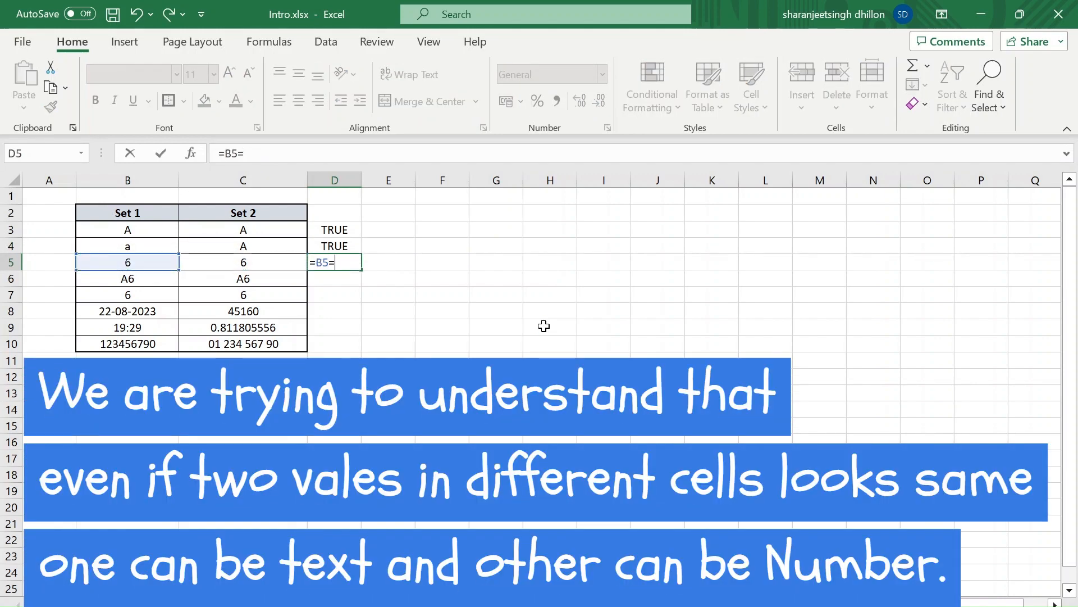
key(Left)
key(Left)
key(Right)
key(Return)
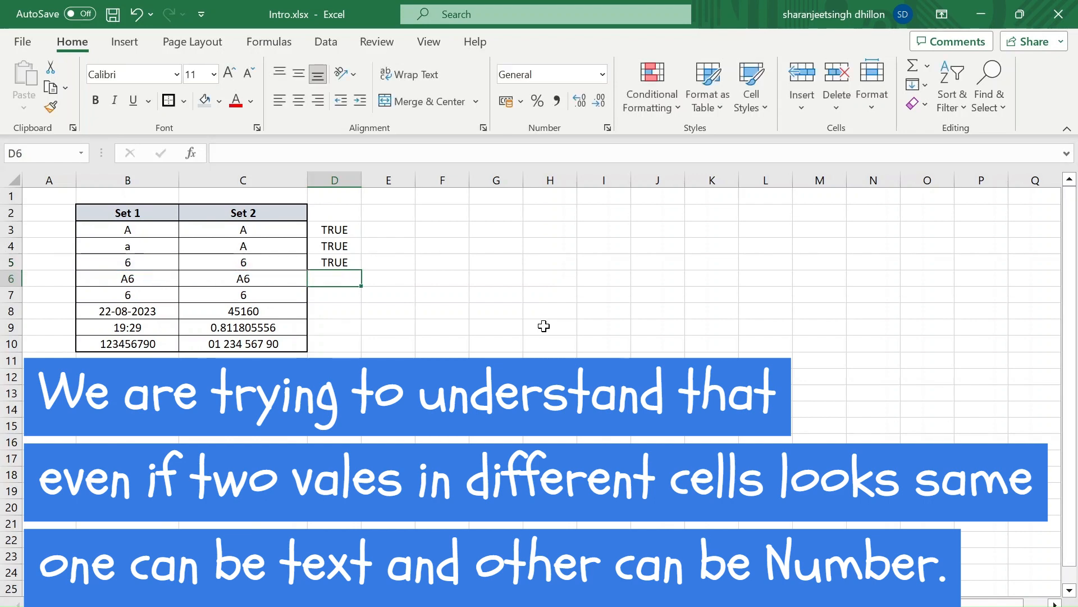
Enter the formula =C6=B6 in D6 to compare the two A6 values
text(=)
key(Left)
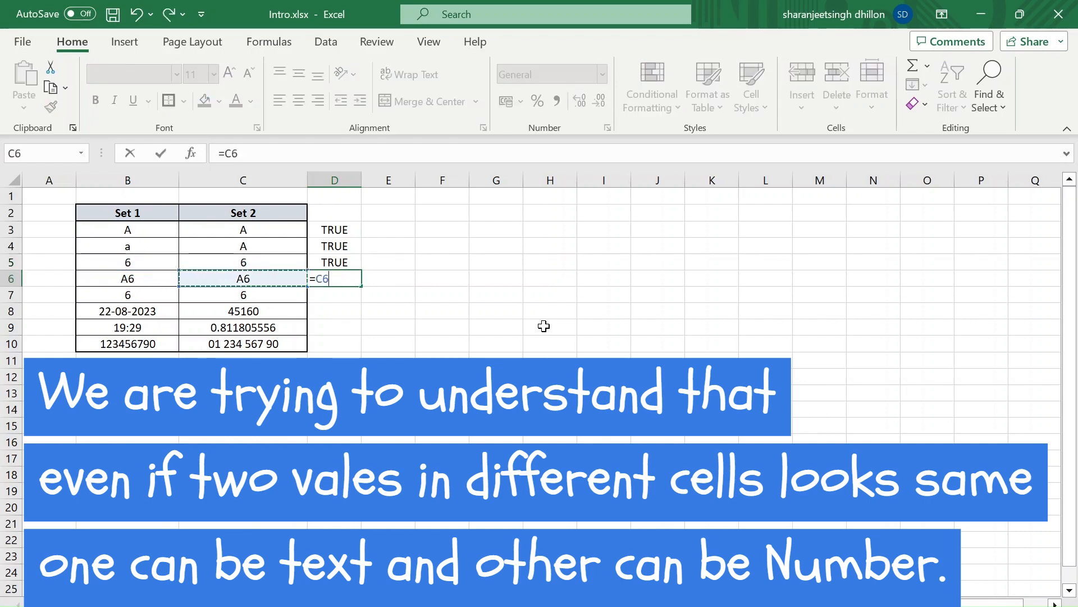
text(=)
key(Left)
key(Left)
key(Return)
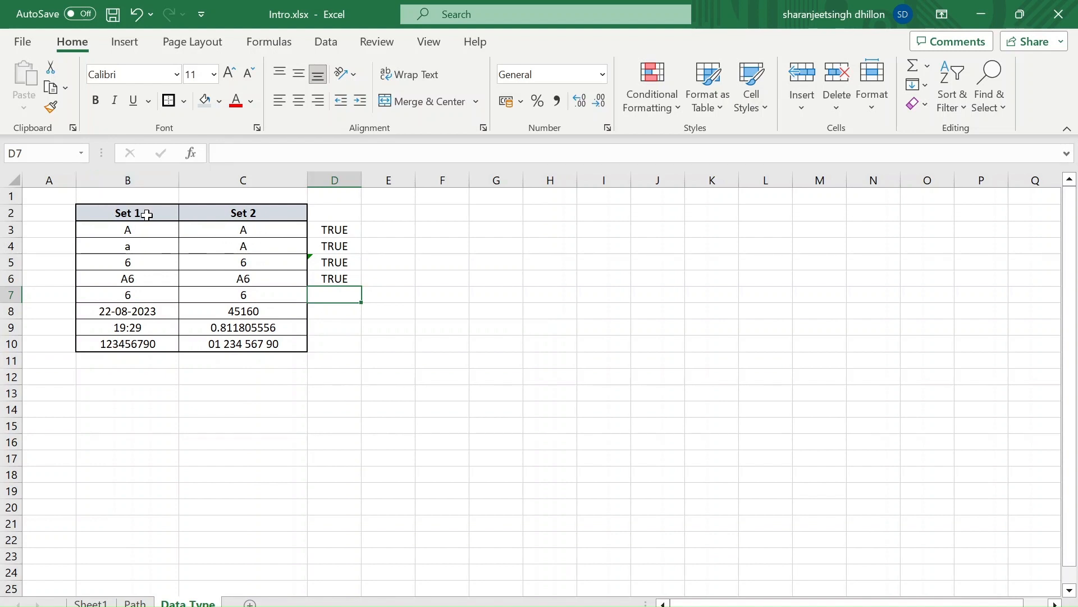
Add a trailing space after the A in B3
click(149, 230)
key(ctrl+Down)
click(152, 228)
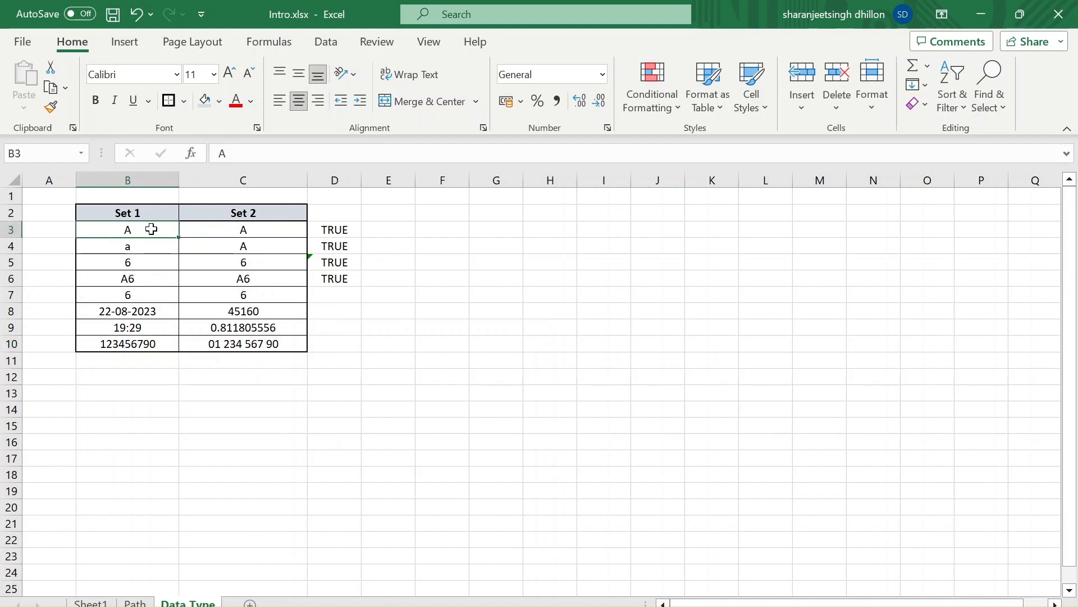
double_click(152, 229)
key(Return)
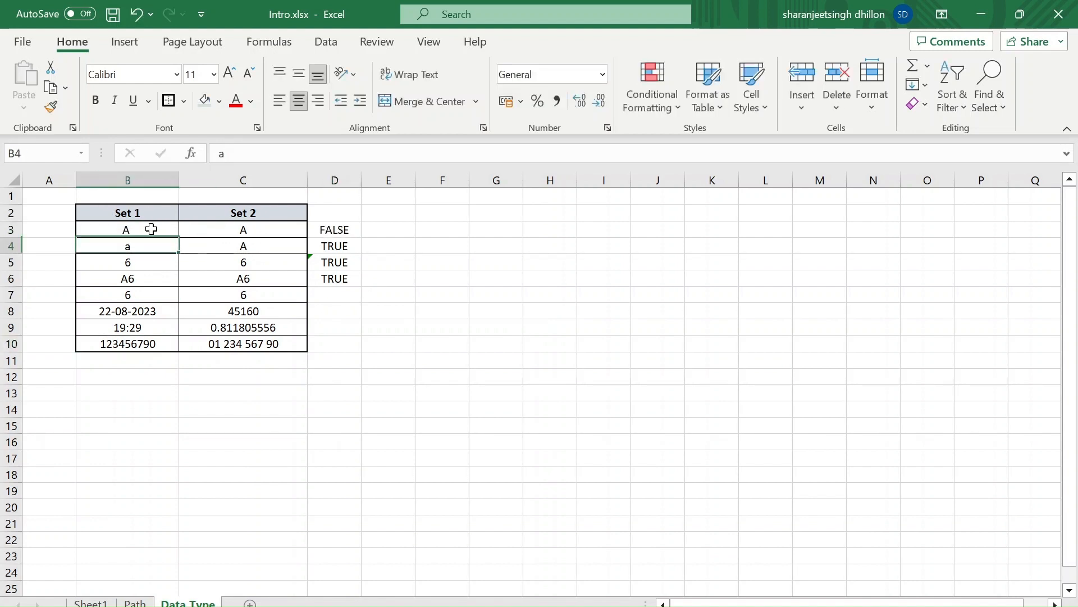
Enter the formula =LEN(B3) in E3 to count the characters of the first Set 1 value
key(Up)
key(Up)
key(Right)
key(Down)
key(Right)
key(Right)
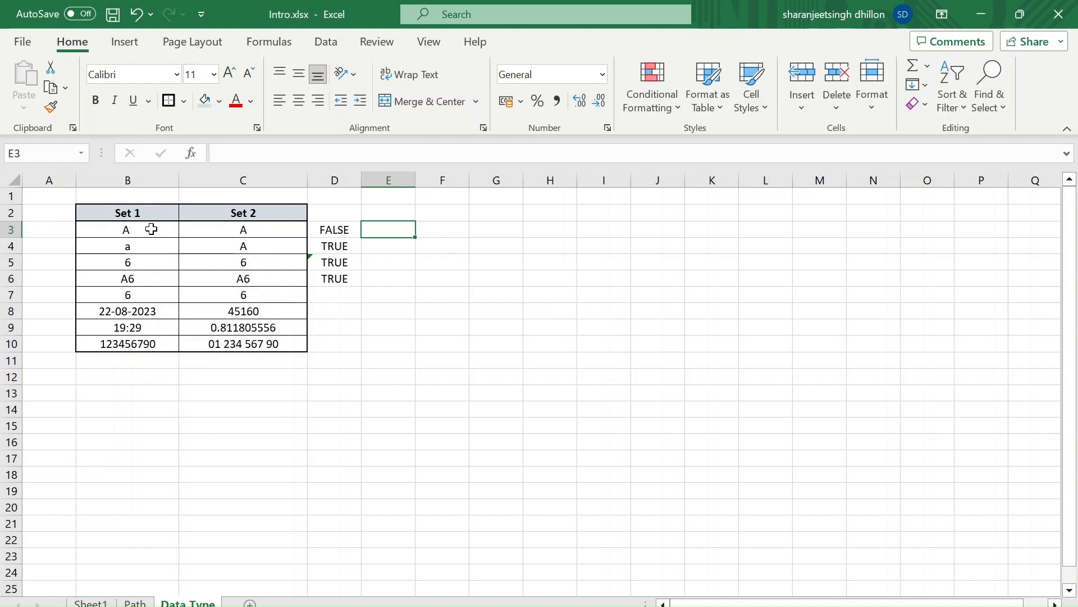
text(=len)
key(Tab)
key(Left)
key(Left)
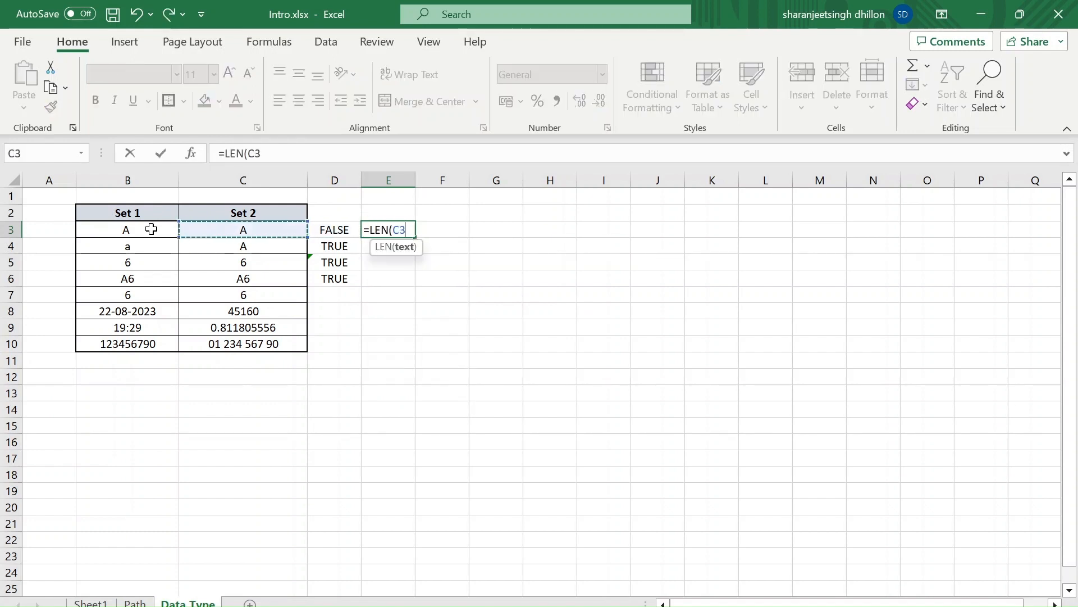
key(Left)
key(Return)
Enter the formula =LEN(C3) in F3 to count the characters of the first Set 2 value
key(Up)
key(Right)
text(=leb)
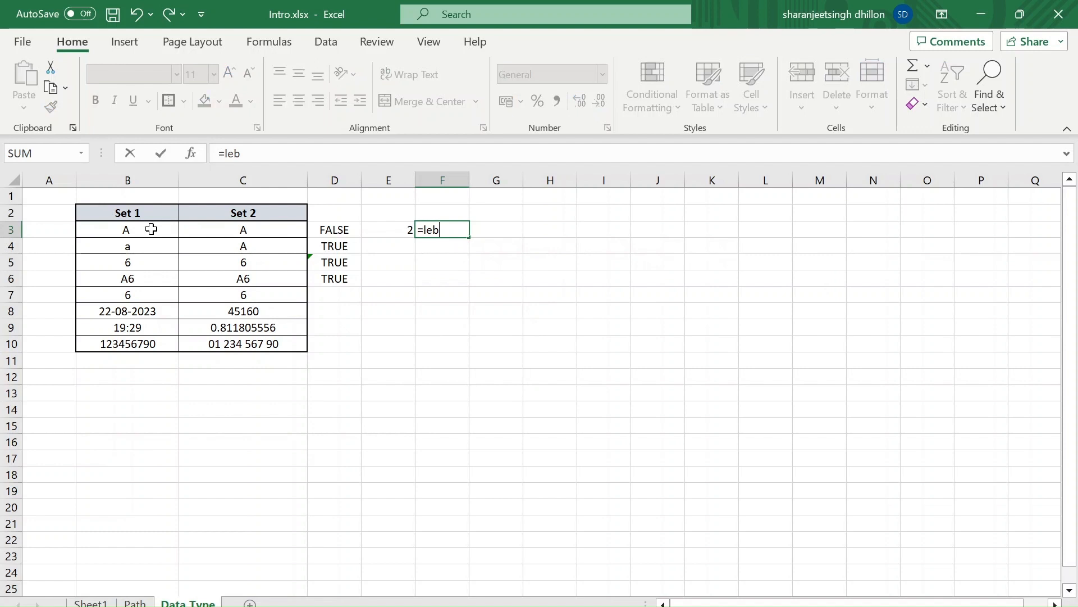
key(BackSpace)
key(Tab)
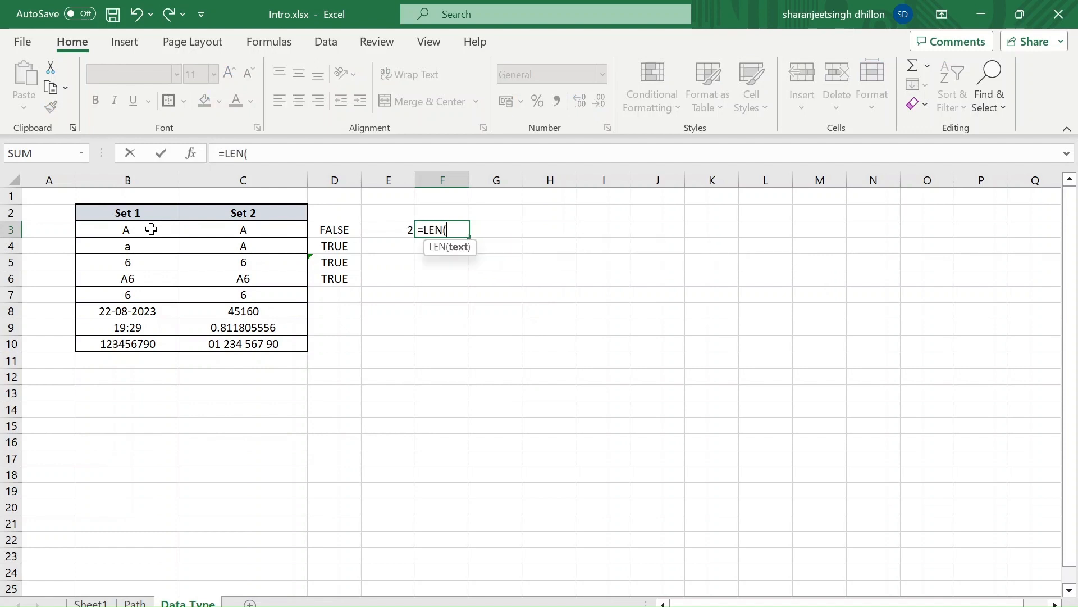
key(Left)
key(Left)
key(Left)
Delete the two LEN formulas from E3:F3
key(Up)
key(Left)
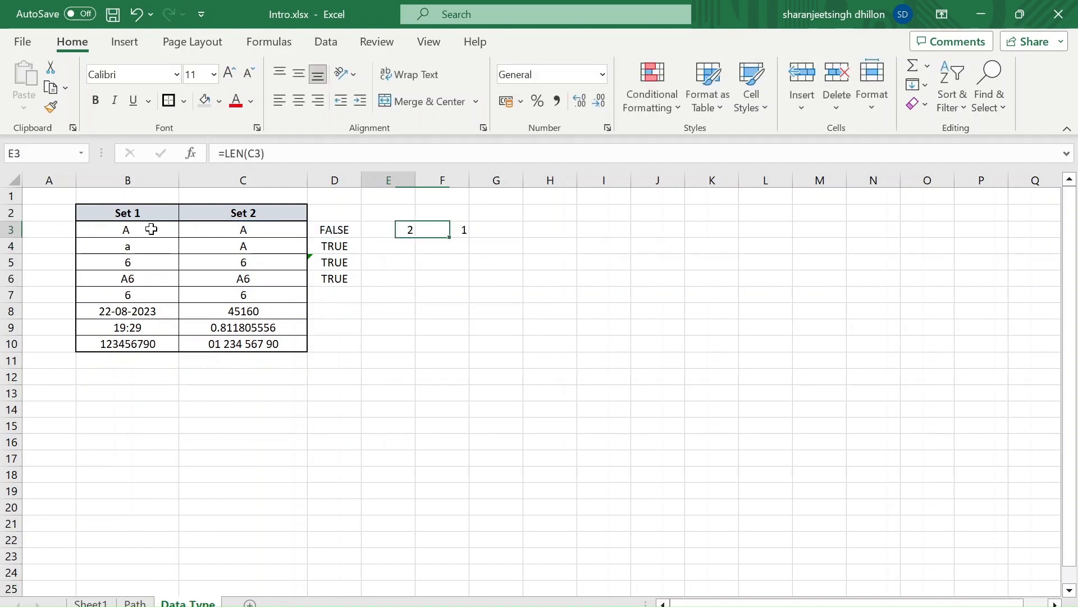
key(shift+Right)
key(Delete)
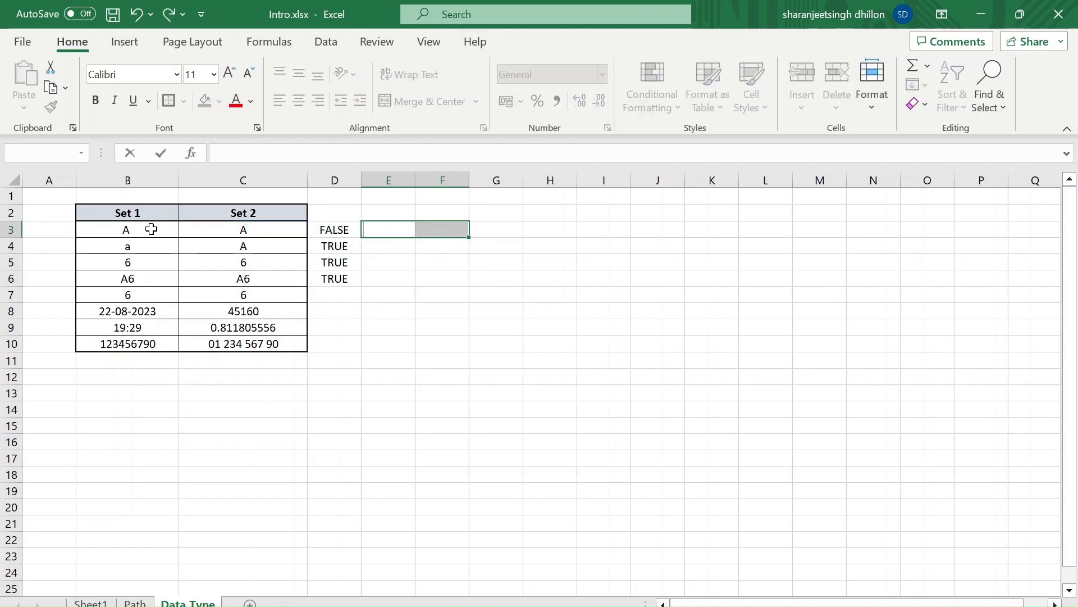
Enter the formula =LEN(B7) in E7 to count the characters of the Set 1 value in row 7
key(Down)
key(Down)
key(Down)
key(Down)
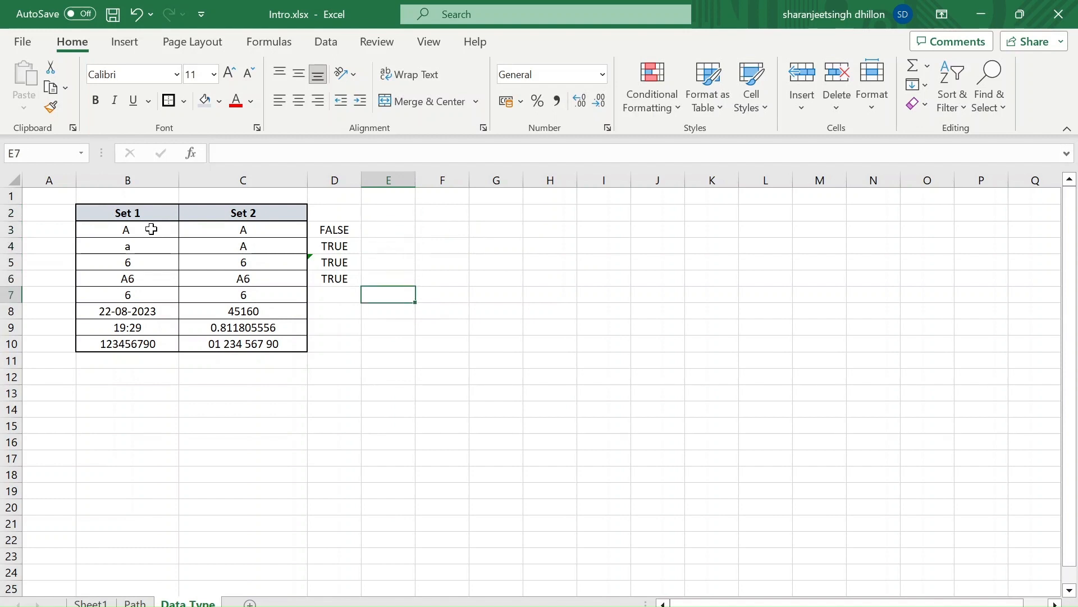
text(=len)
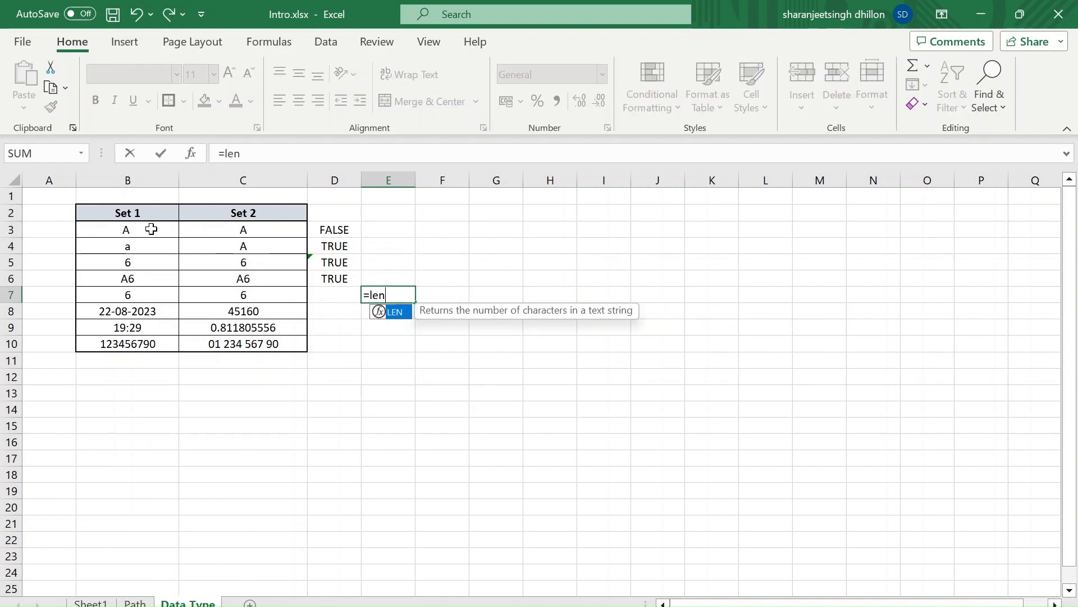
text(()
key(Left)
key(Left)
key(Left)
key(Return)
Enter the formula =LEN(C7) in F7 to count the characters of the Set 2 value in row 7
key(Up)
key(Right)
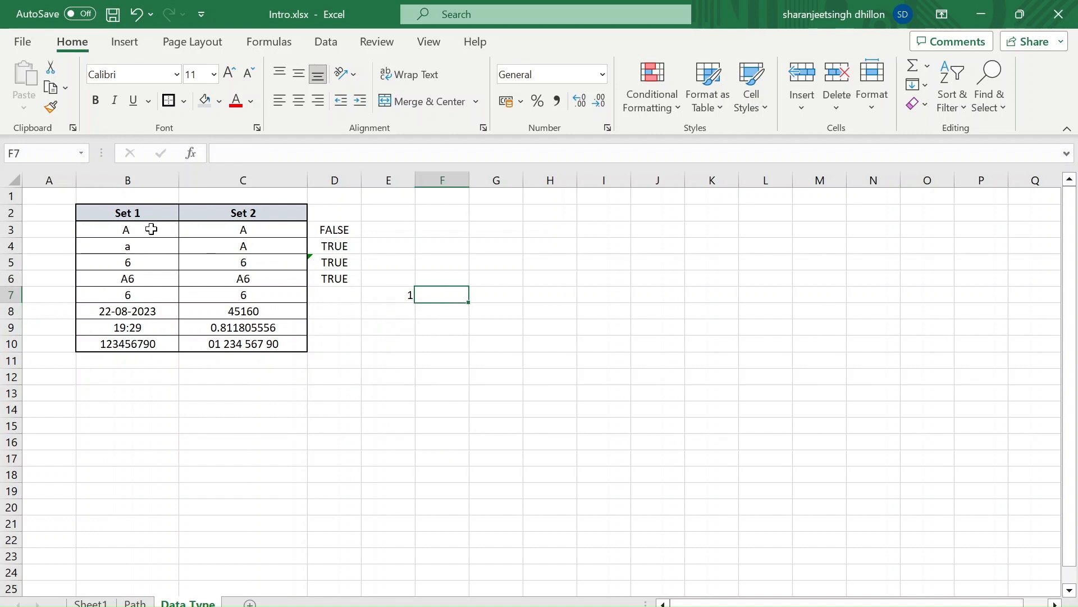
text(=len)
key(Tab)
key(Left)
key(Left)
key(Left)
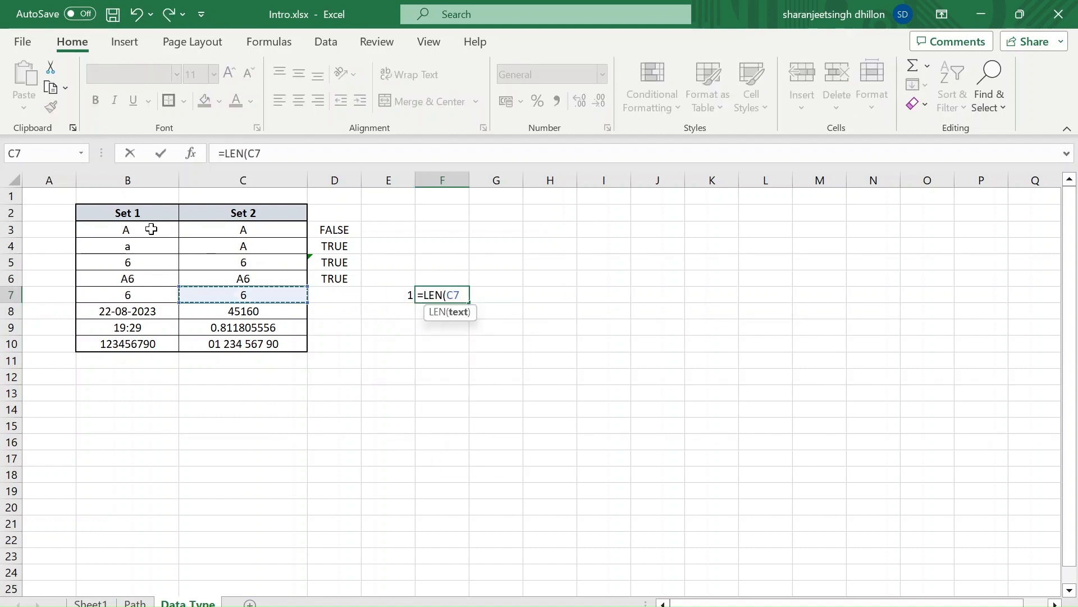
key(Left)
key(Return)
Enter the formula =B7=C7 in D7 to compare the two values in row 7
key(Up)
key(Left)
key(Left)
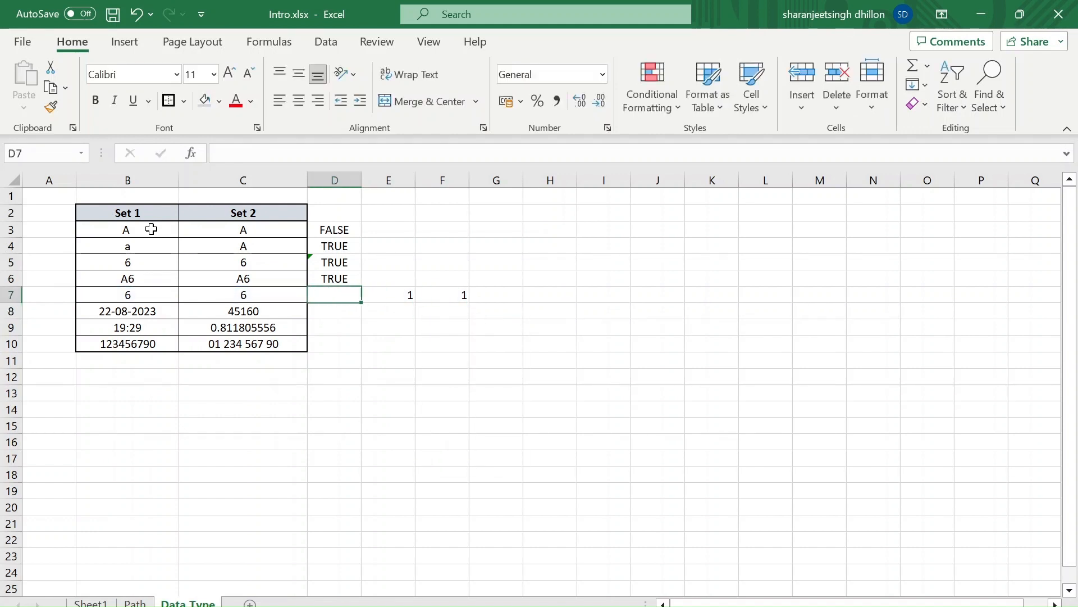
text(=)
key(Left)
key(Left)
text(=)
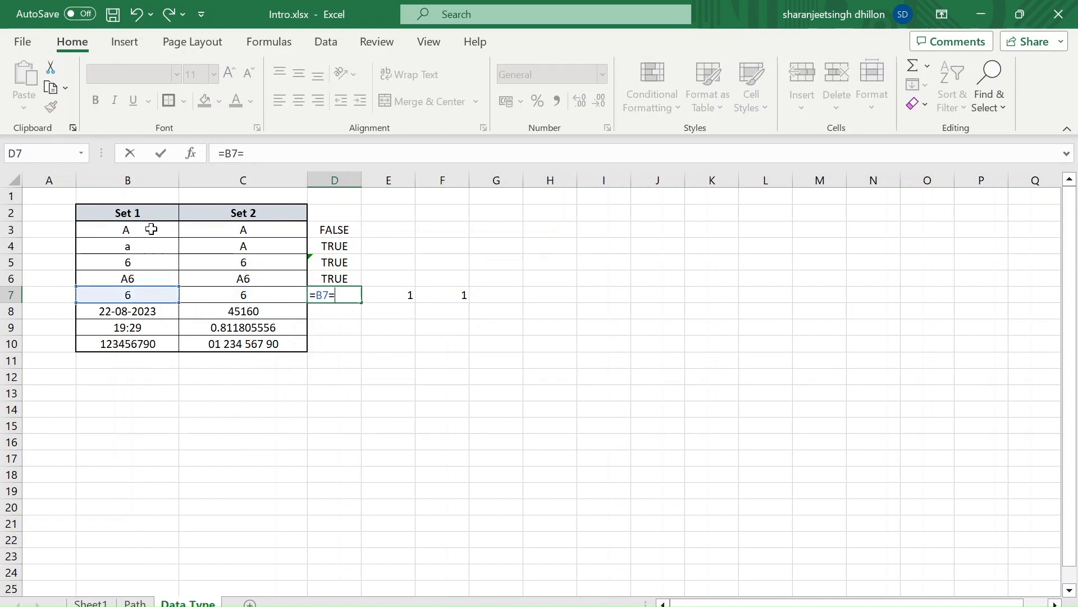
key(Left)
key(Left)
key(Right)
key(Return)
key(Up)
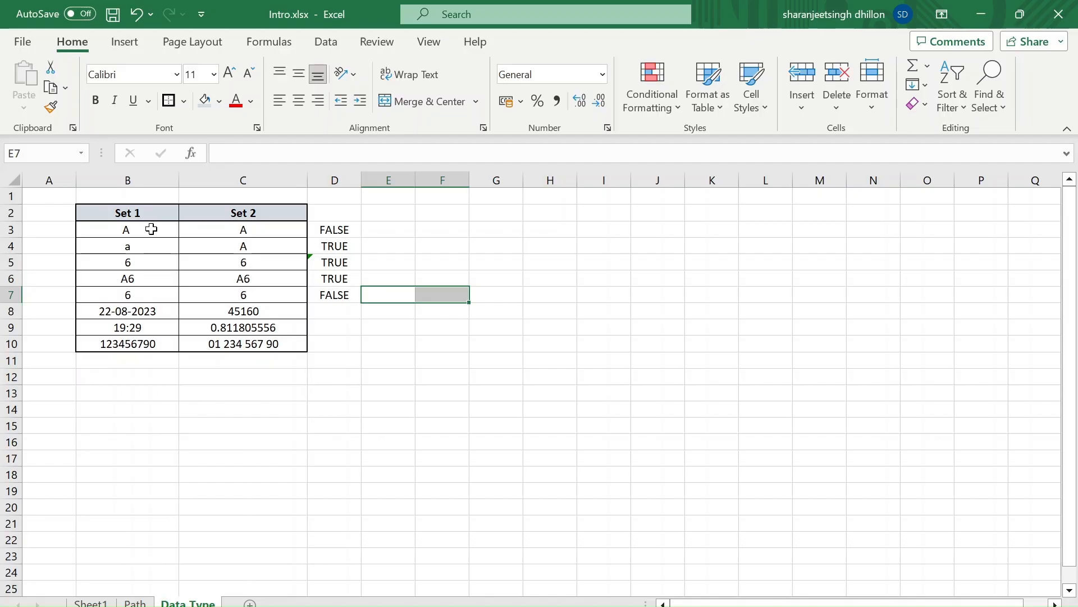
click(334, 360)
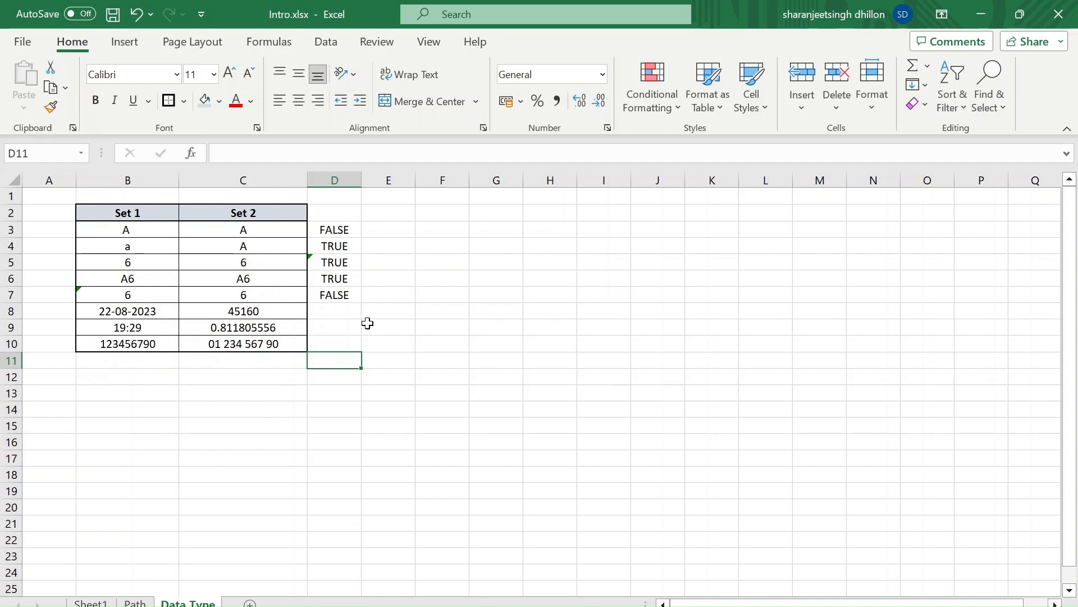
Examine how the sixes in B7 and C7 are stored, checking B7's underlying entry for a leading apostrophe
click(255, 299)
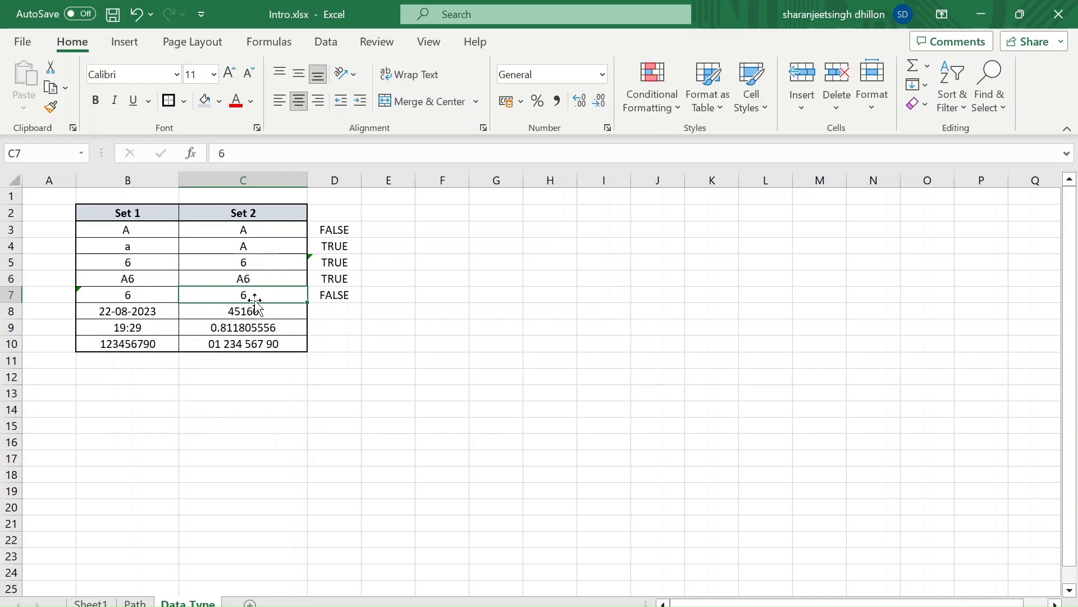
key(Left)
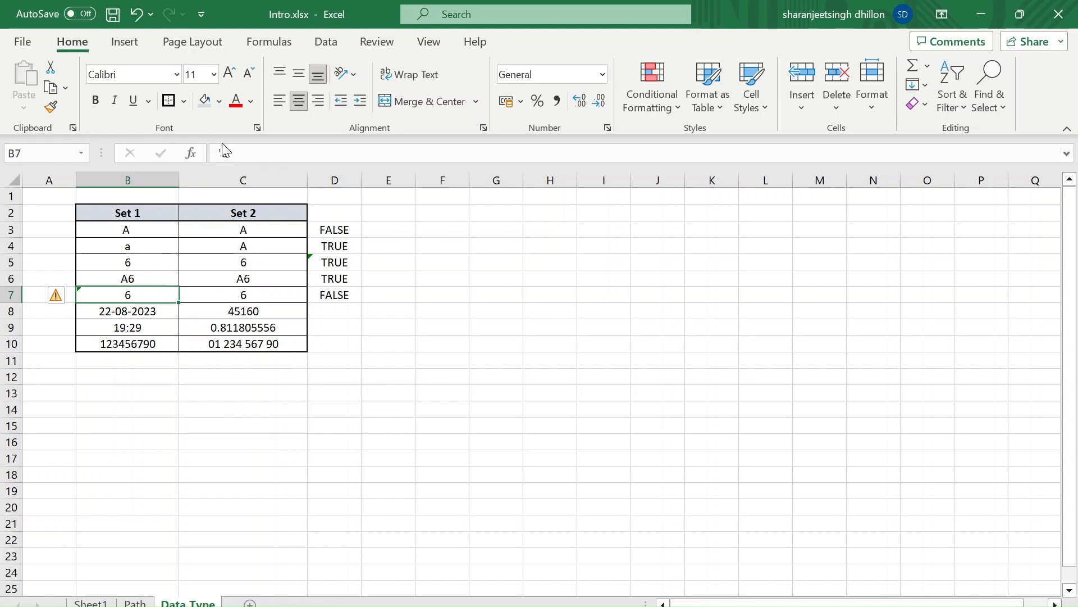
click(246, 153)
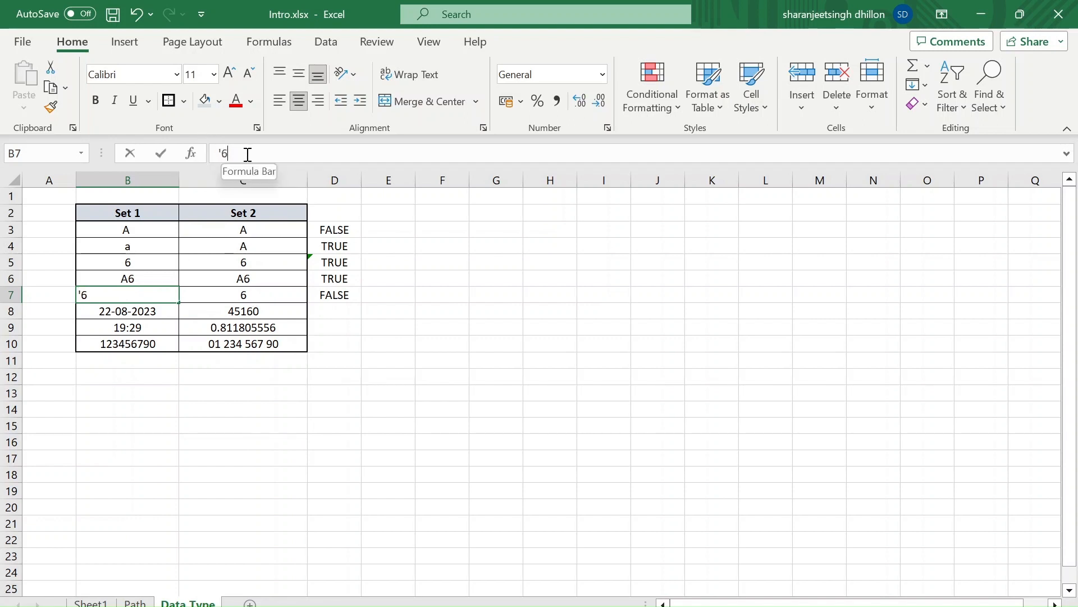
drag(246, 153, 191, 156)
click(242, 153)
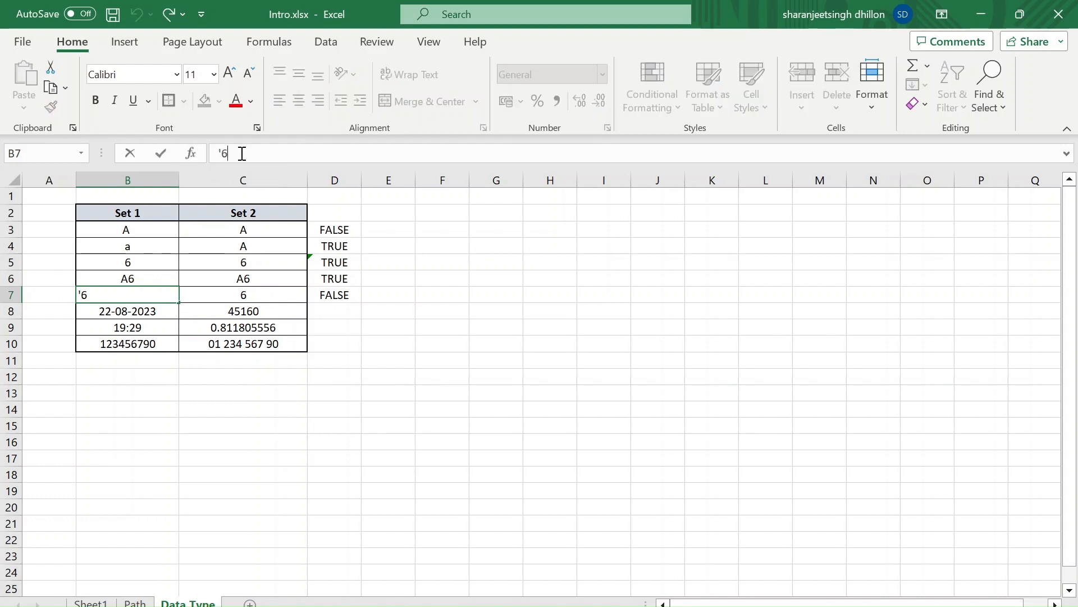
text(])
key(BackSpace)
key(Return)
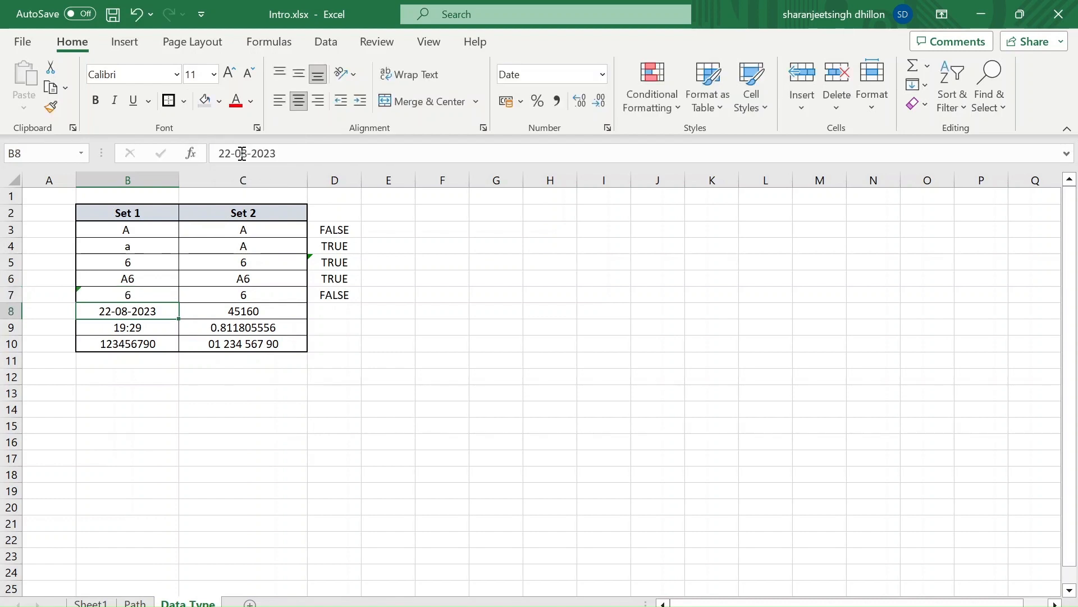
key(Up)
key(Right)
key(Right)
key(Left)
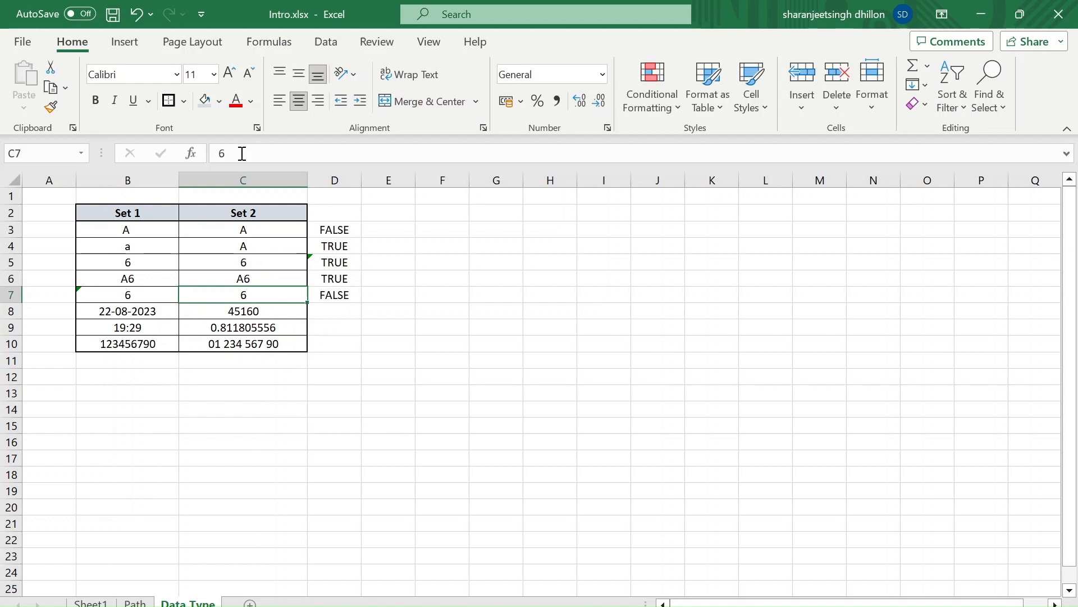
key(Down)
key(Up)
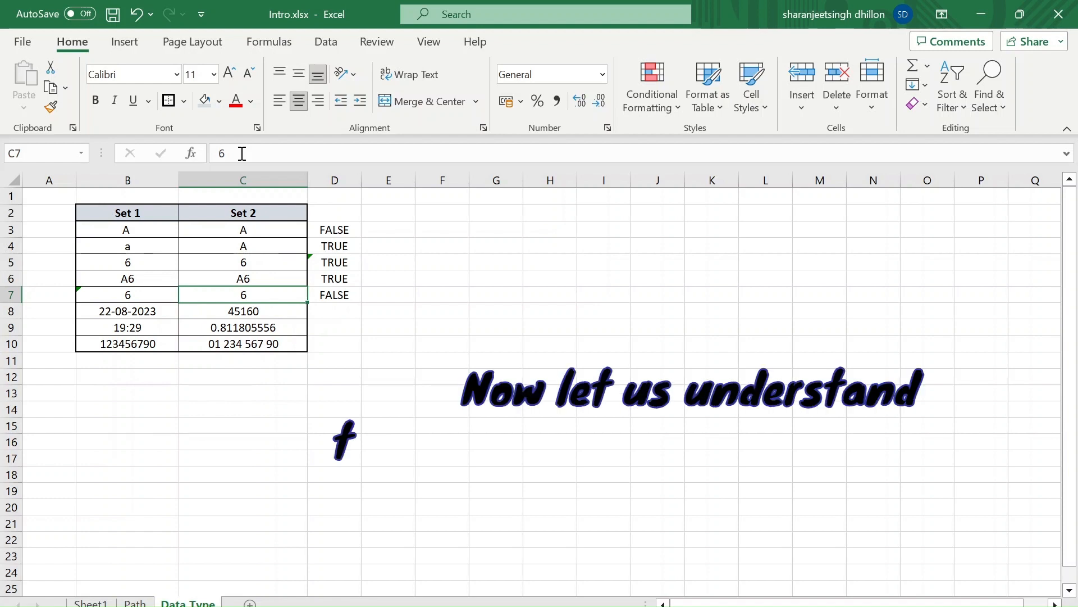
Compare the date in B8 with the number in C8, including their stored values and number formats
key(Down)
key(Right)
key(Left)
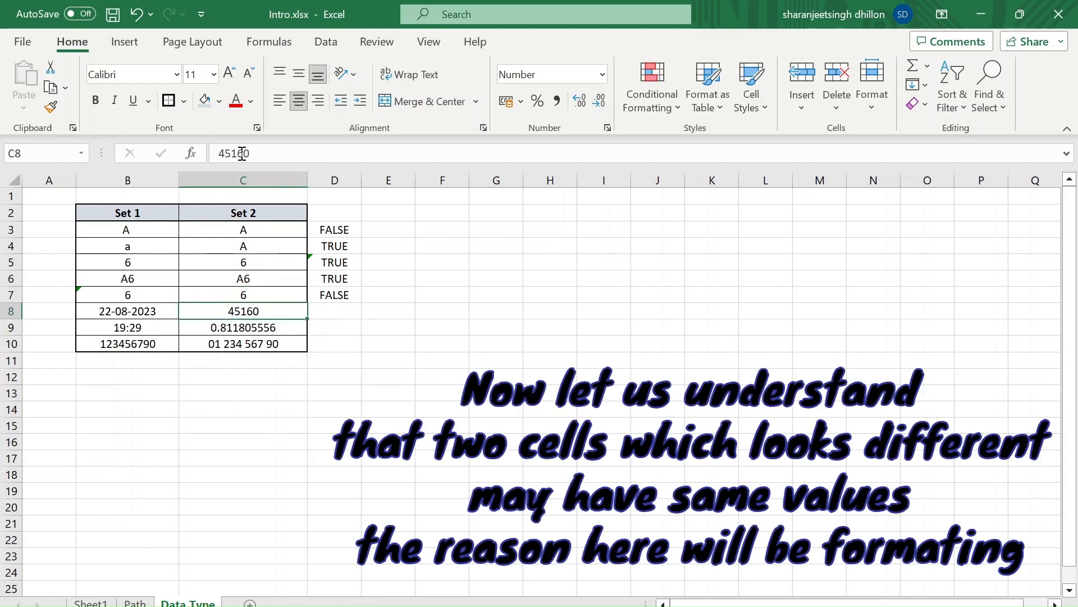
key(Left)
key(Right)
key(Left)
key(Right)
key(Right)
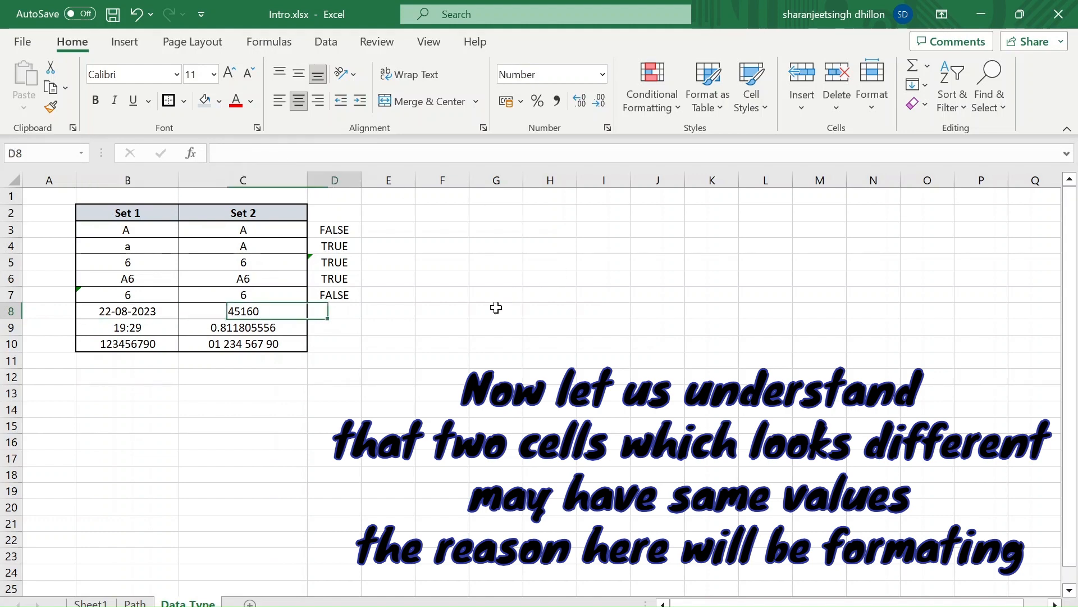
key(Left)
key(Left)
key(Right)
key(Right)
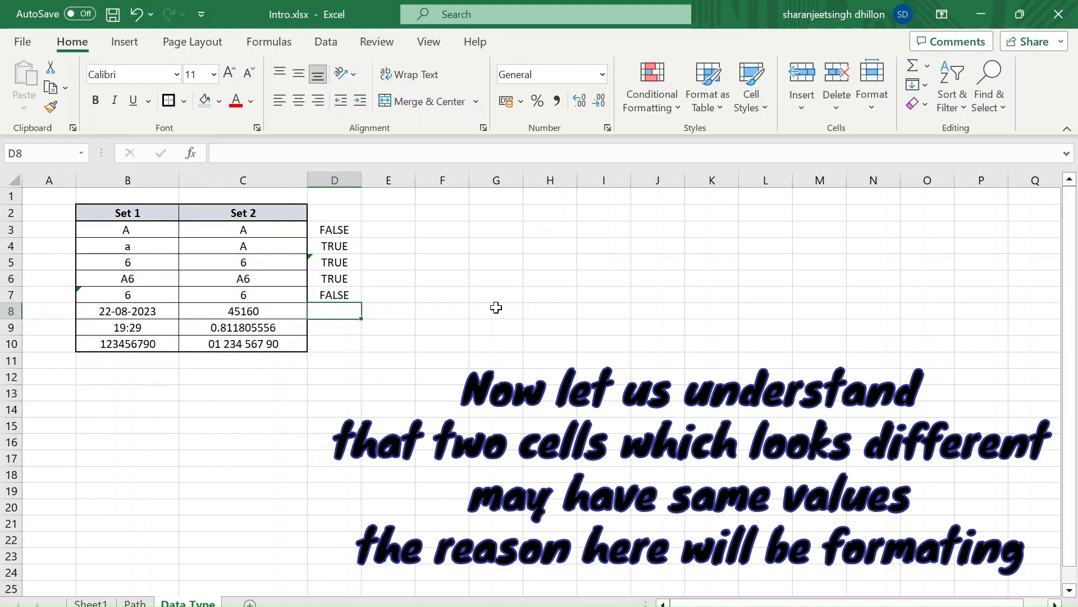
Enter the formula =B8=C8 in D8 and check the number formats of C8 and B8
text(=)
key(Left)
key(Left)
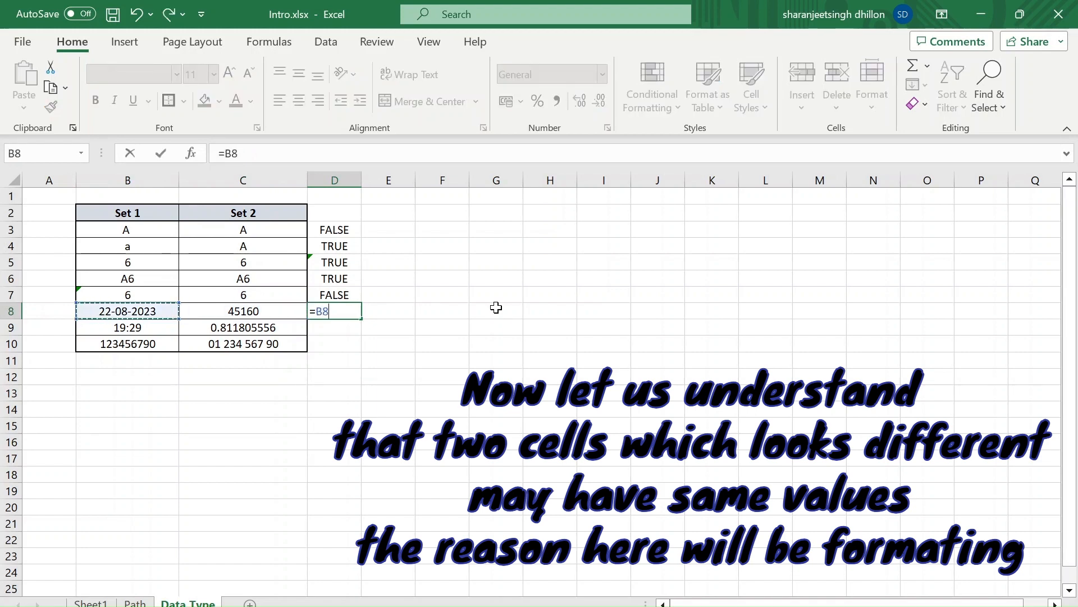
text(=)
key(Left)
key(Return)
key(Up)
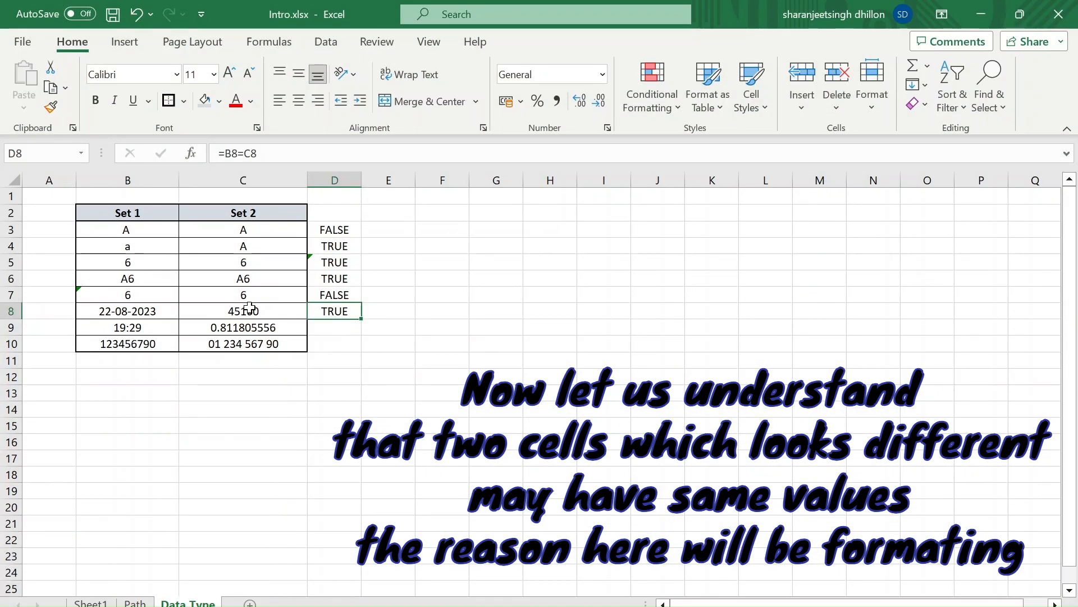
click(250, 308)
key(Left)
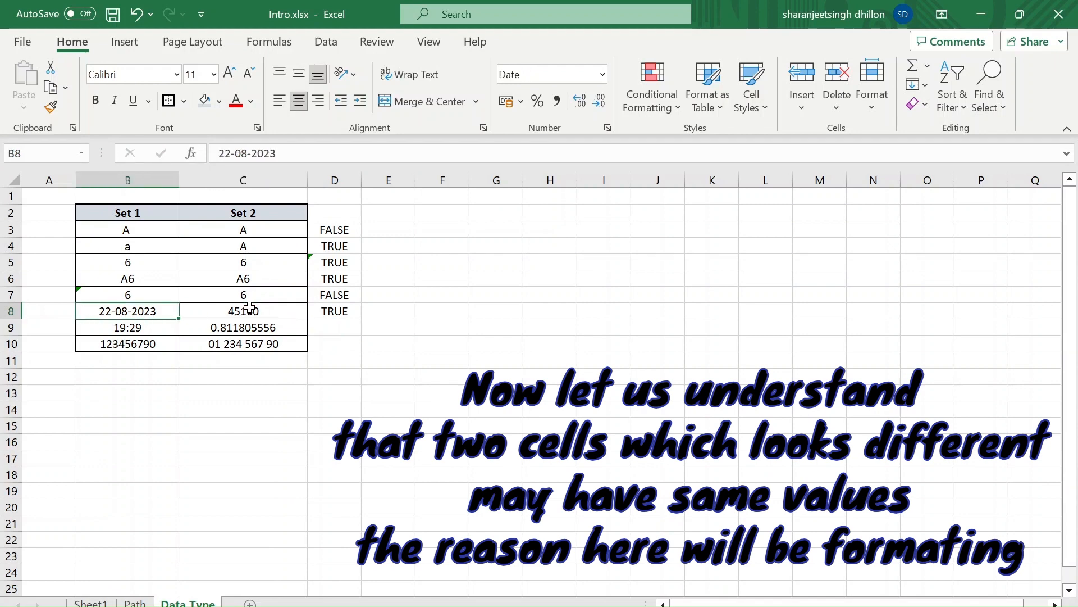
click(250, 308)
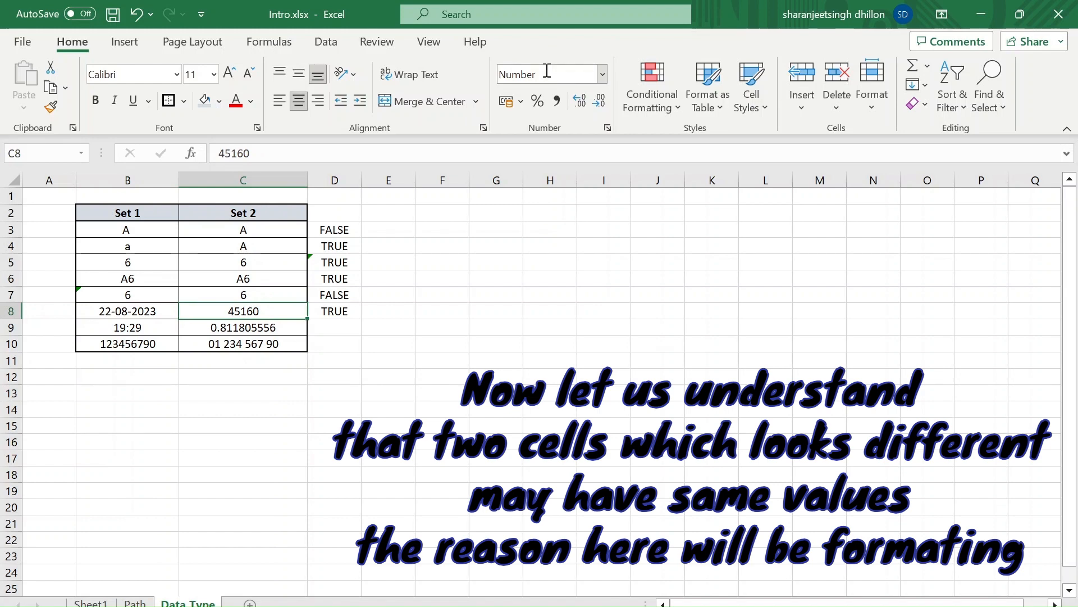
key(Left)
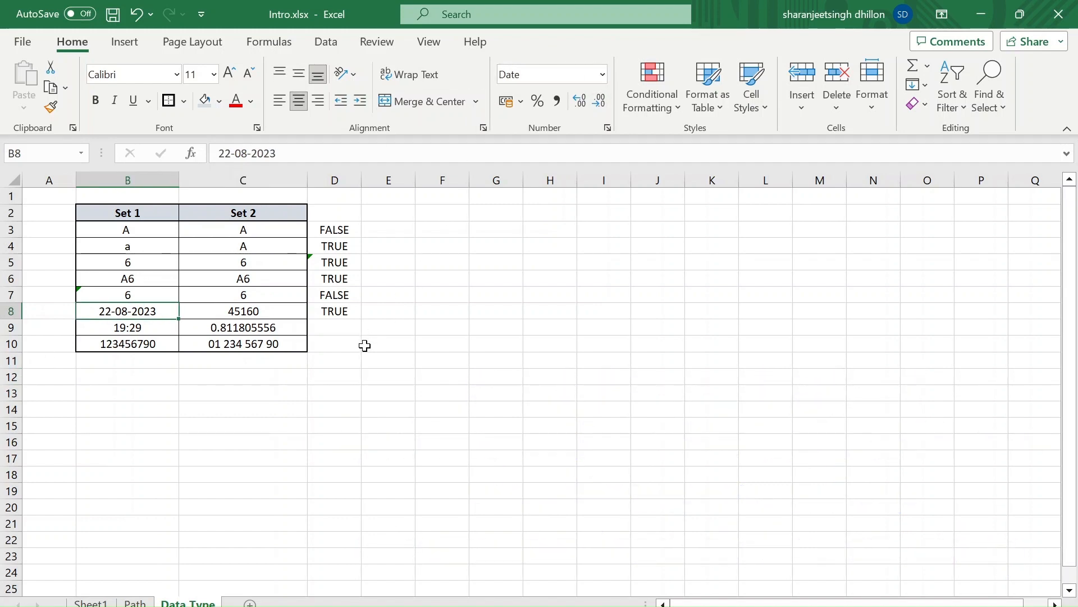
Try the Short Date number format on the value in C8, and undo the format change
key(Right)
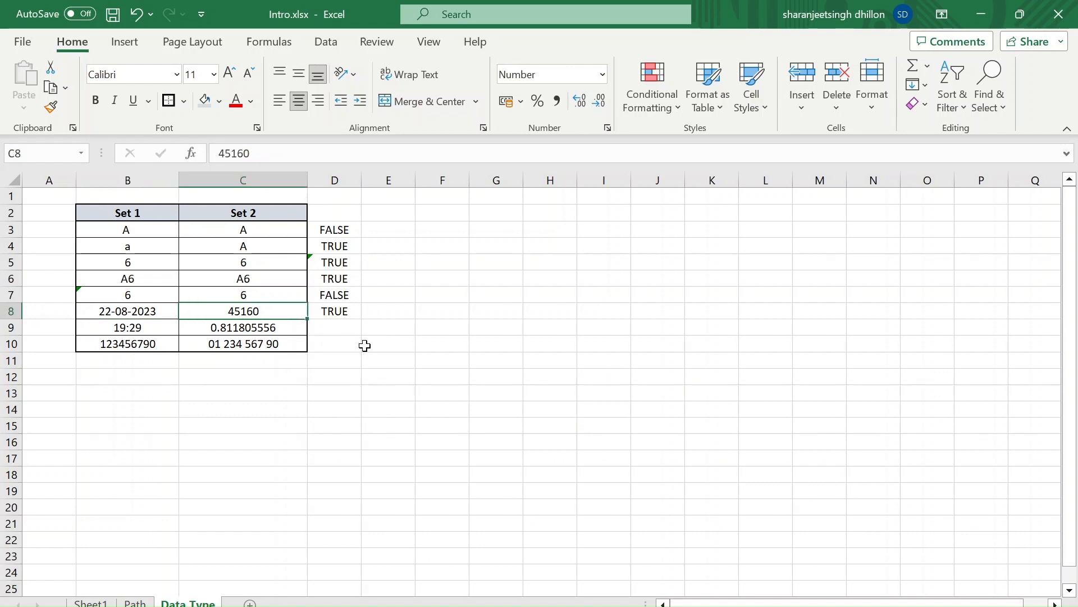
click(601, 76)
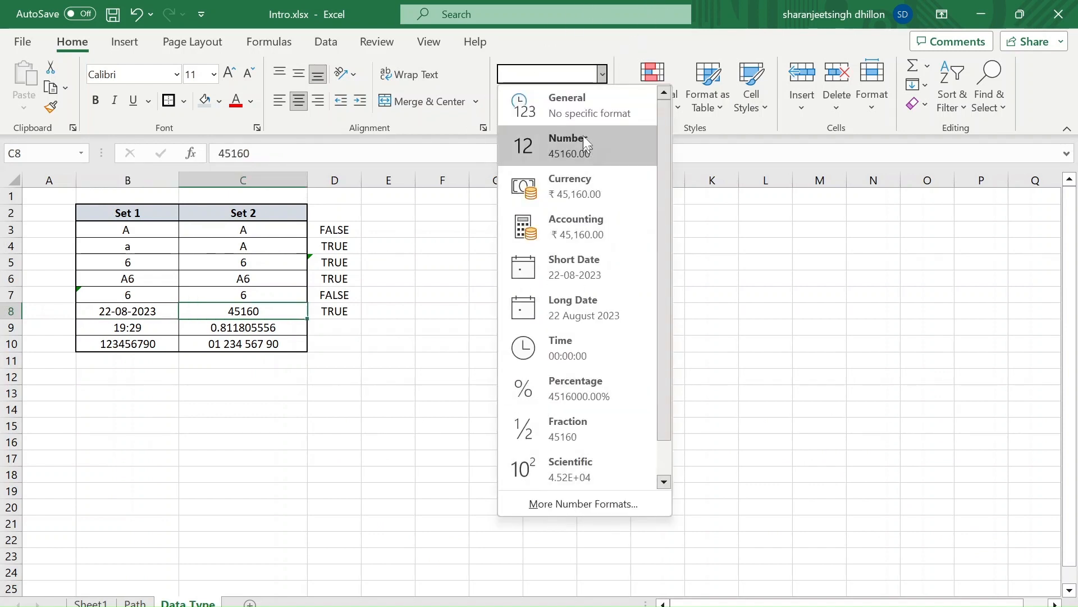
click(580, 274)
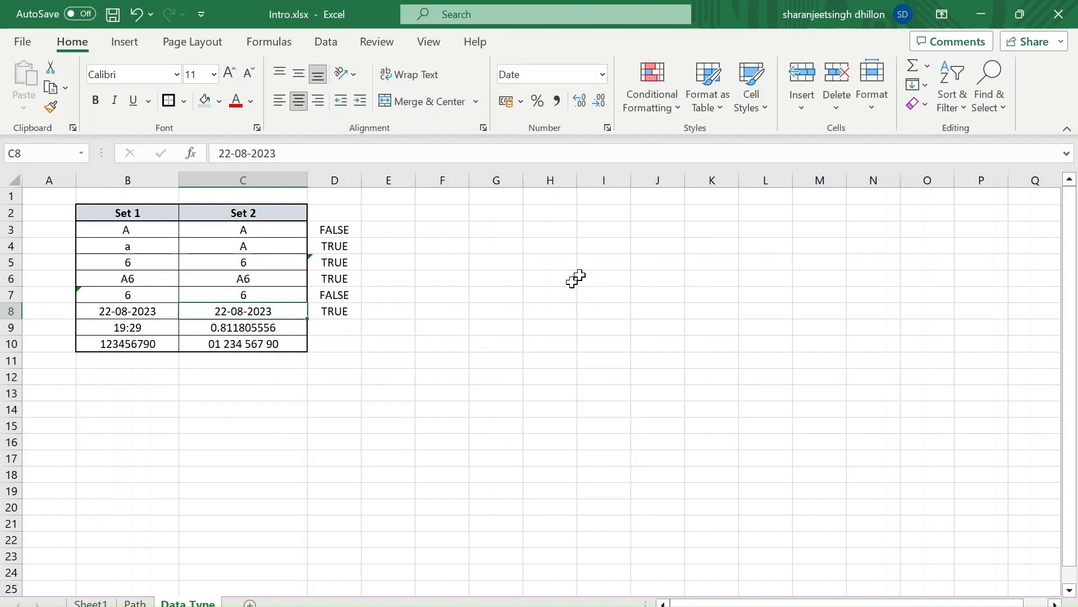
click(453, 333)
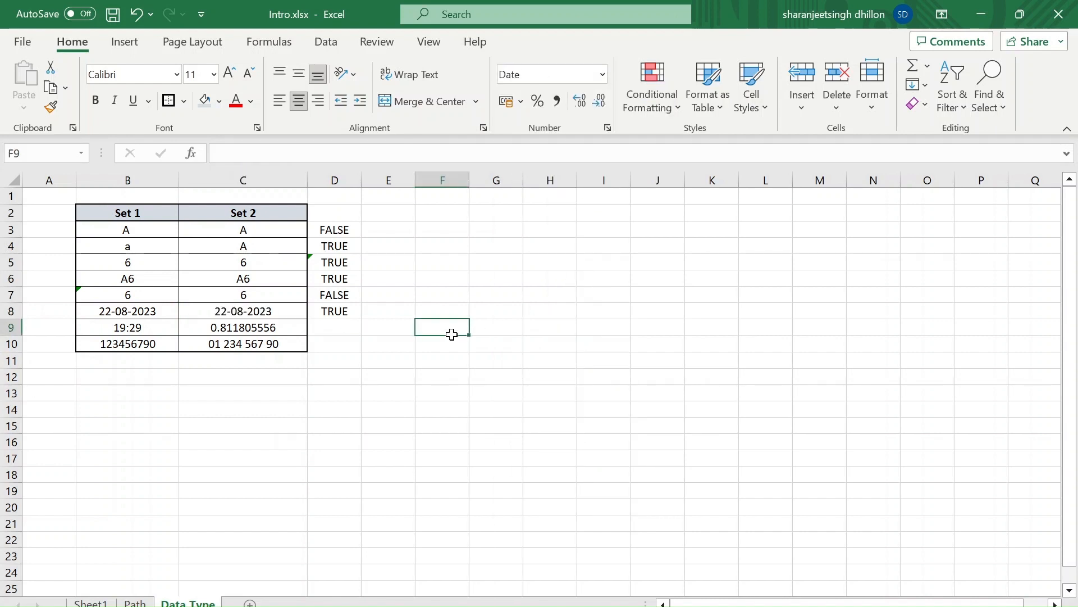
click(473, 414)
key(ctrl+z)
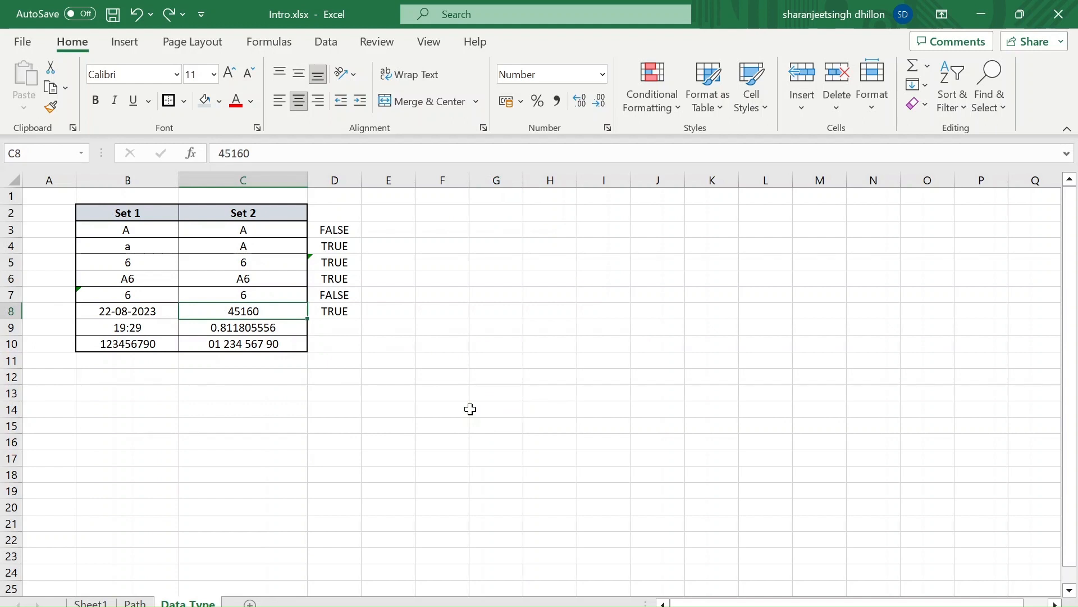
Fill the comparison formula from D8 down into D9 so it reads =B9=C9, and check its references
key(Up)
key(Down)
key(Right)
key(Down)
key(ctrl+d)
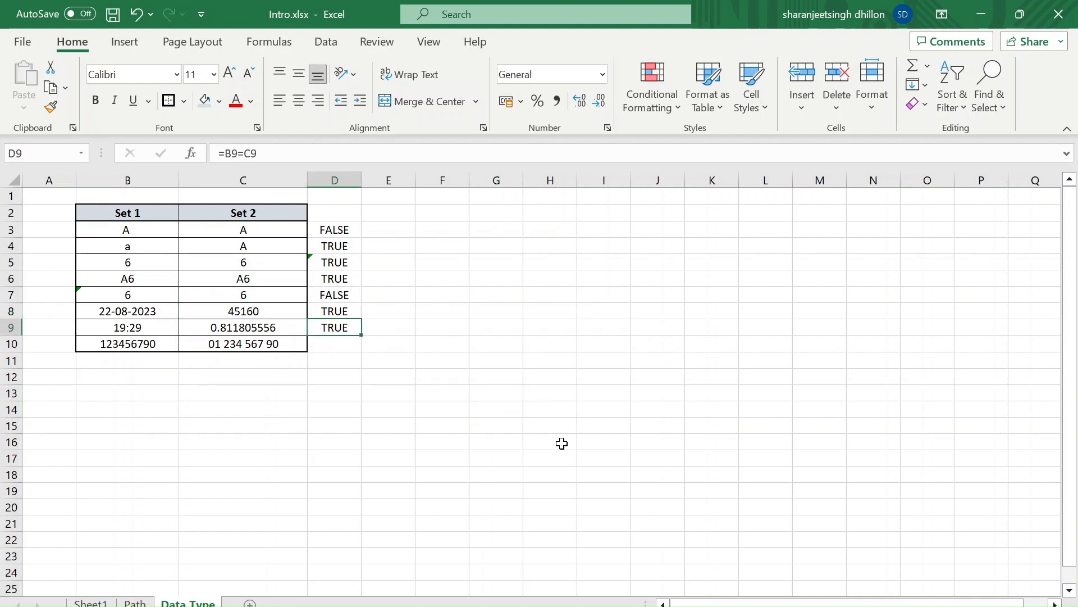
click(360, 151)
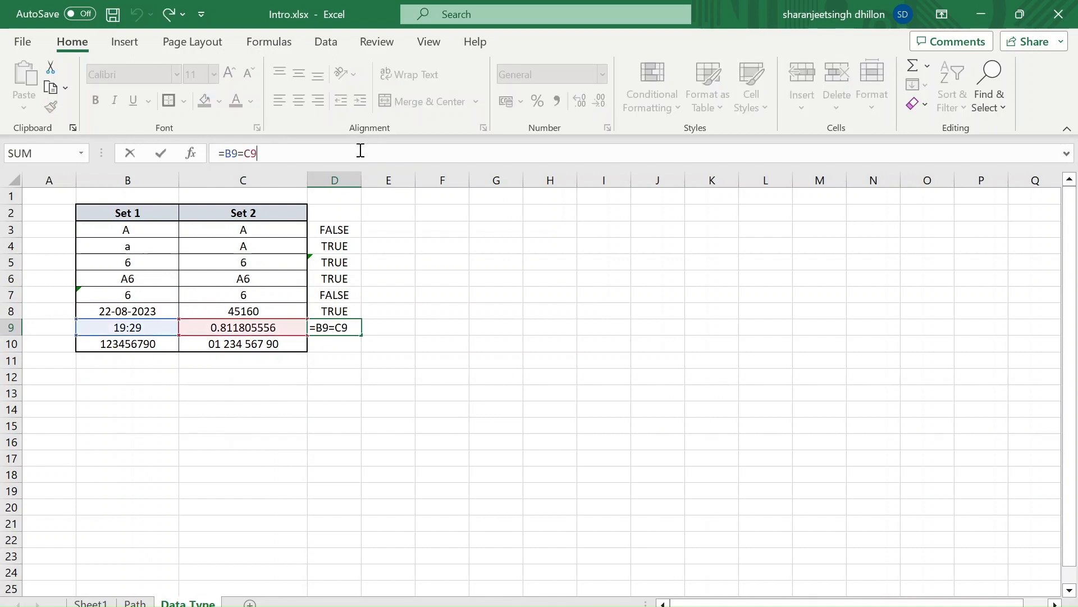
key(Return)
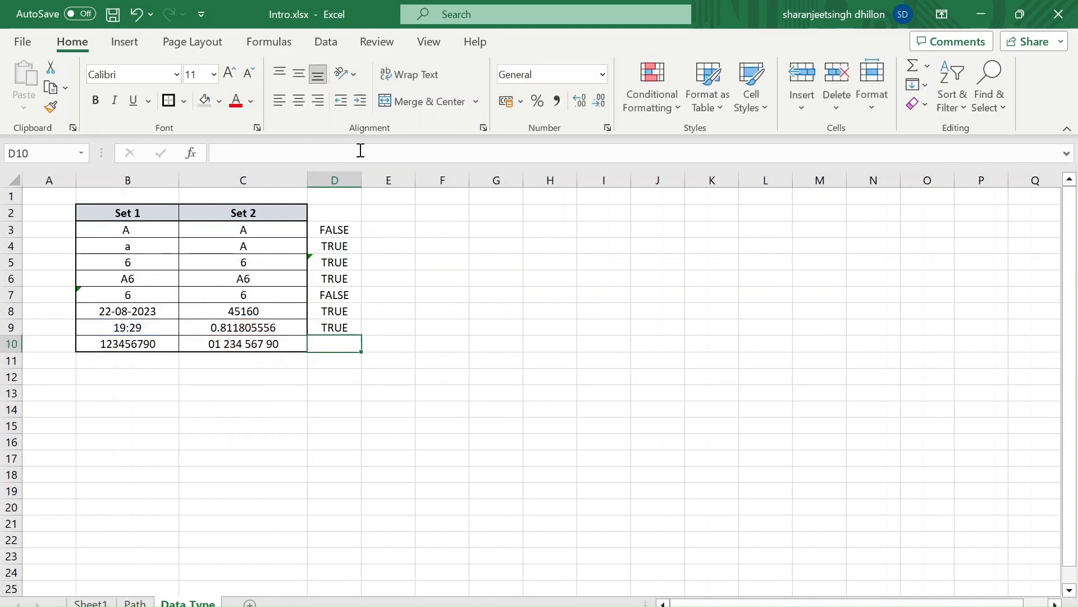
key(Up)
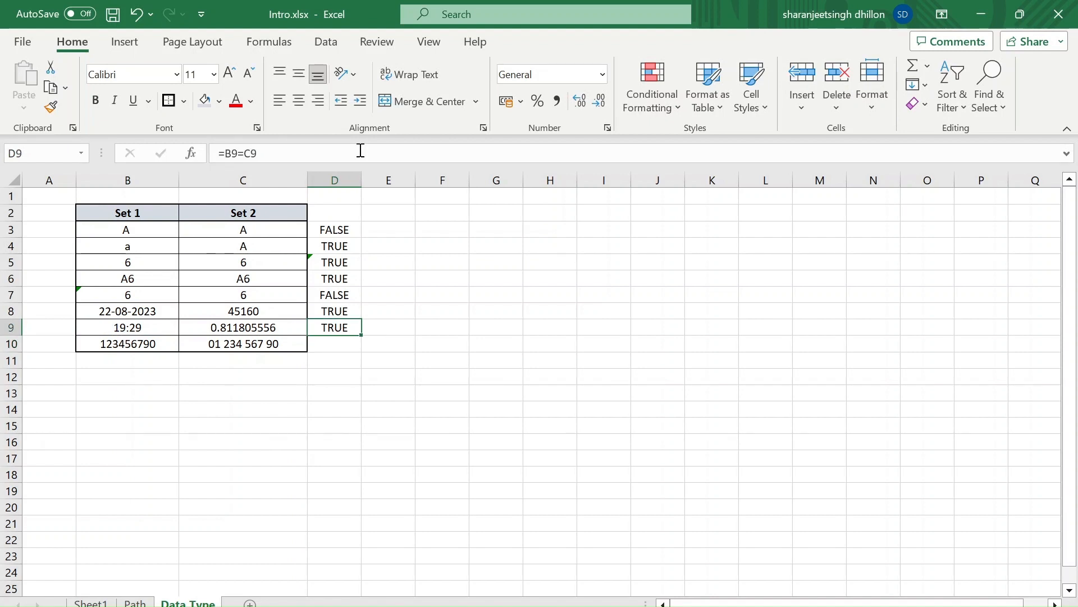
key(Down)
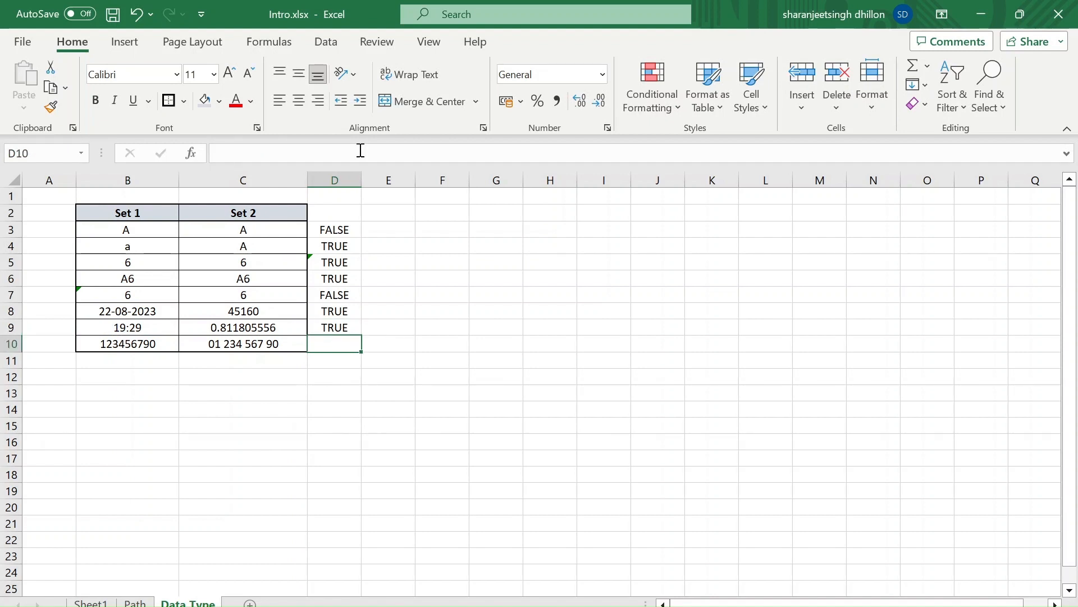
Compare B10 and C10, examining their displayed values, stored values and number formats
key(Left)
key(Left)
key(Left)
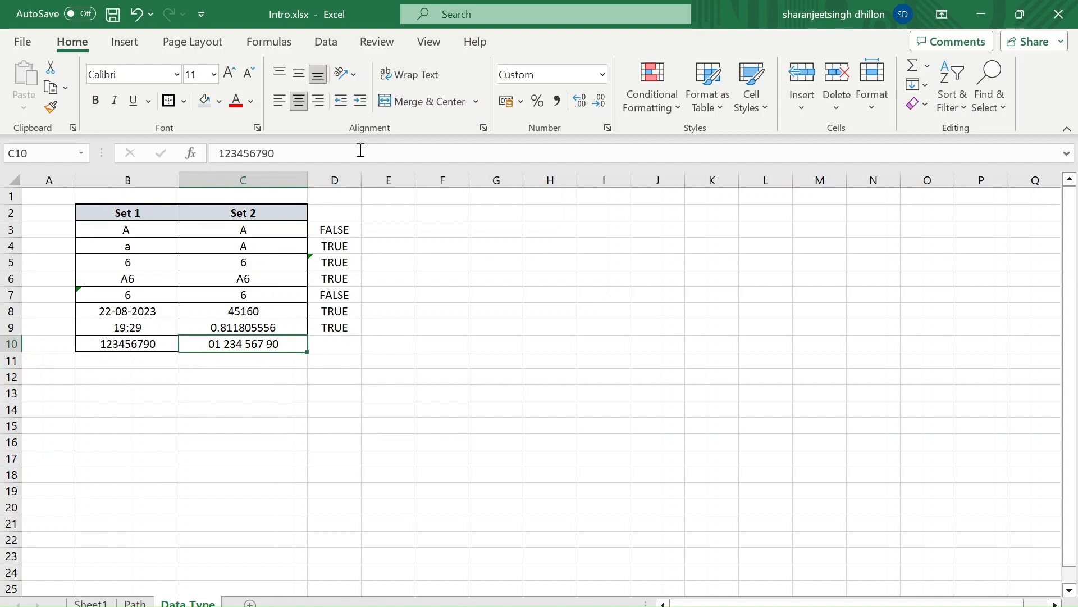
key(Right)
key(Right)
key(Left)
key(Right)
key(Left)
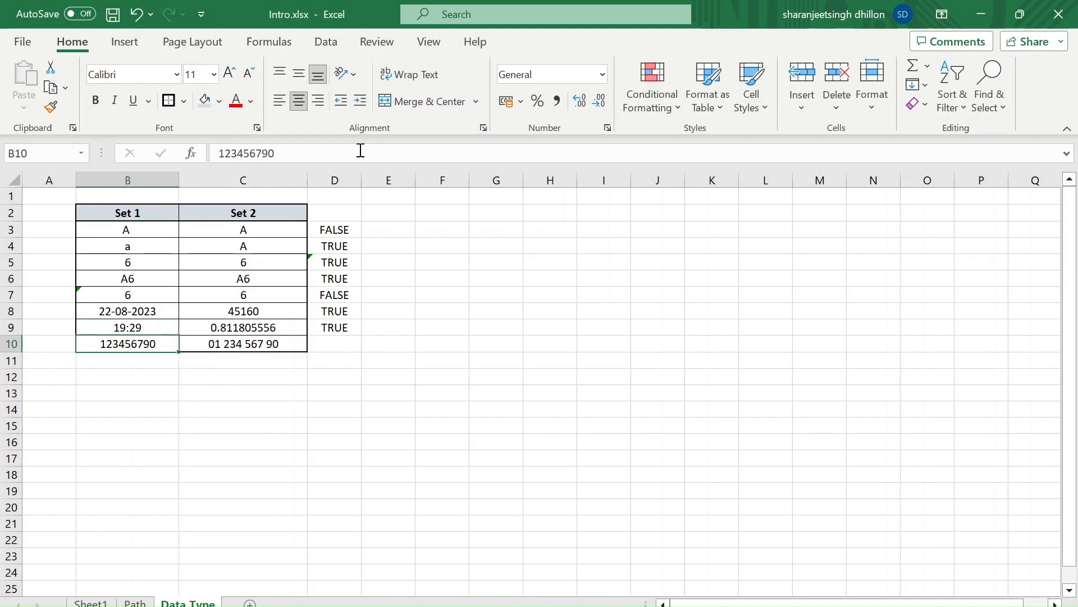
key(Right)
key(Left)
key(Right)
key(Right)
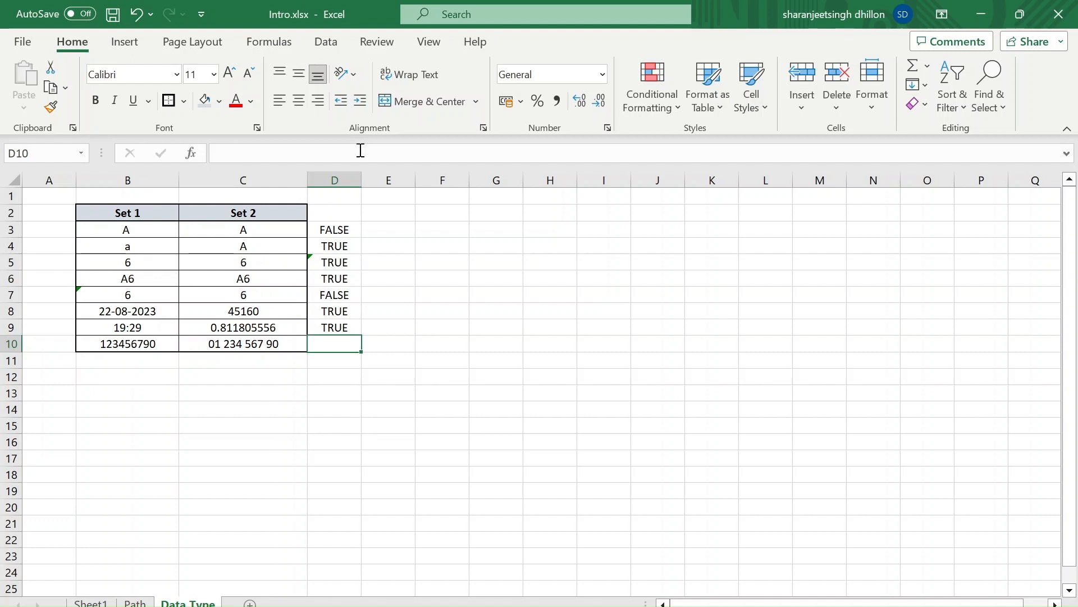
Enter the formula =LEN(C10) in E10 to count the characters stored in C10
key(Right)
text(=len)
key(Tab)
key(Left)
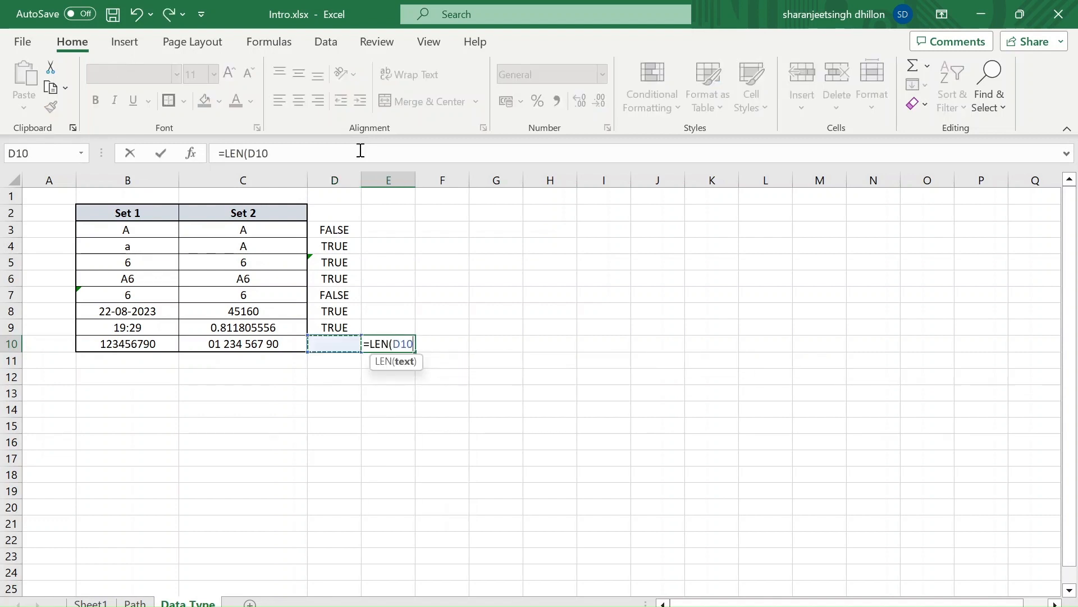
key(Left)
key(Return)
key(Up)
Enter the formula =LEN(B10) in F10, and clear both LEN formulas from E10:F10
key(Right)
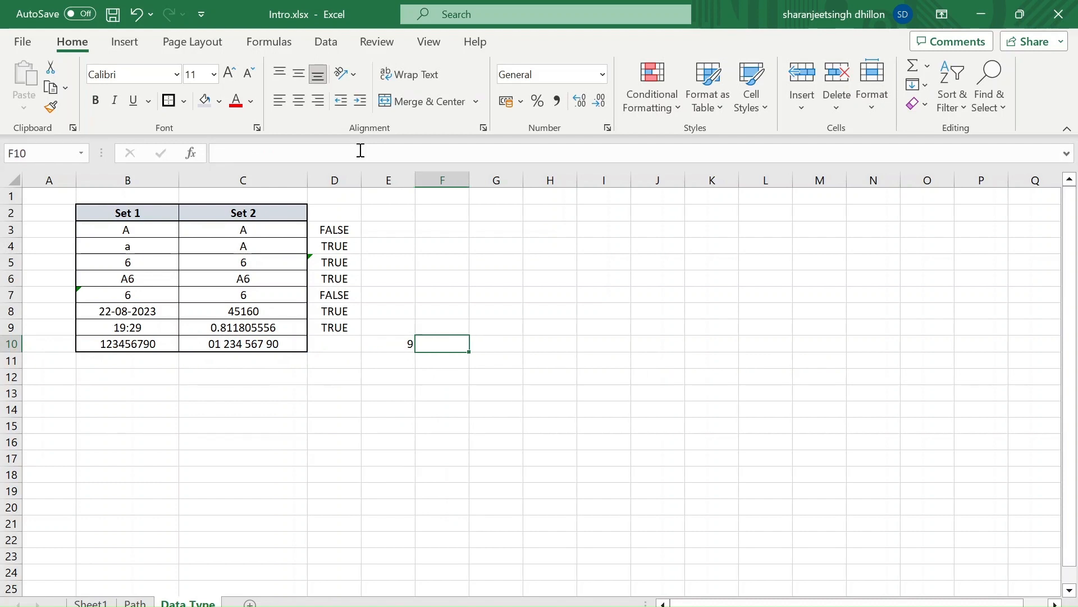
text(=len)
key(Tab)
key(Left)
key(Left)
key(Left)
key(Left)
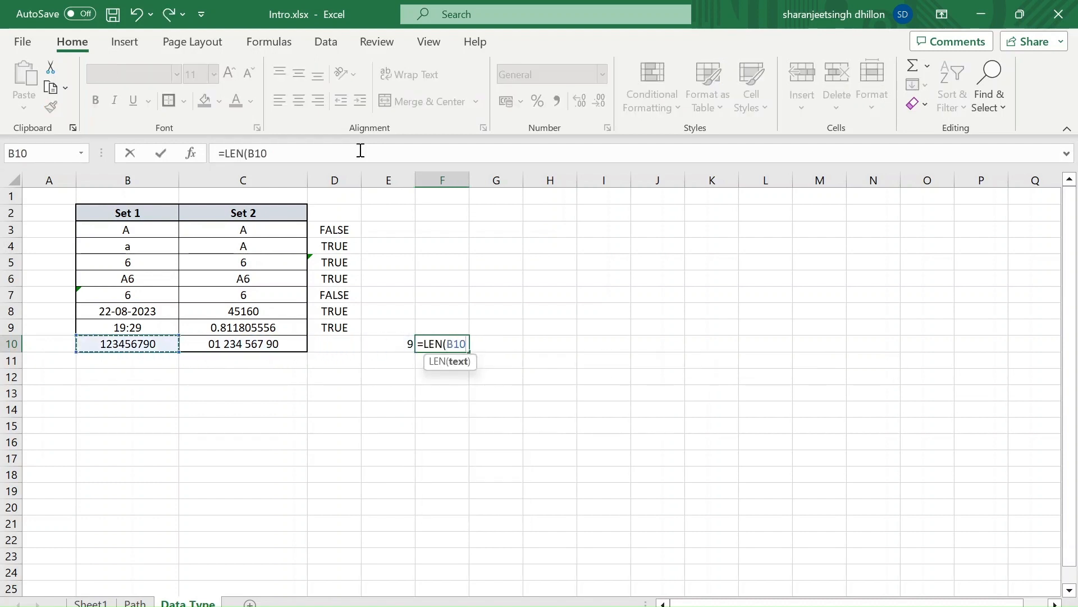
key(Return)
key(Up)
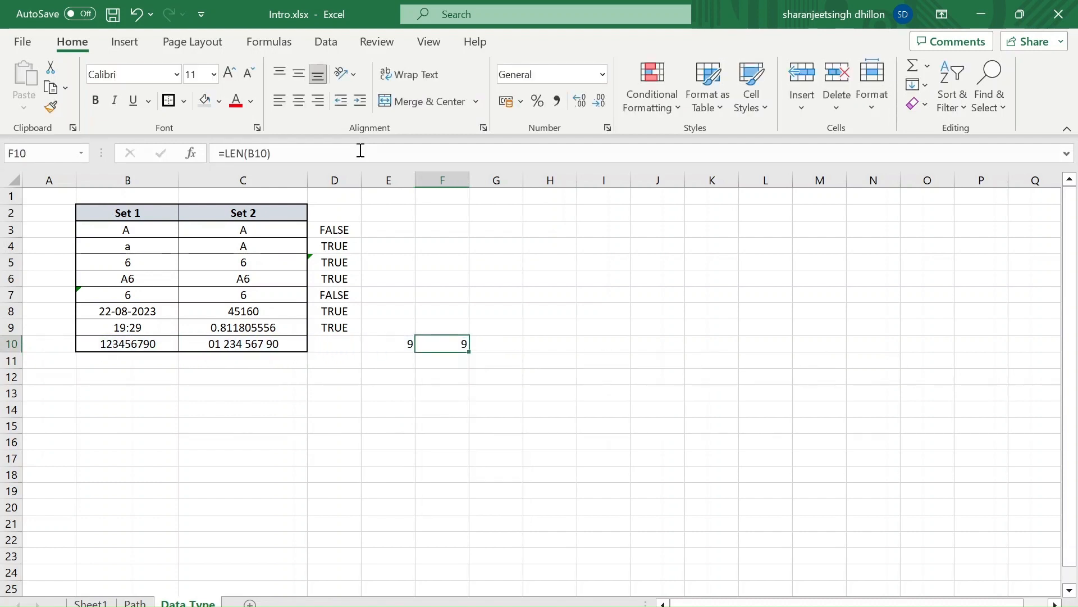
key(shift+Left)
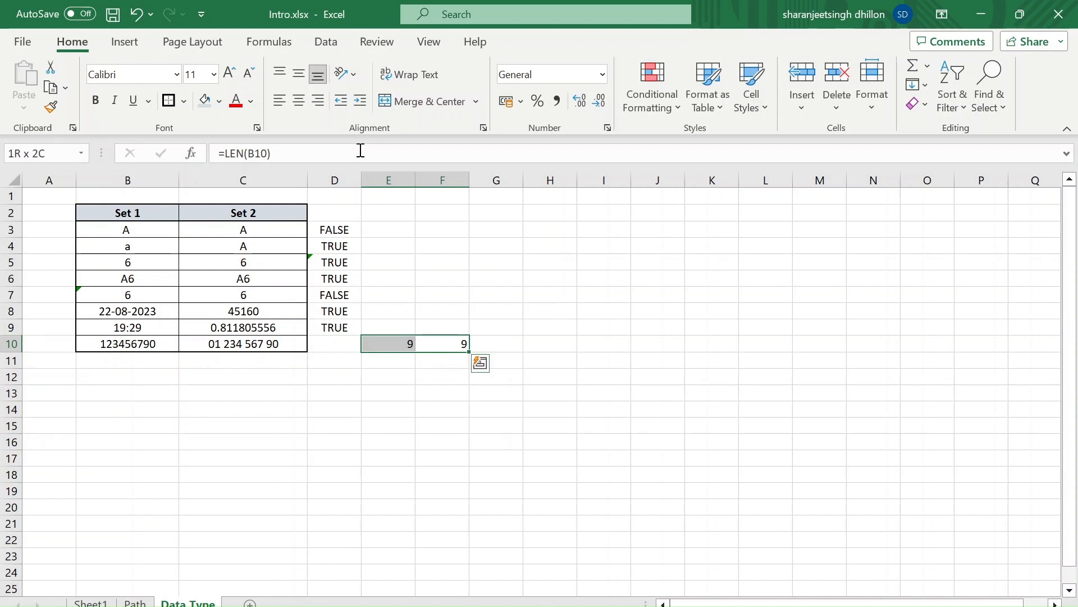
key(Delete)
Enter the formula =C10=B10 in D10 to compare the two values in row 10
key(Left)
key(Left)
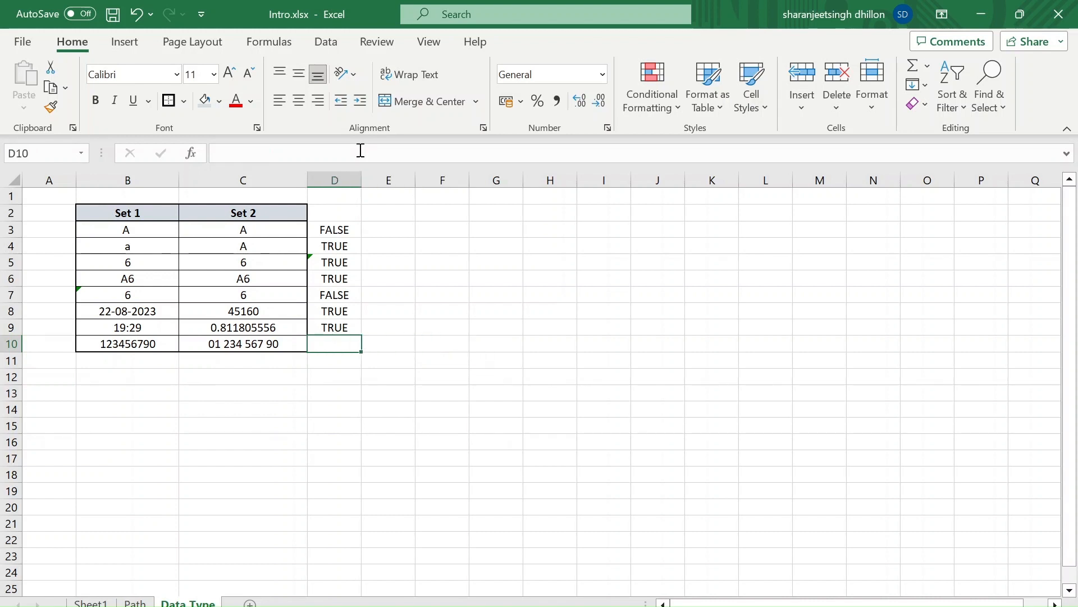
text(=)
key(Left)
text(=)
key(Left)
key(Left)
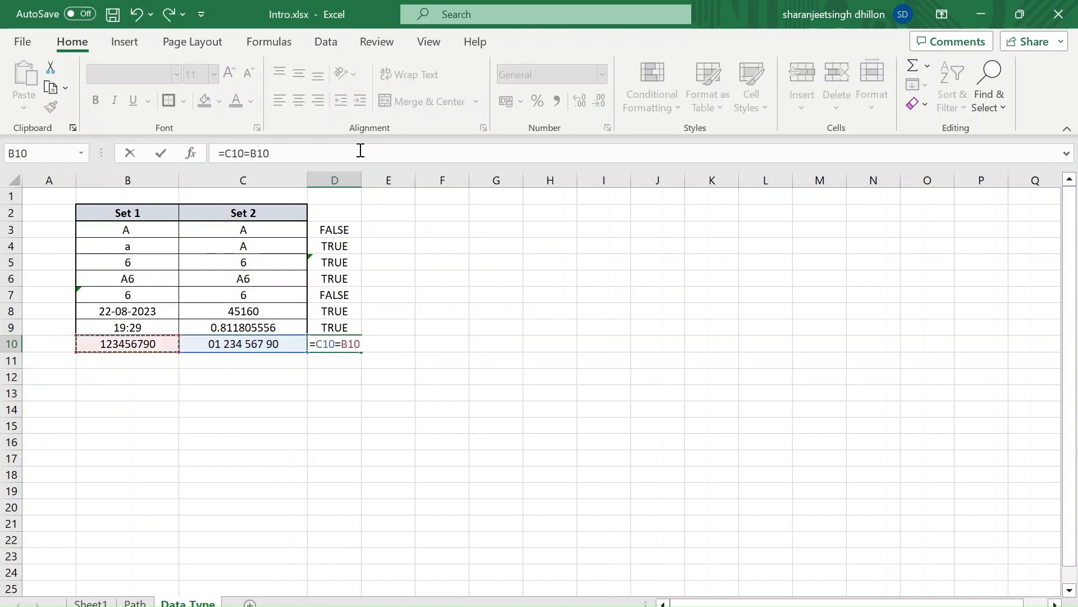
key(Return)
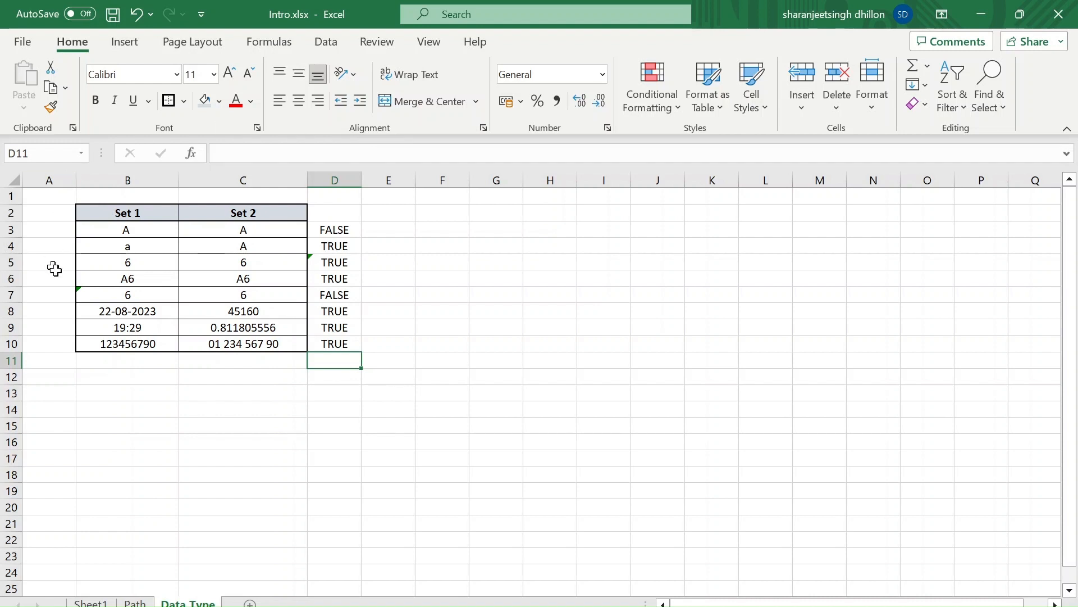
Review the stored values and number formats of the date, time and number entries in rows 8 to 10
click(120, 308)
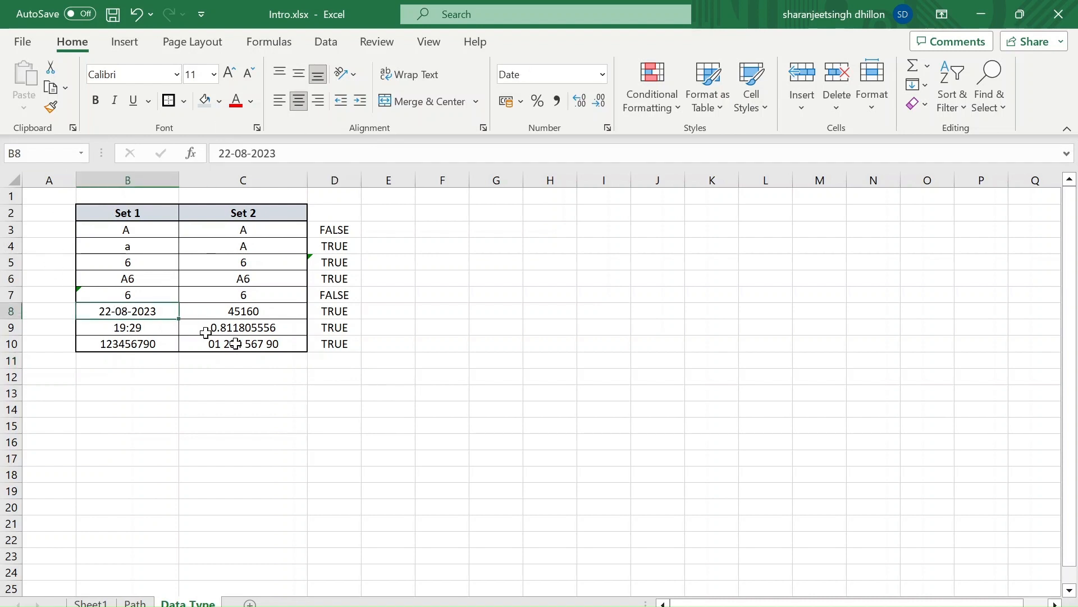
click(284, 334)
key(Left)
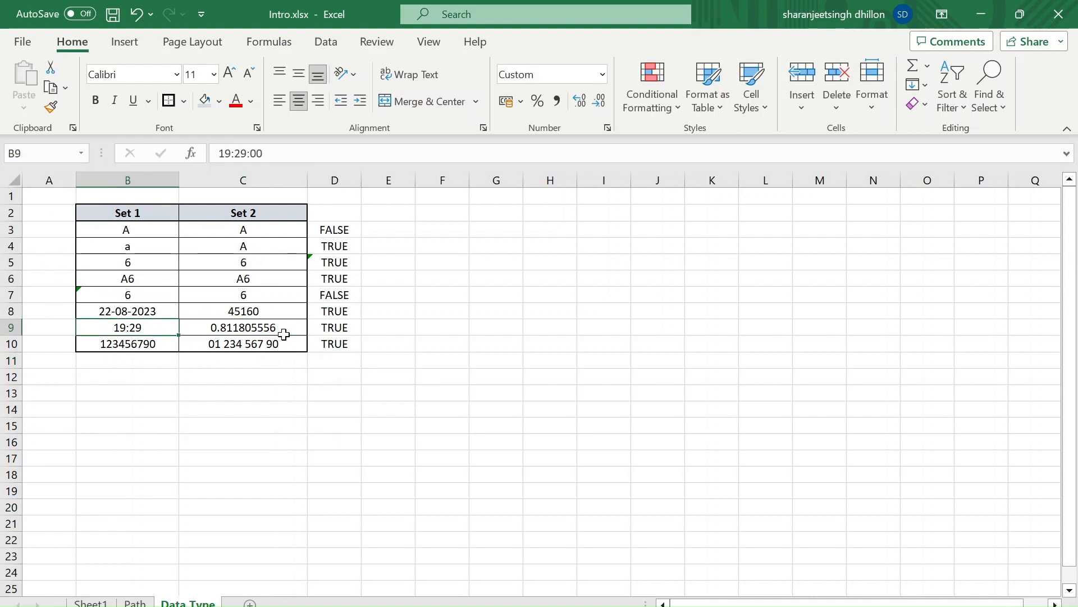
key(Down)
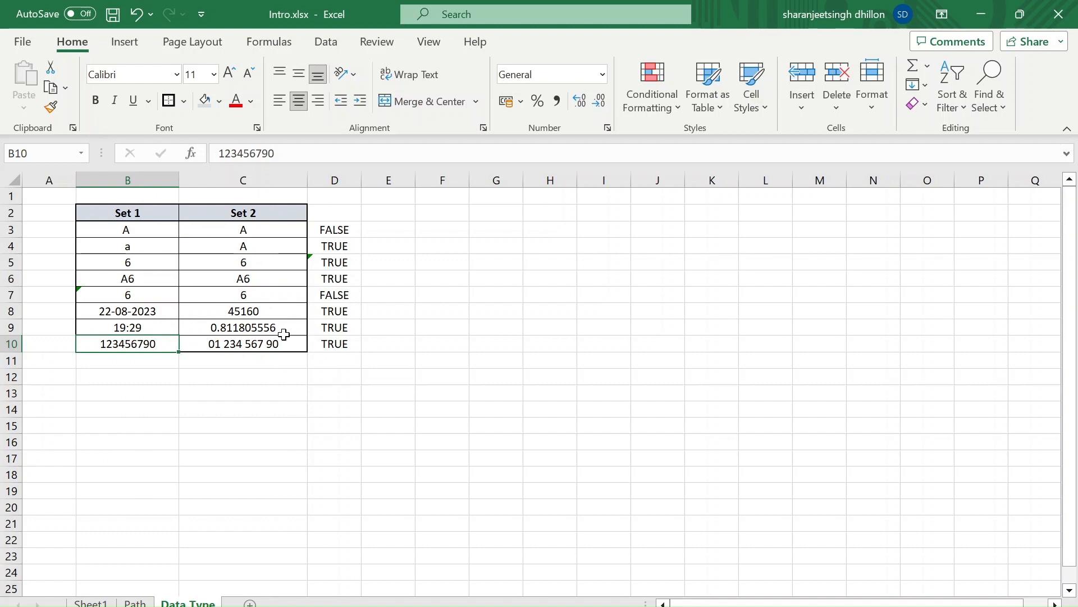
key(Right)
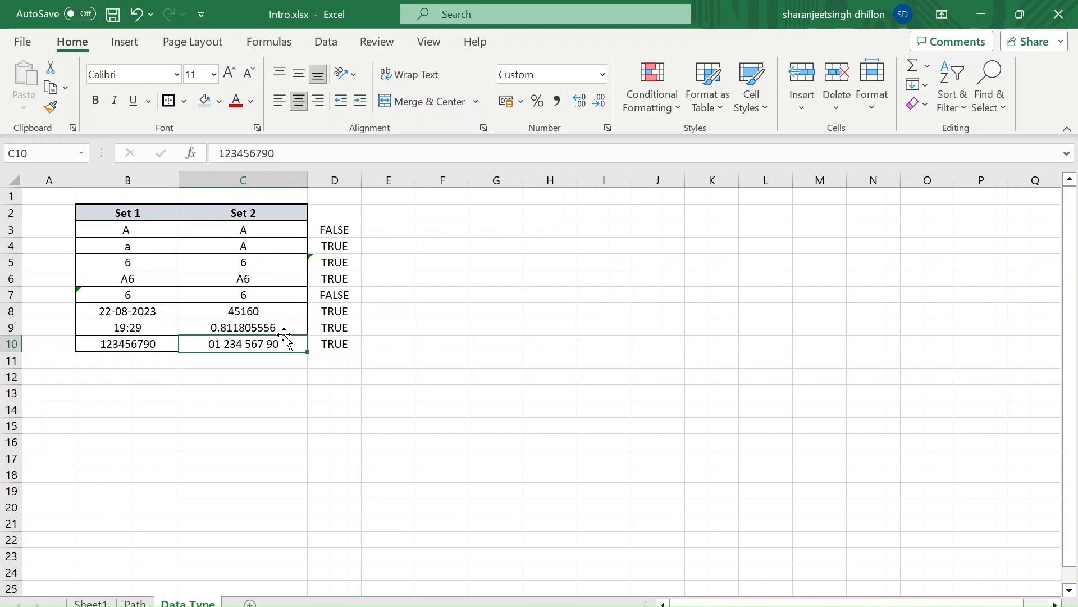
Insert the current date, 22-08-2023, as a fixed value in G7 and G10
click(510, 295)
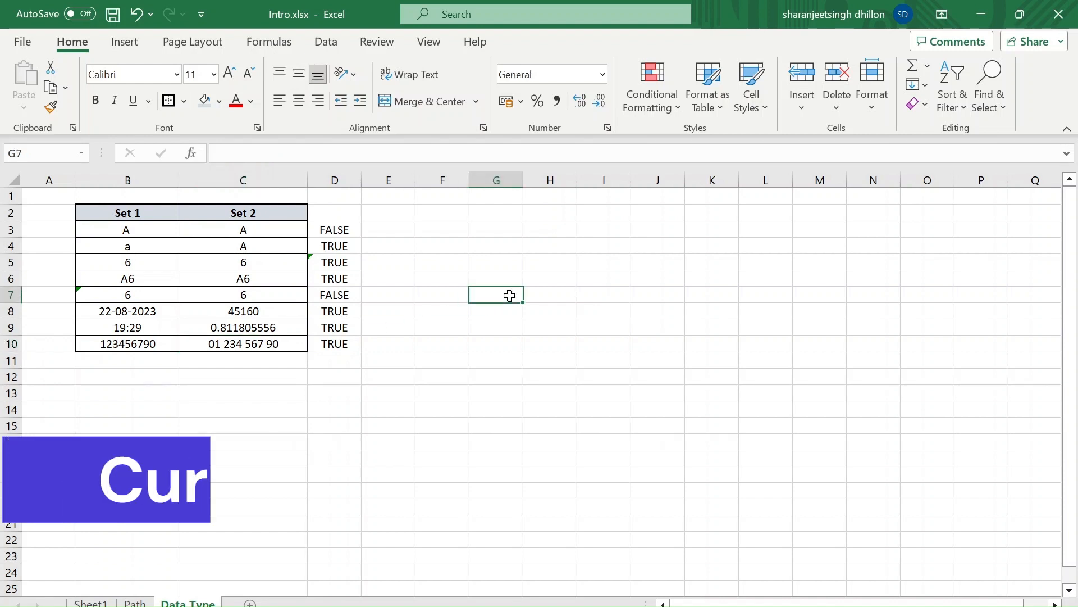
key(ctrl+semicolon)
key(Return)
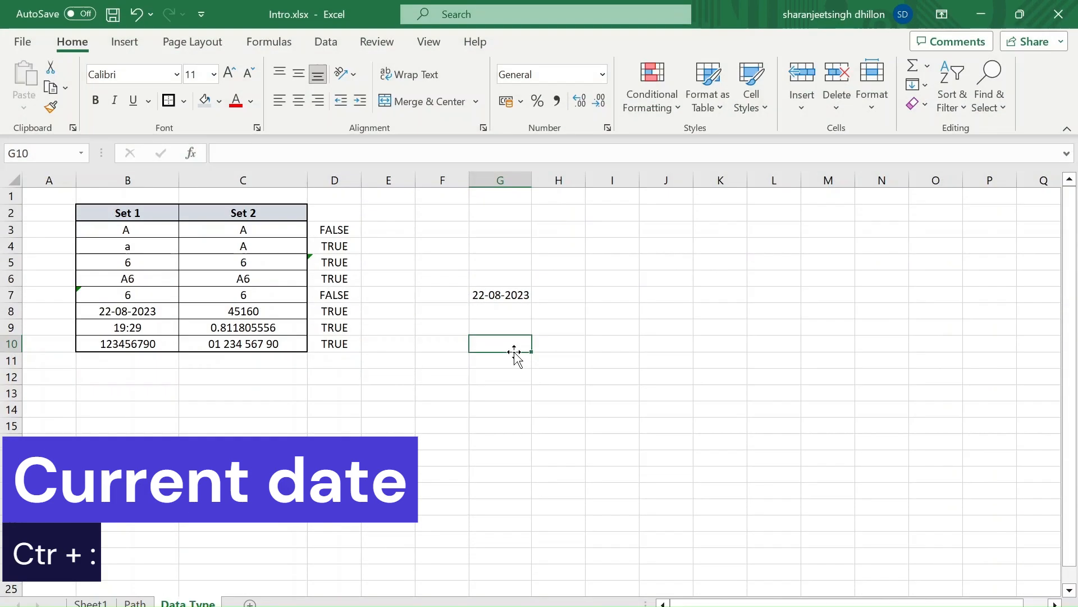
key(ctrl+semicolon)
key(Return)
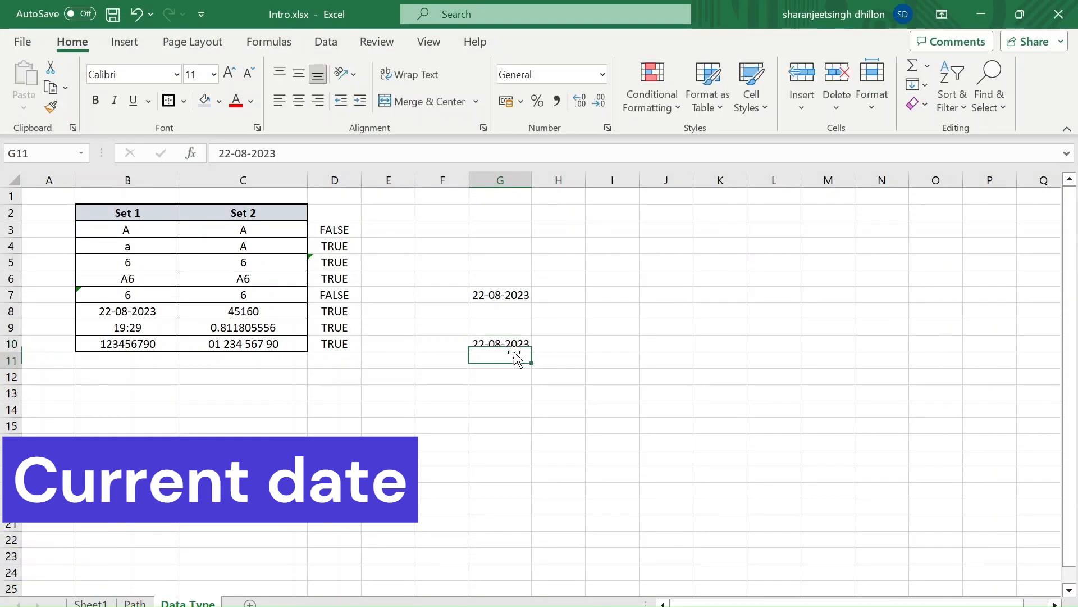
key(Up)
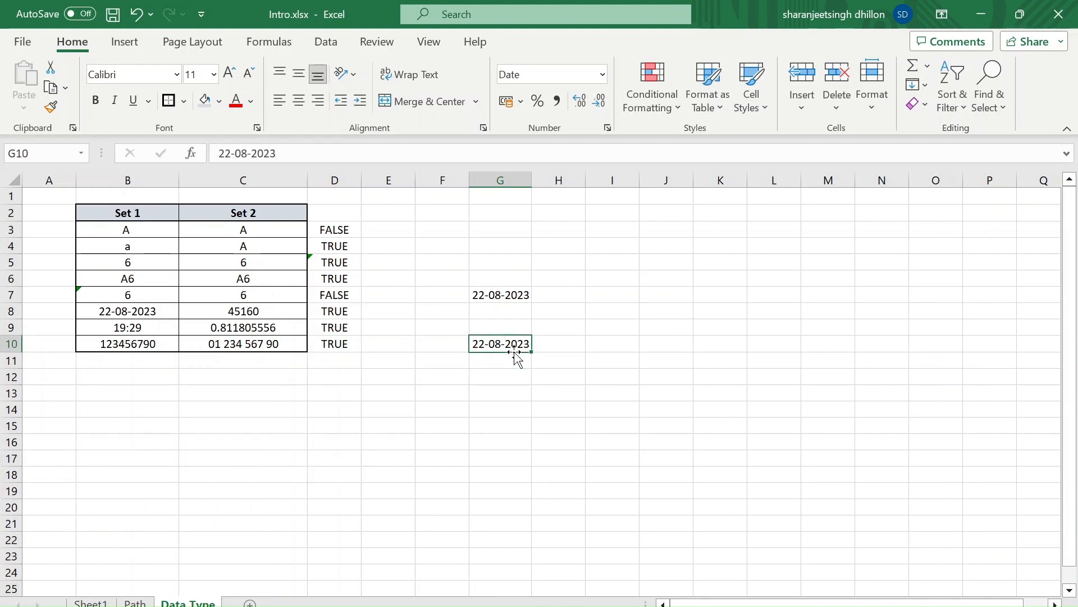
Insert the current time, 19:43, as a fixed value in G11
key(Down)
key(ctrl+shift+colon)
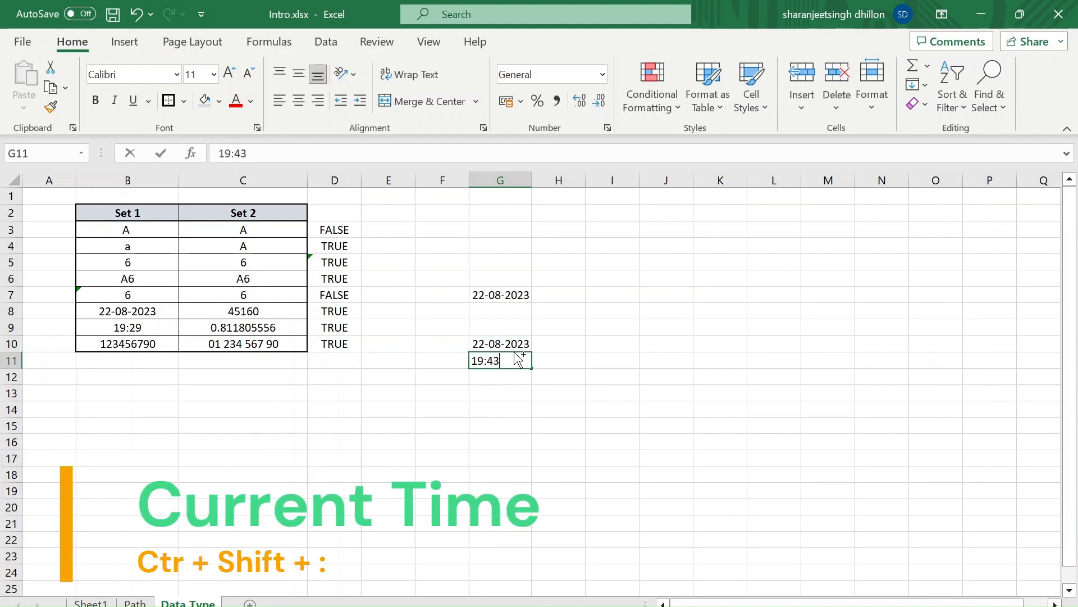
key(Return)
key(Down)
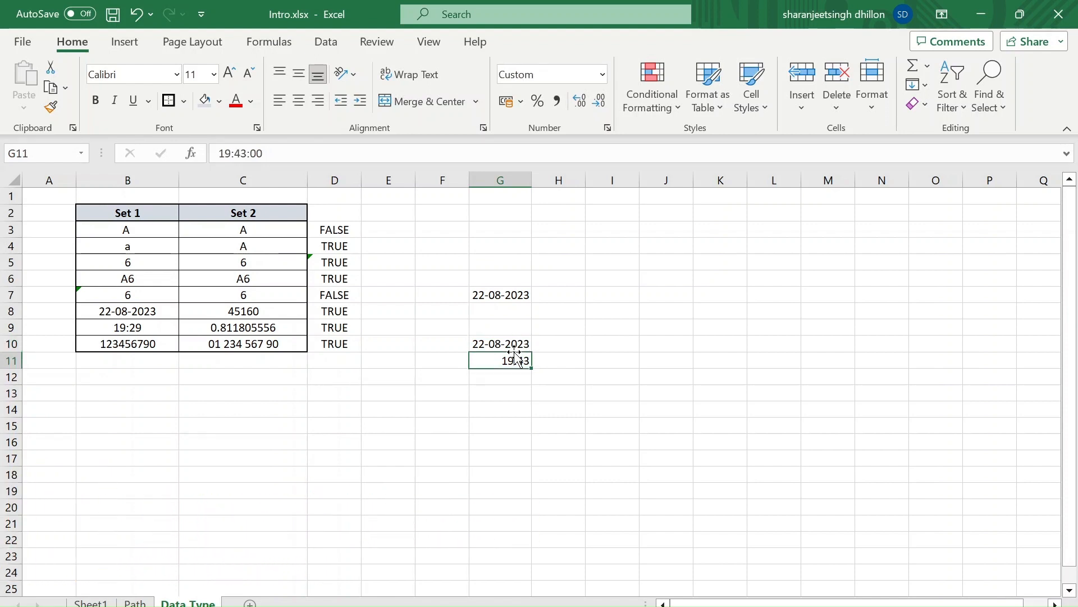
Apply the General number format to the time in G11 and the date in G10
click(602, 74)
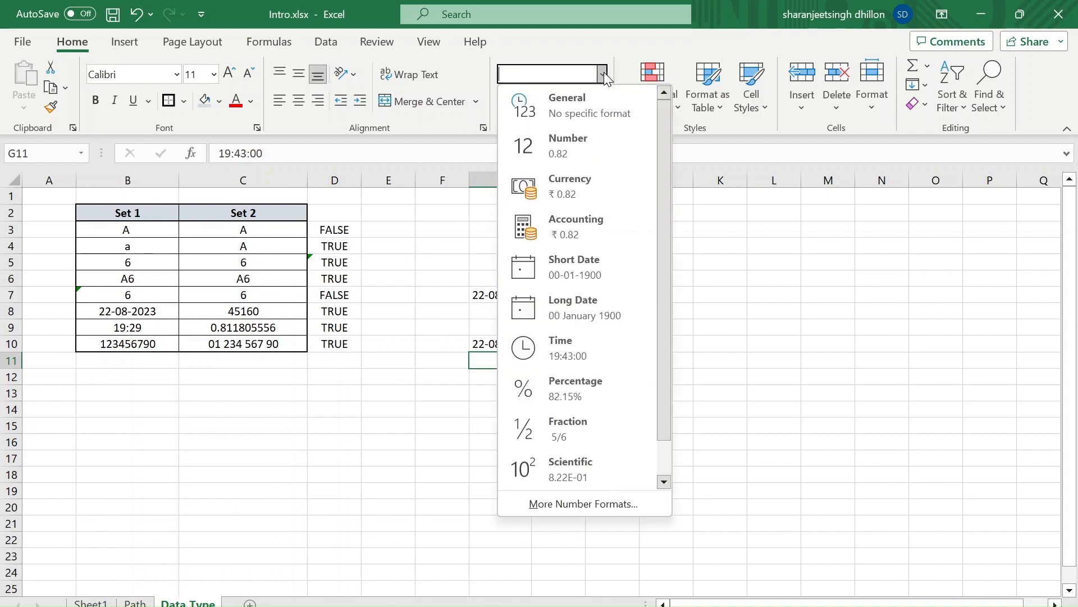
click(561, 123)
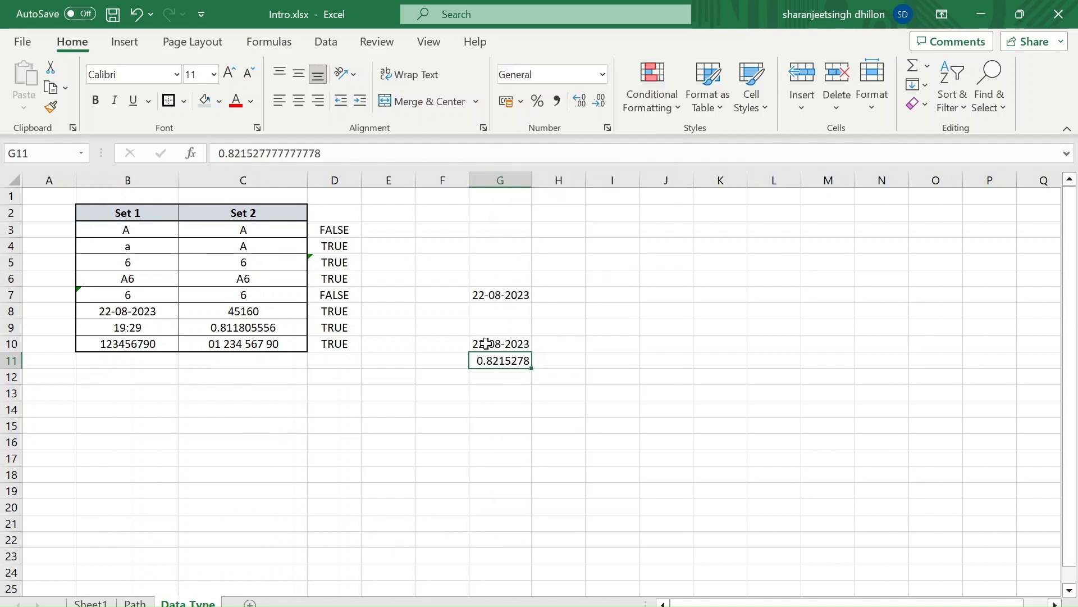
click(482, 344)
click(602, 73)
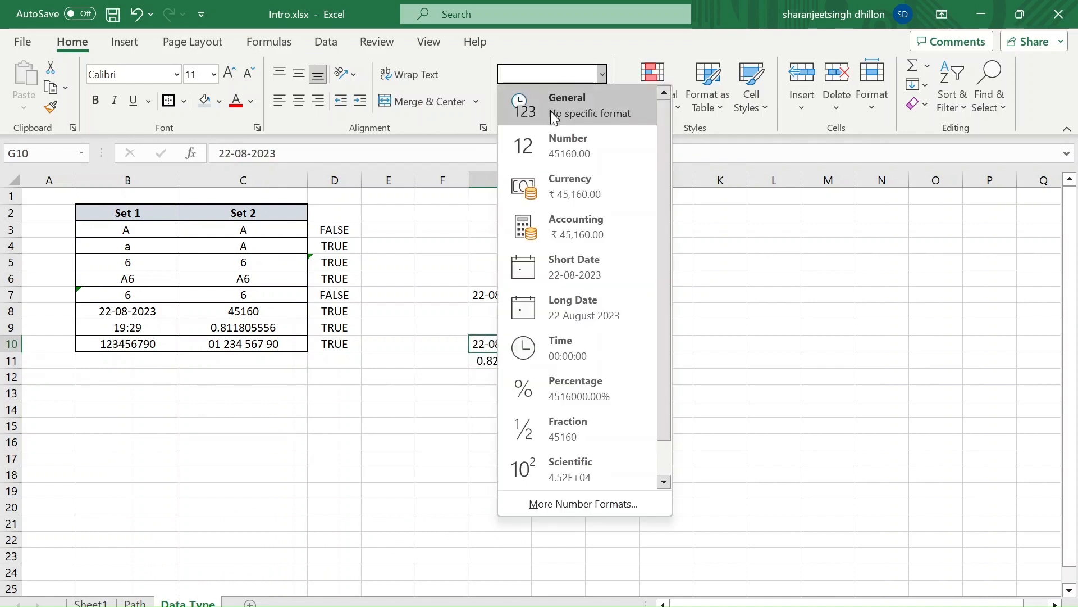
click(550, 112)
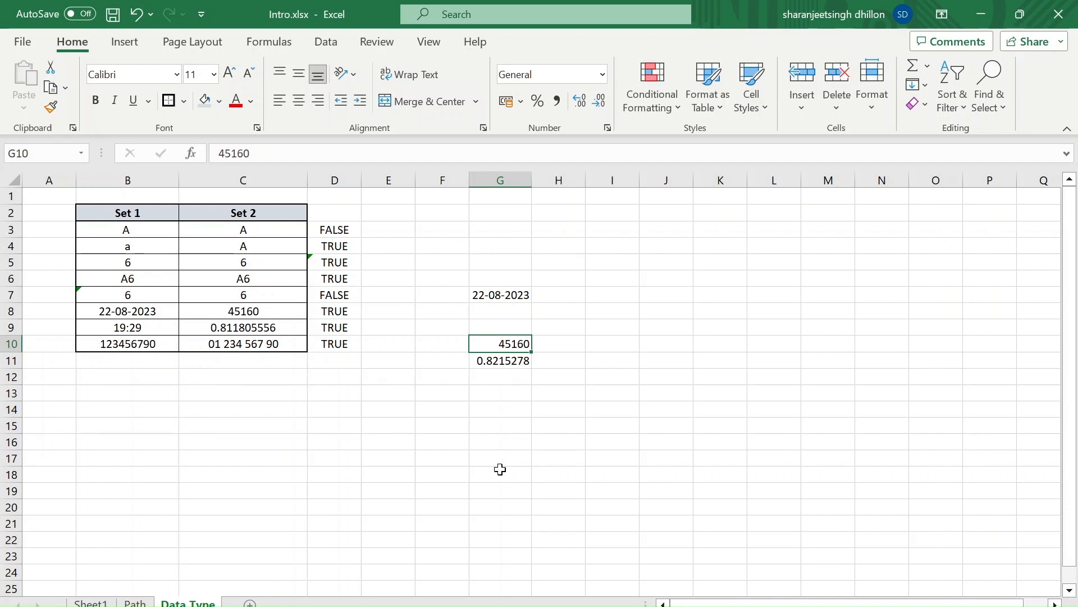
Enter 8/22 in cell G3 and 22/8 in cell G4
click(489, 224)
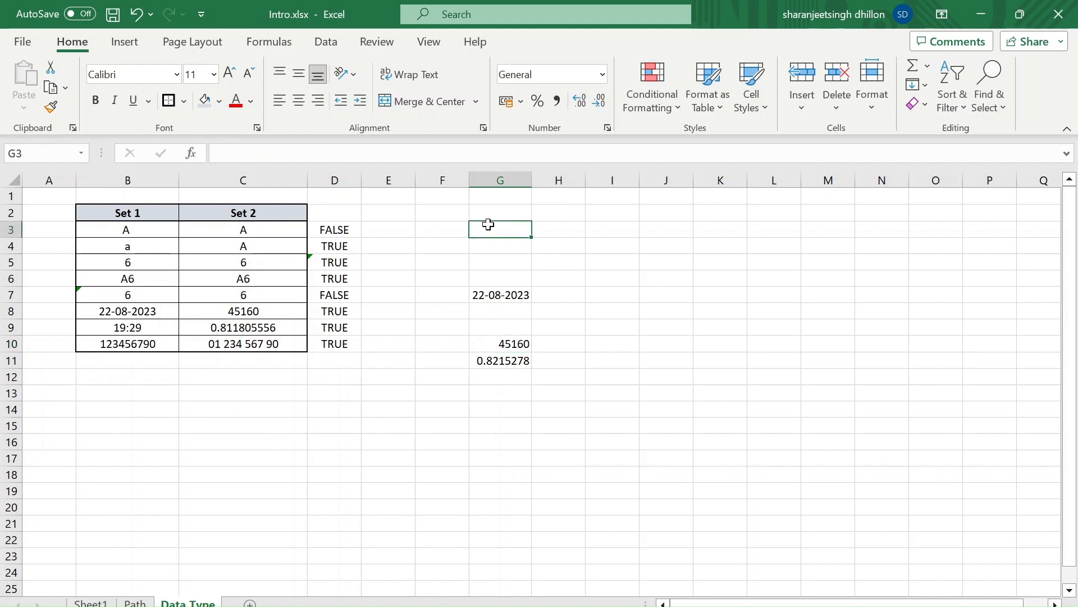
text(8/22)
key(Return)
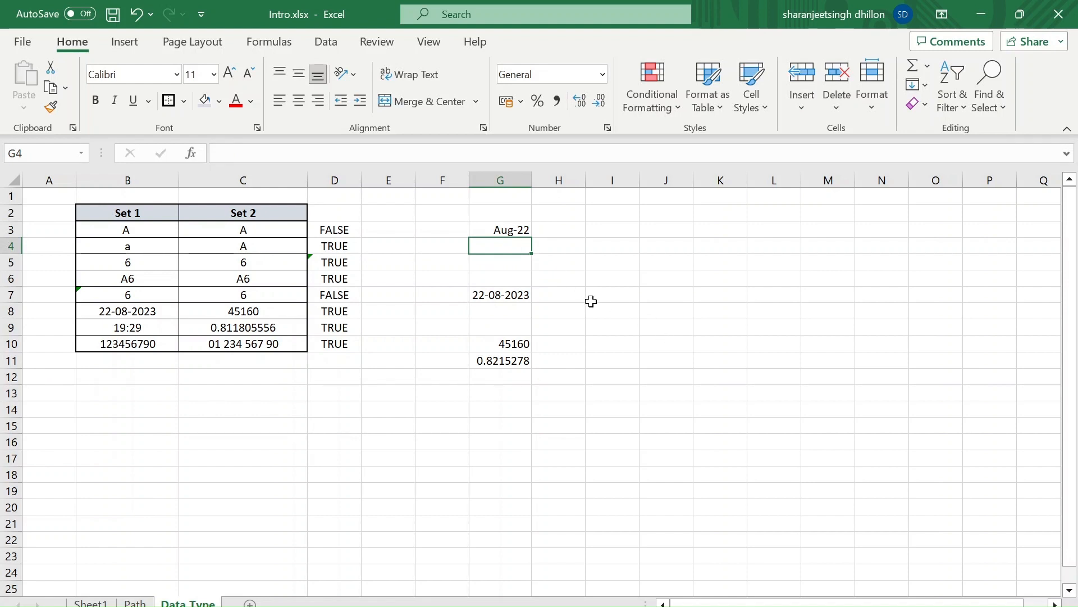
text(22/)
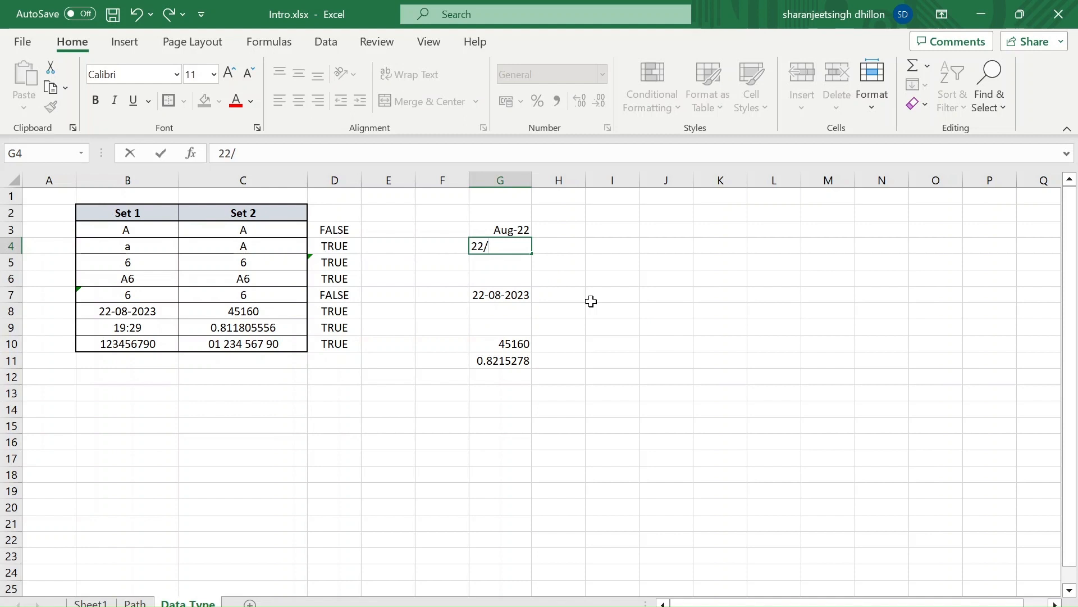
text(8)
key(Return)
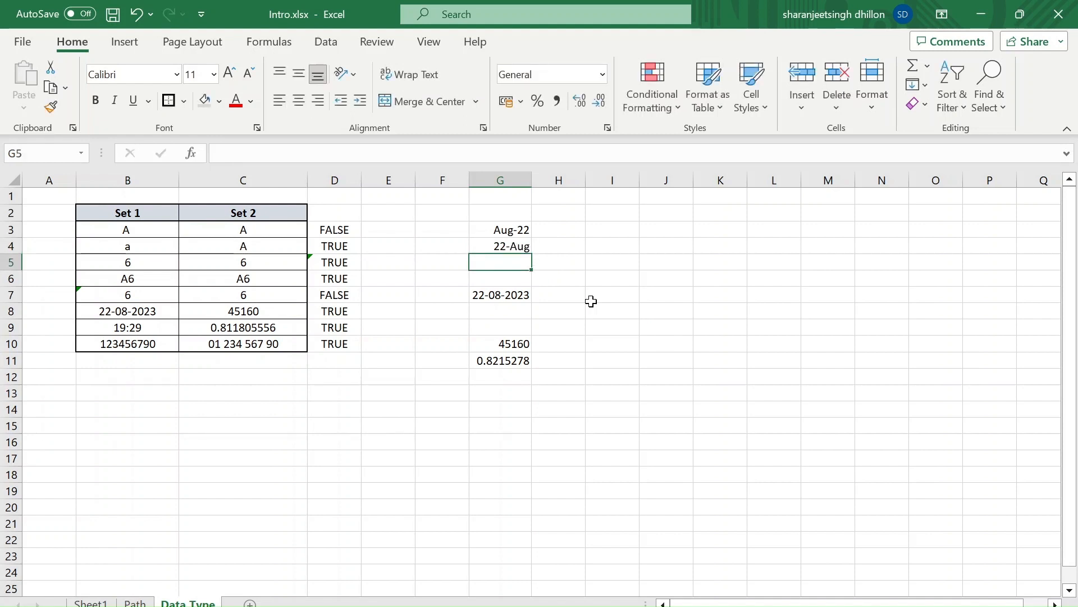
Compare the stored dates in G3 and G4, and apply the General number format to both cells
key(Up)
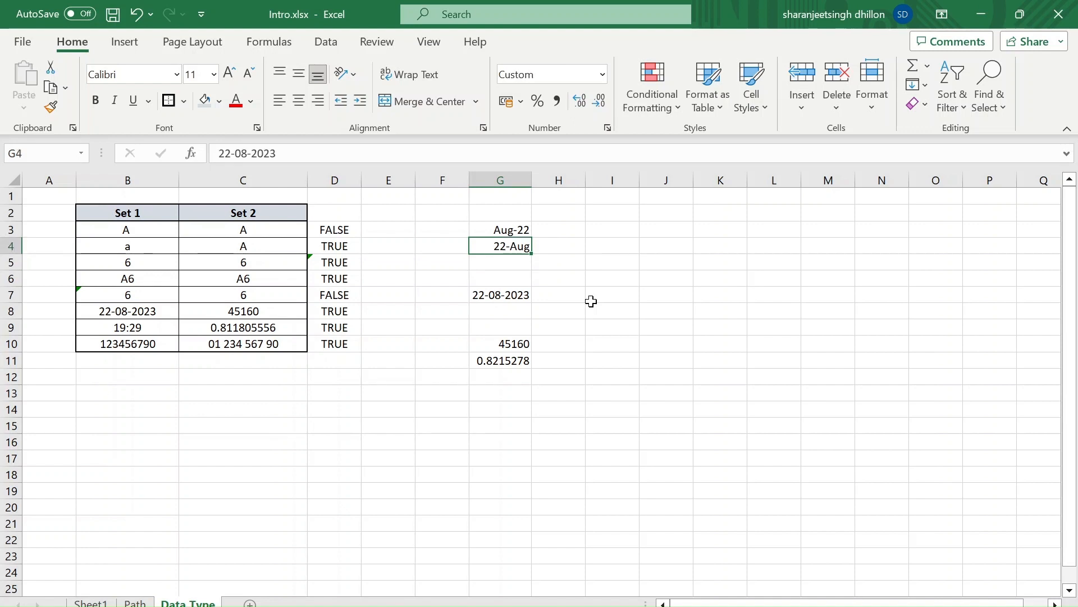
key(Up)
key(Down)
key(Up)
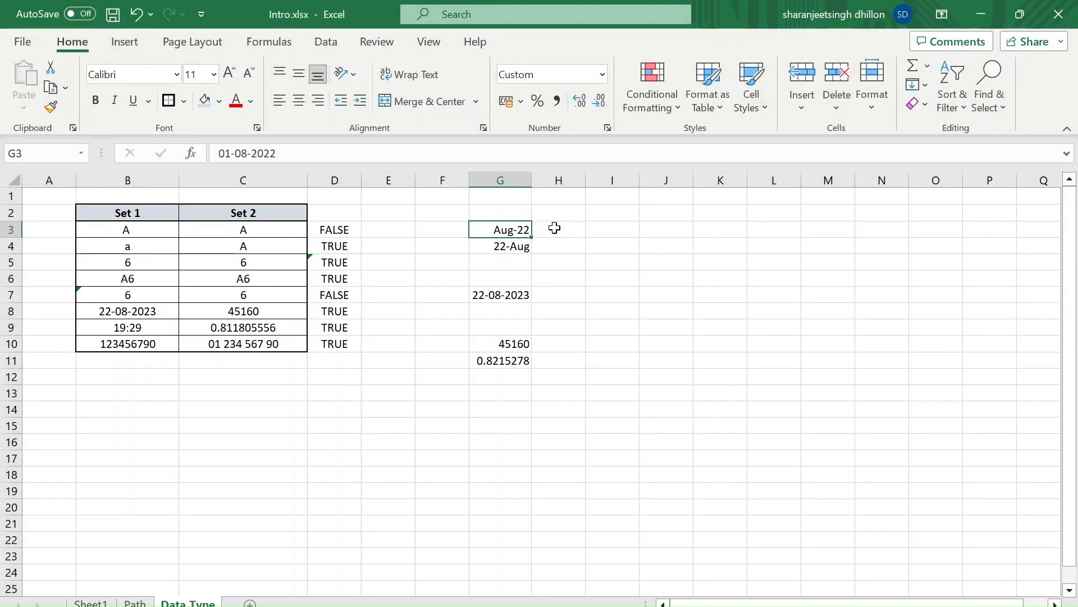
key(Down)
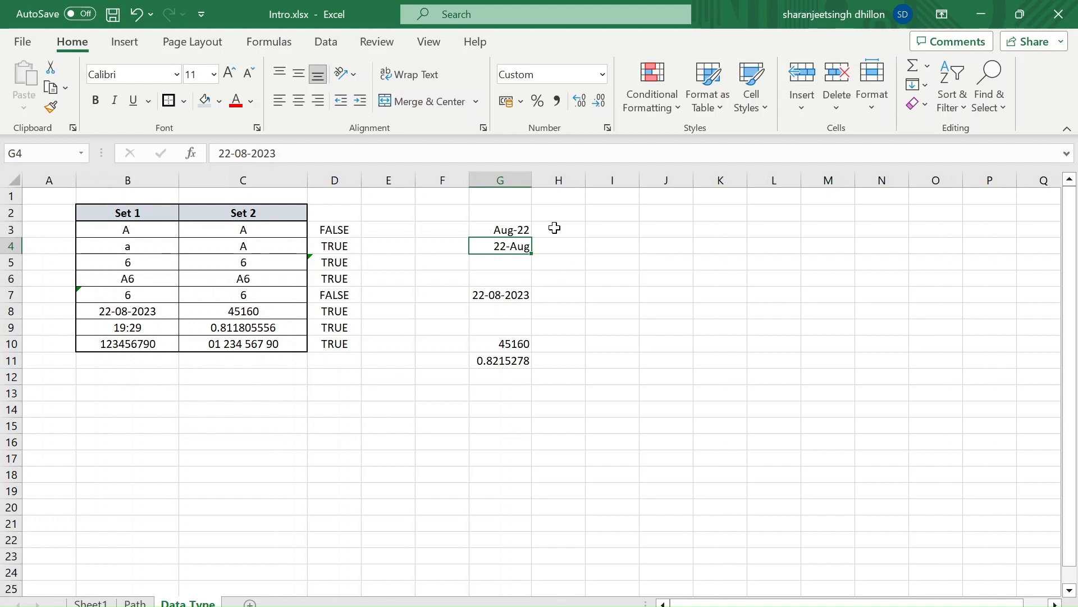
key(Up)
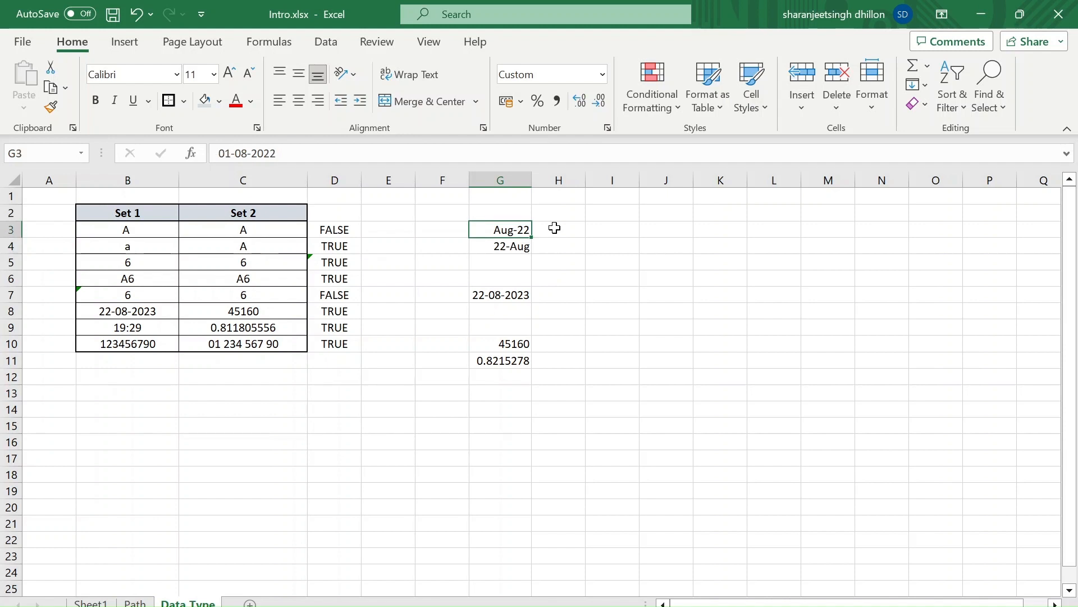
key(shift+Down)
click(602, 73)
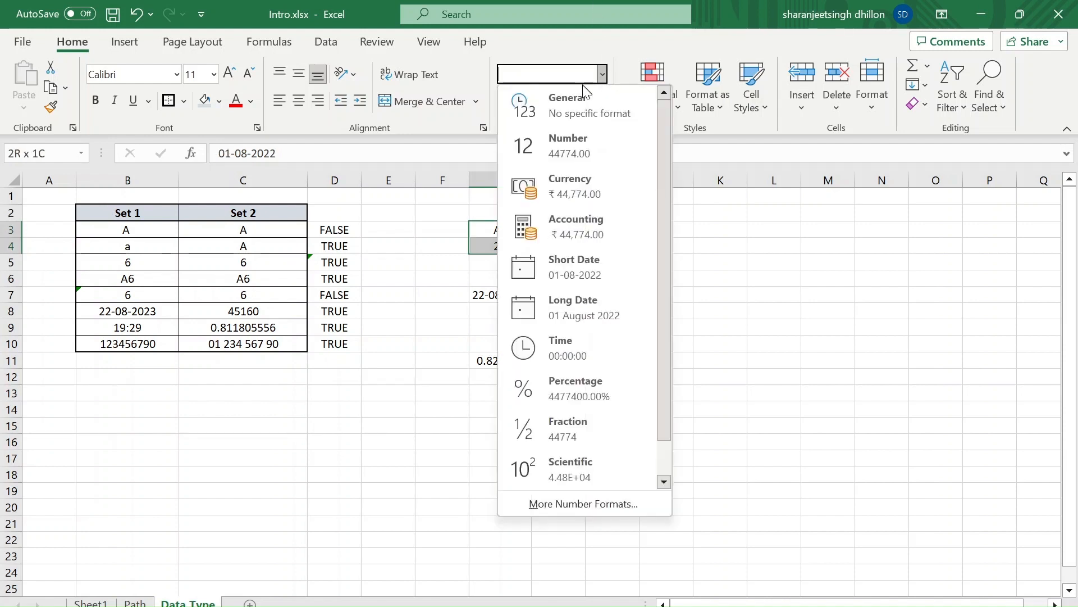
click(575, 96)
click(602, 274)
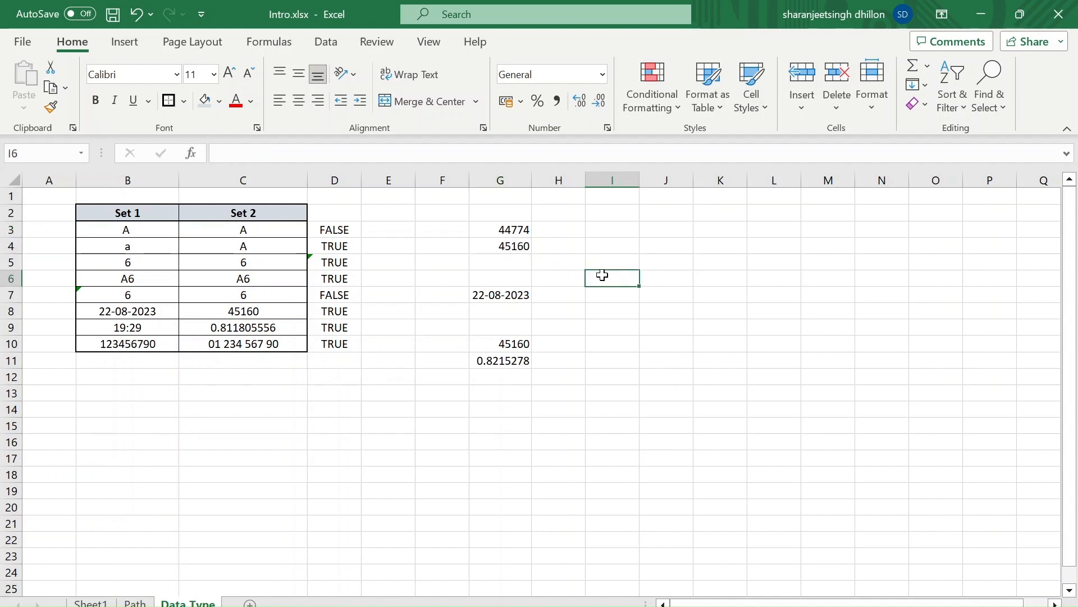
Enter the formula =G10+1 in H10 to add one day to the date value in G10
click(491, 424)
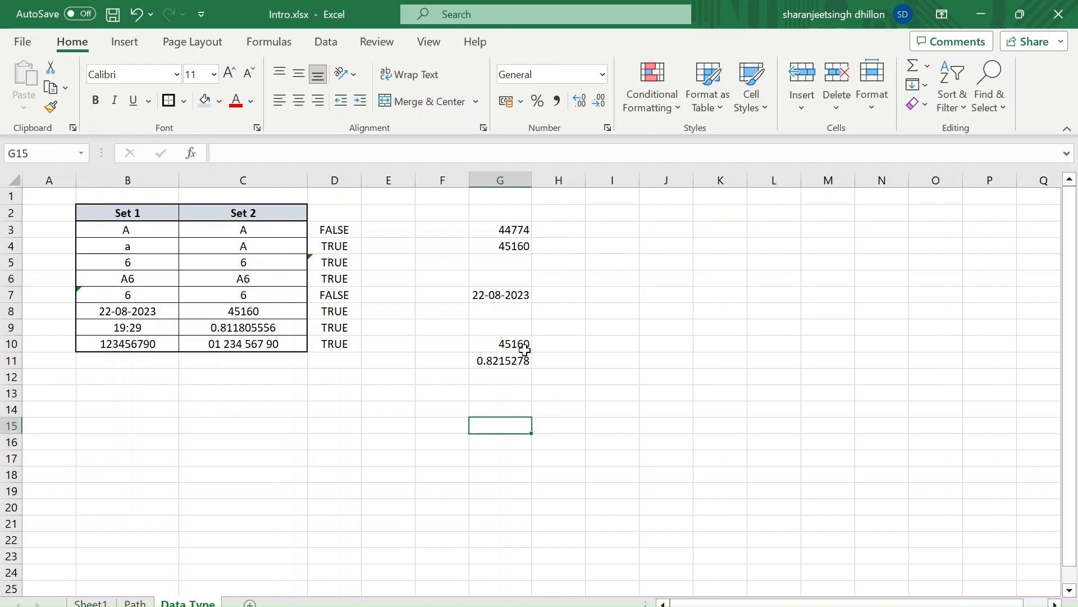
click(570, 342)
text(=)
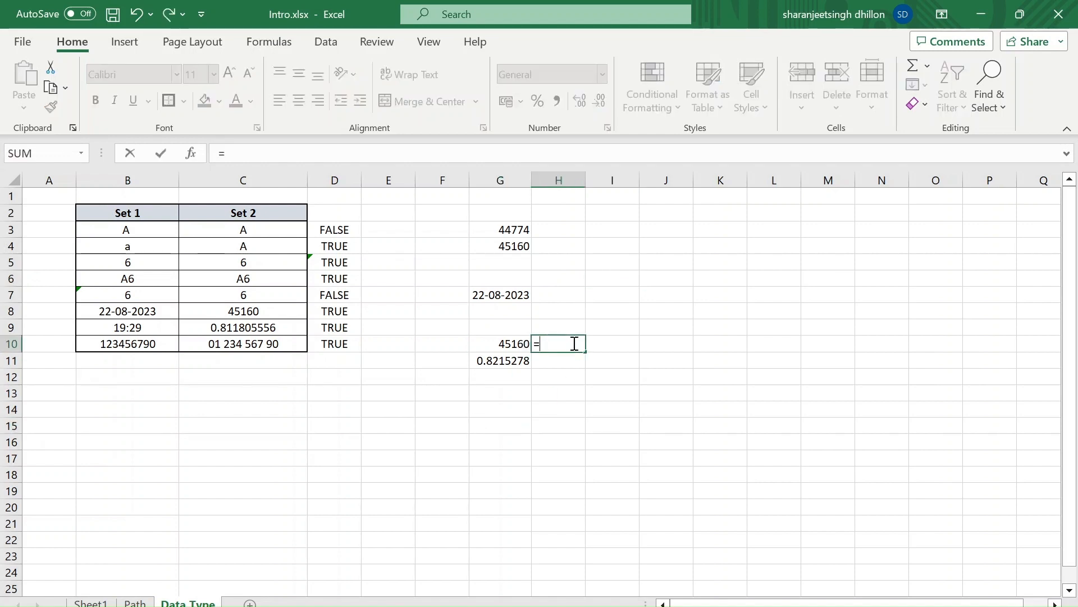
key(Left)
text(=)
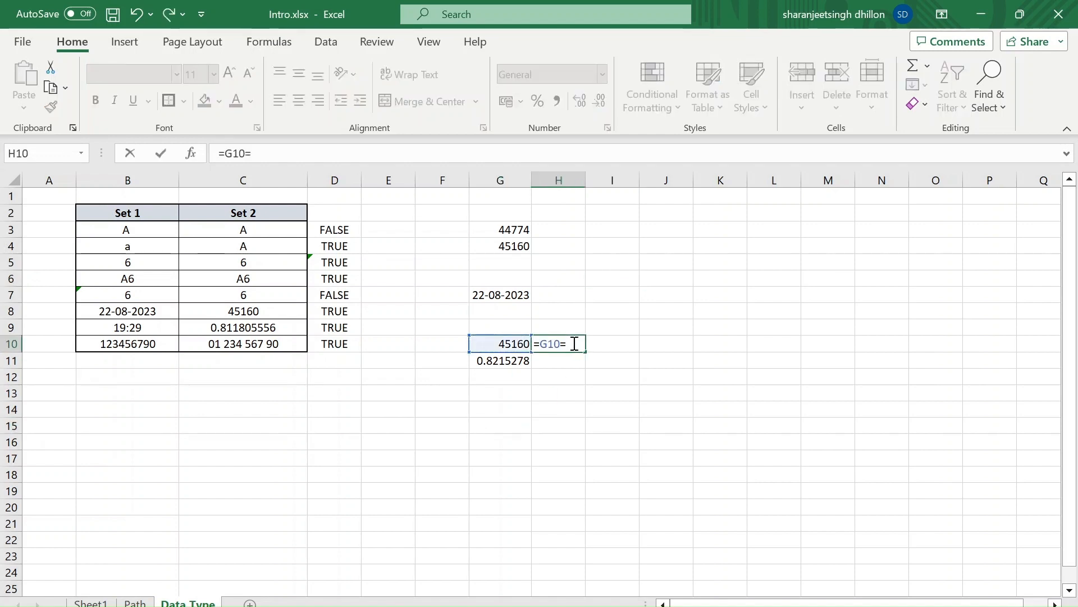
key(BackSpace)
text(+1)
key(Return)
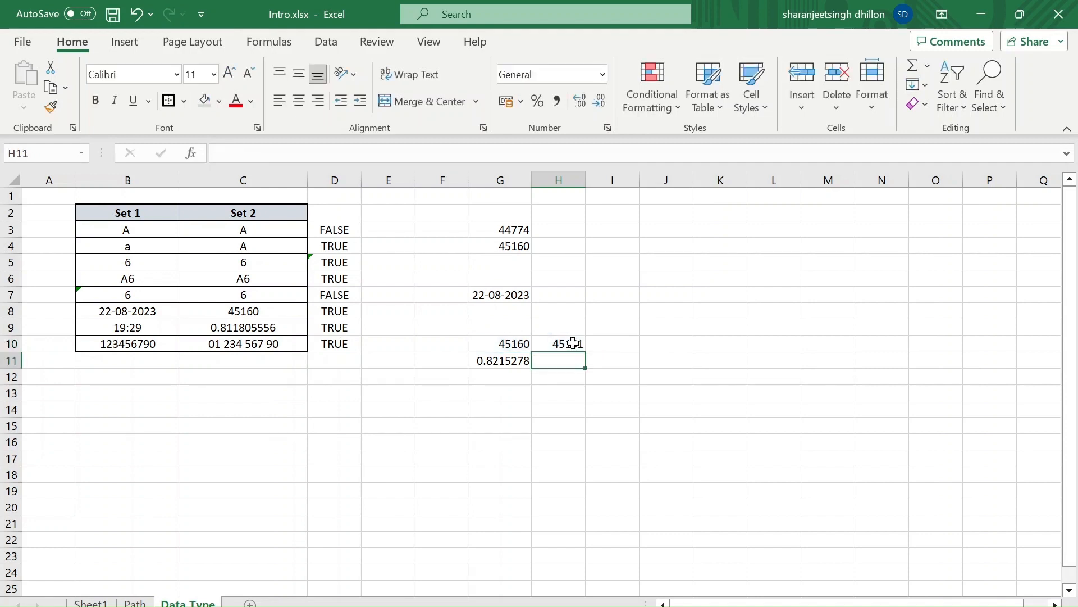
Apply the Short Date format to G10:H10
click(573, 343)
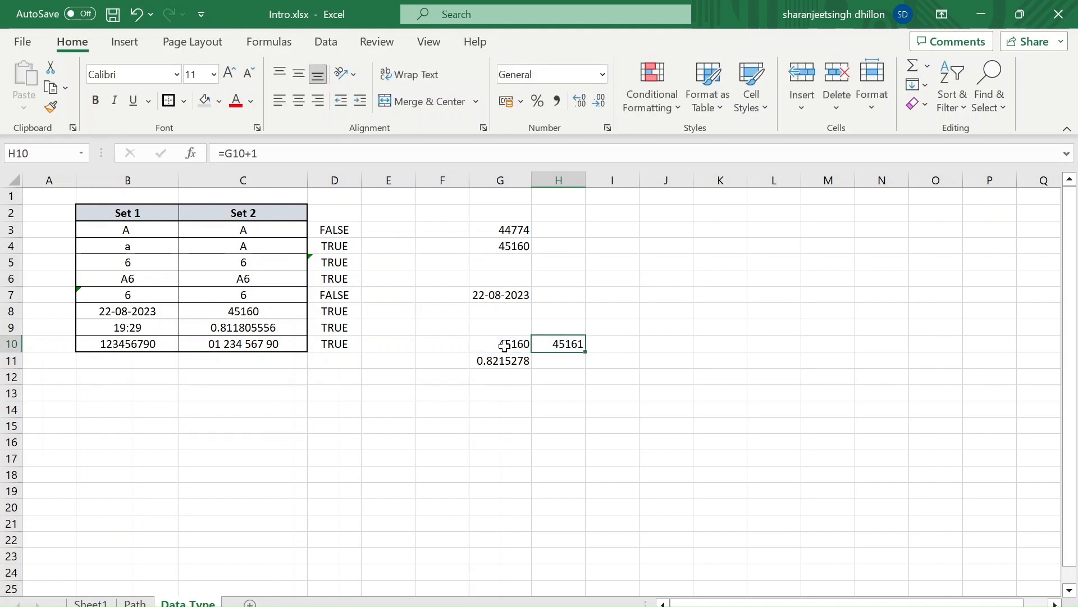
drag(505, 345, 578, 343)
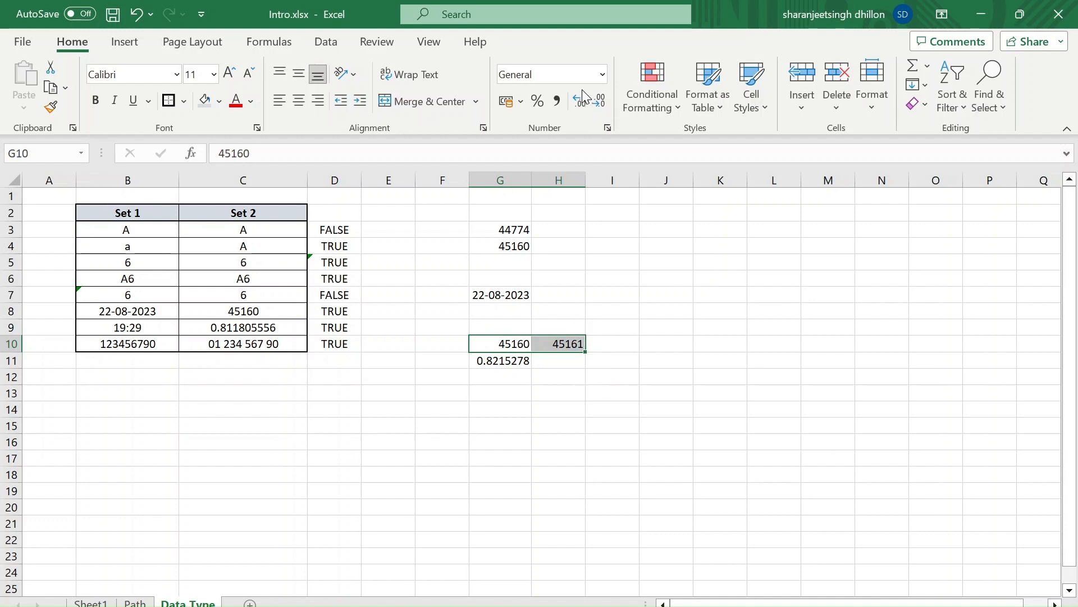
click(602, 75)
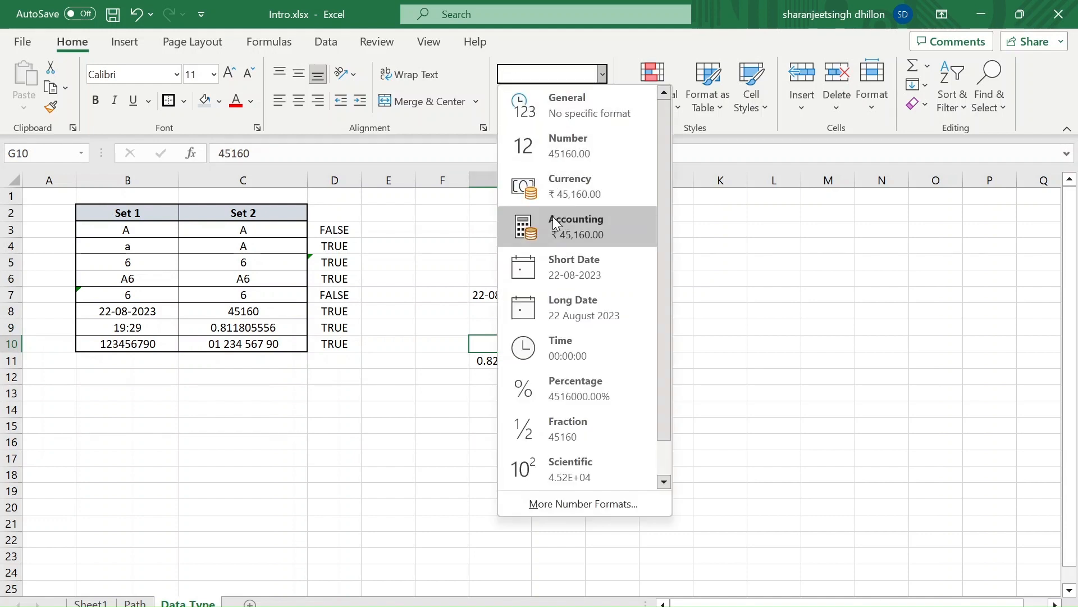
click(556, 261)
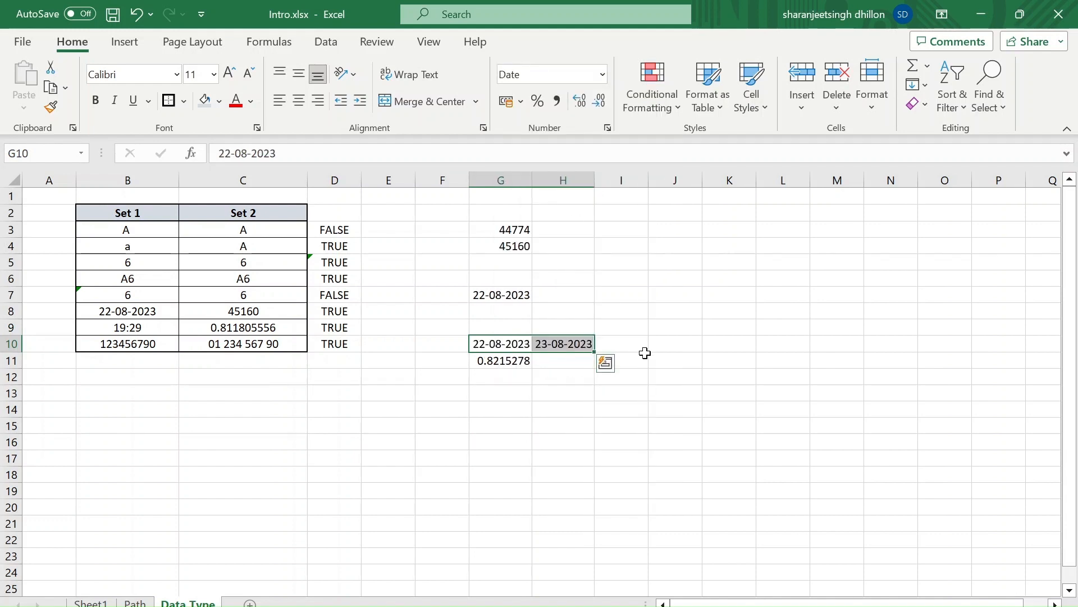
click(662, 350)
click(559, 345)
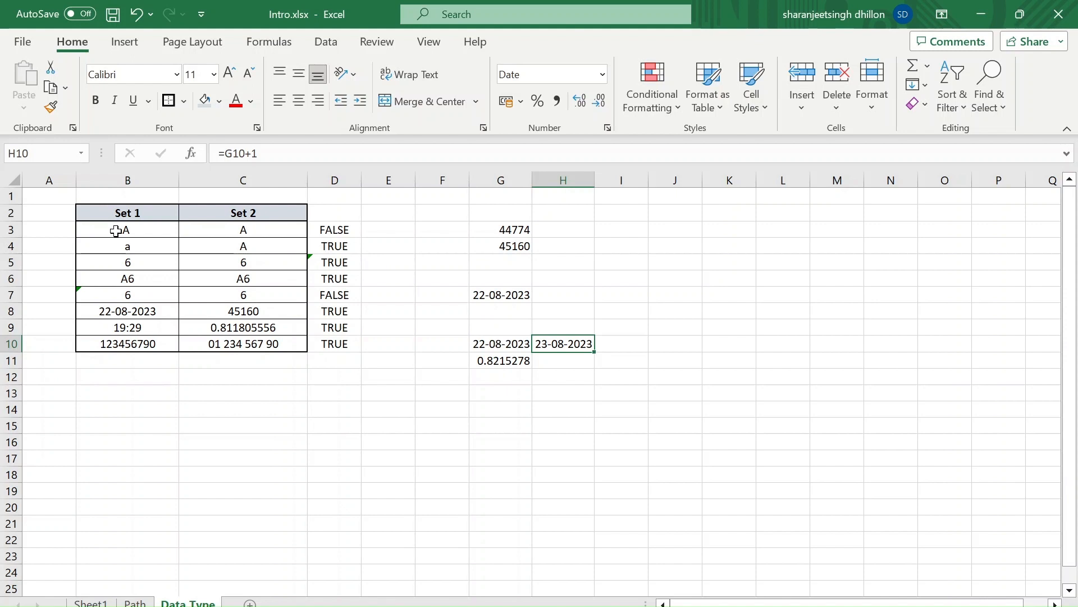
Review the entries in the Set 1 and Set 2 table, including the Set 2 values in C8 to C10
drag(116, 230, 304, 379)
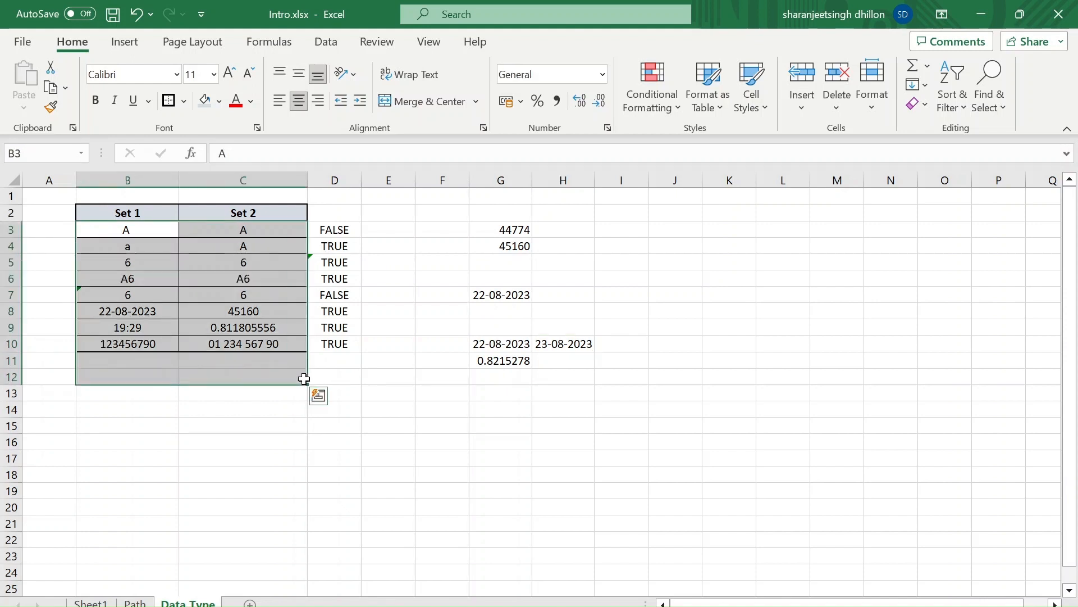
click(387, 381)
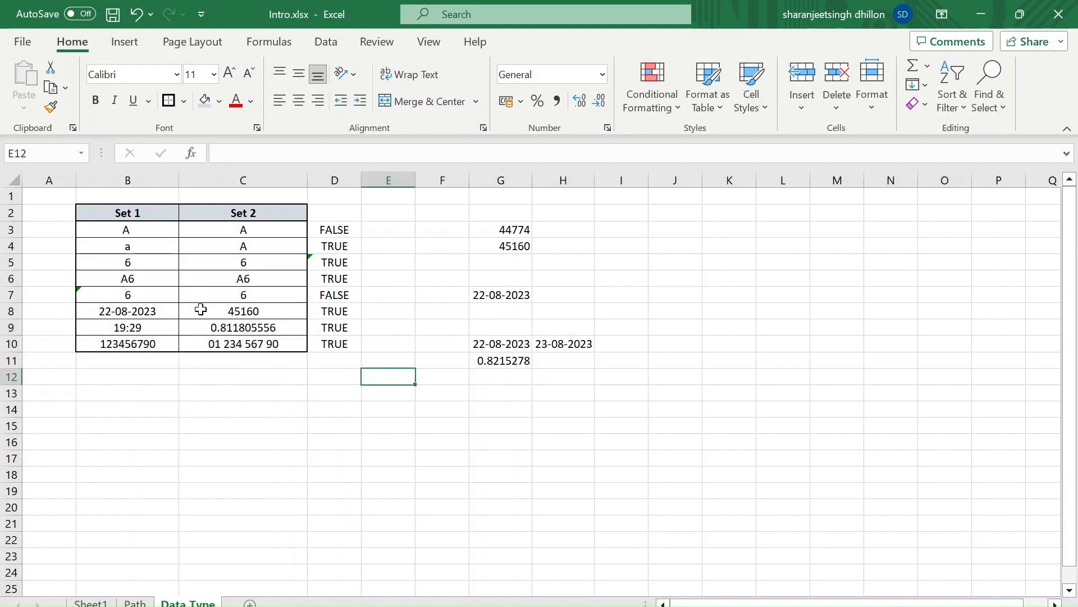
click(218, 331)
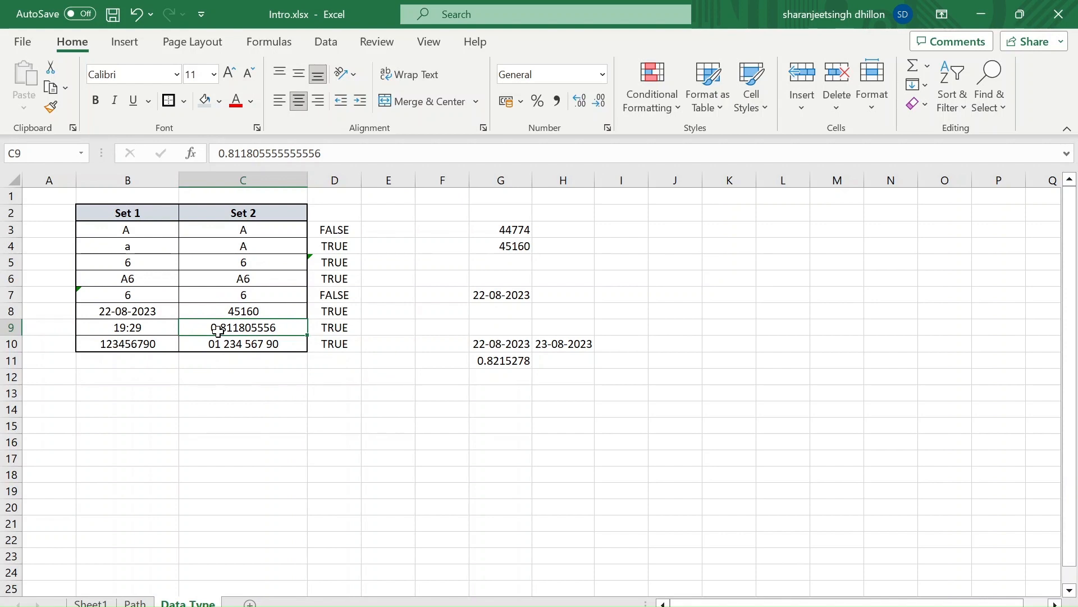
key(Down)
key(Up)
key(Up)
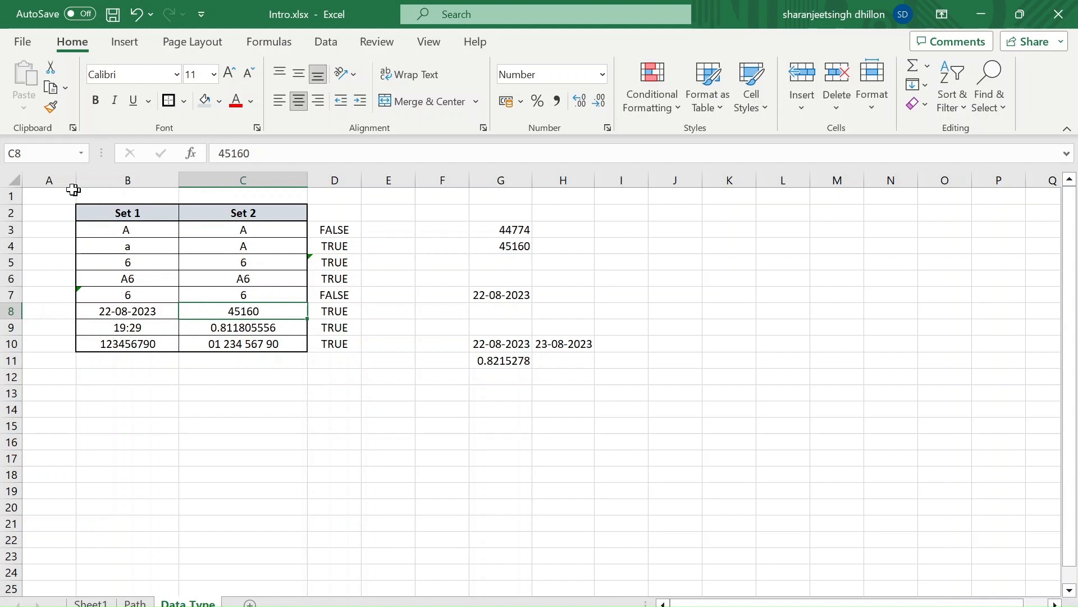
drag(39, 200, 730, 518)
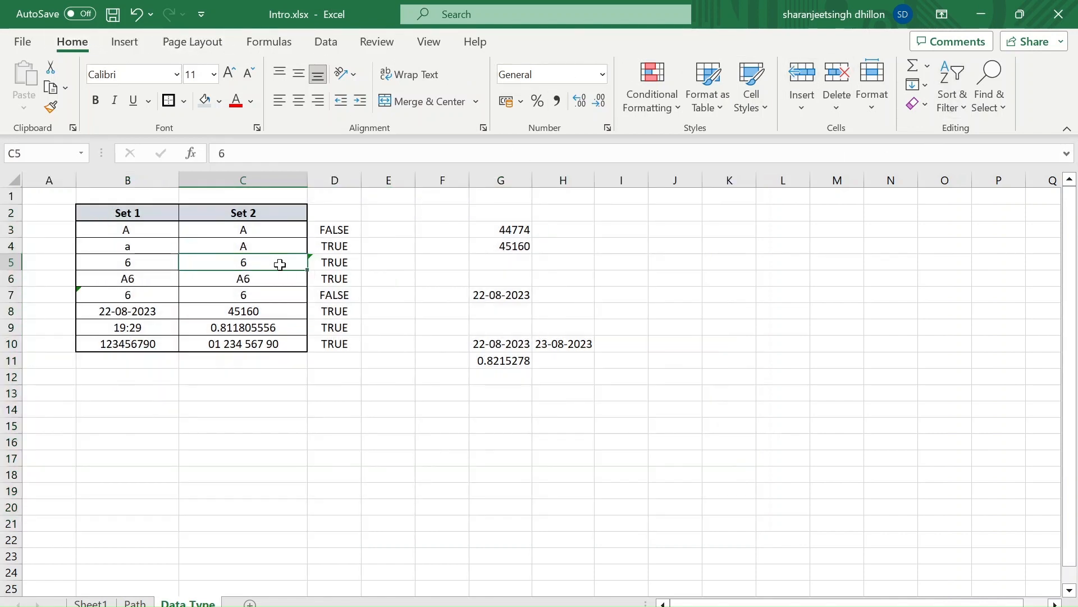
Apply the percentage format to C5 and the rupee accounting format to C7
click(277, 268)
click(538, 101)
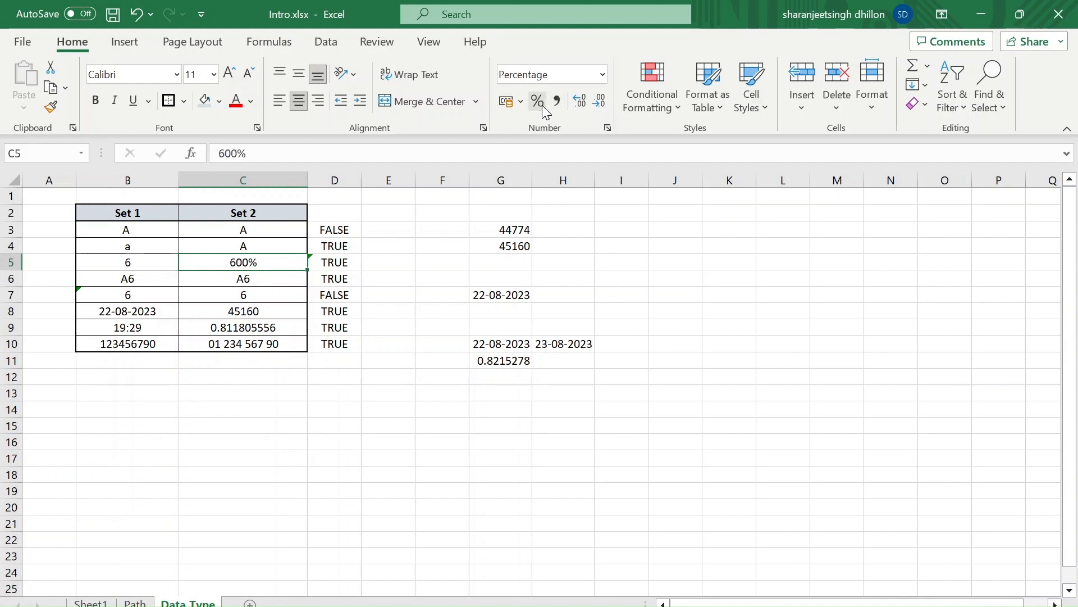
click(253, 295)
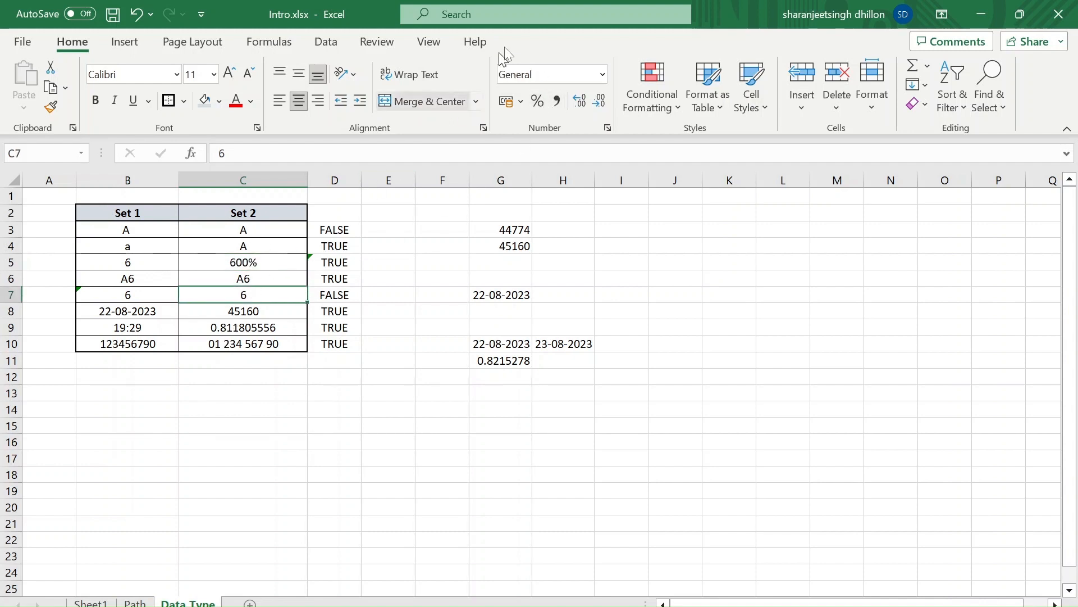
click(522, 100)
click(561, 123)
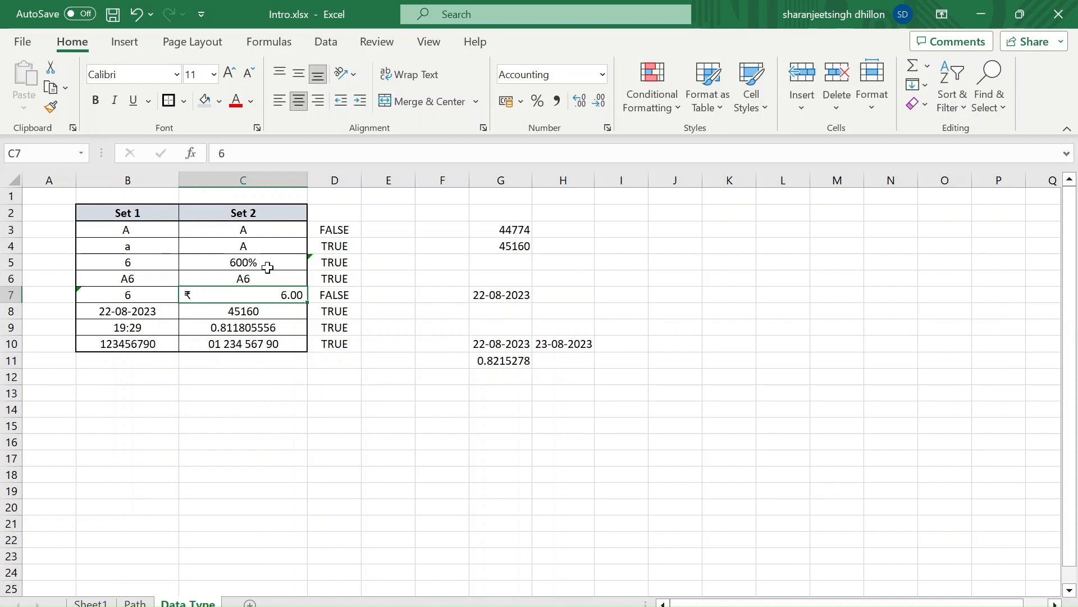
click(260, 264)
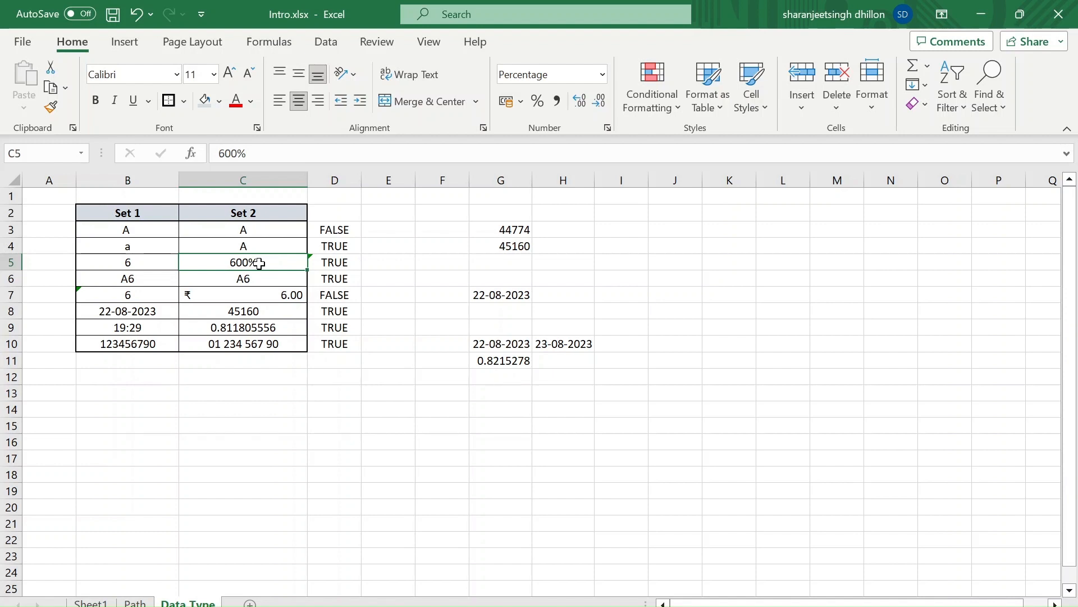
click(212, 374)
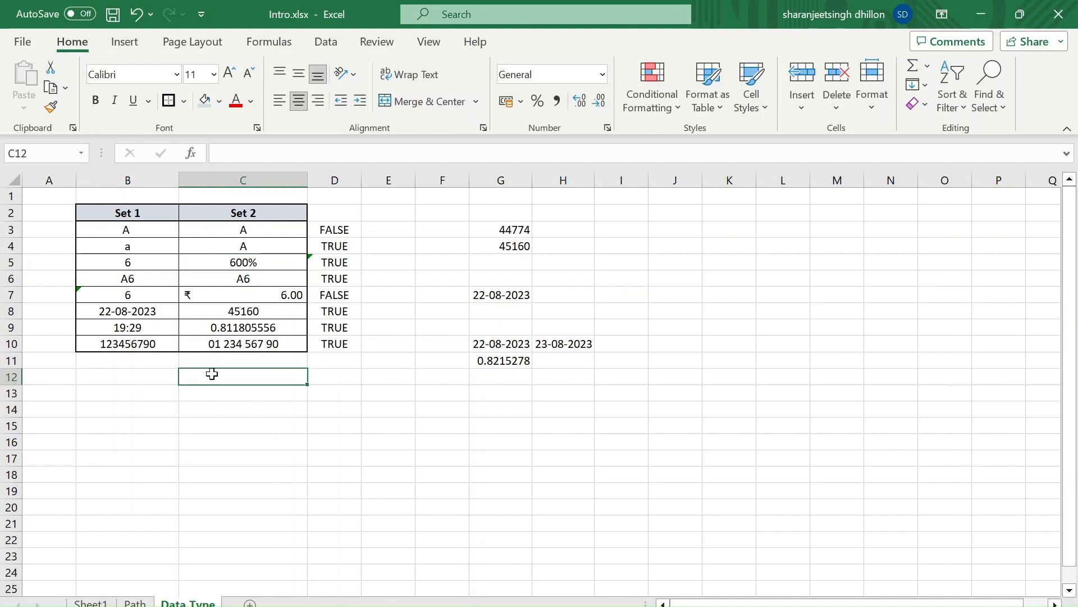
Copy the Set 1 header in B2 and paste it with its formatting into B14
click(128, 213)
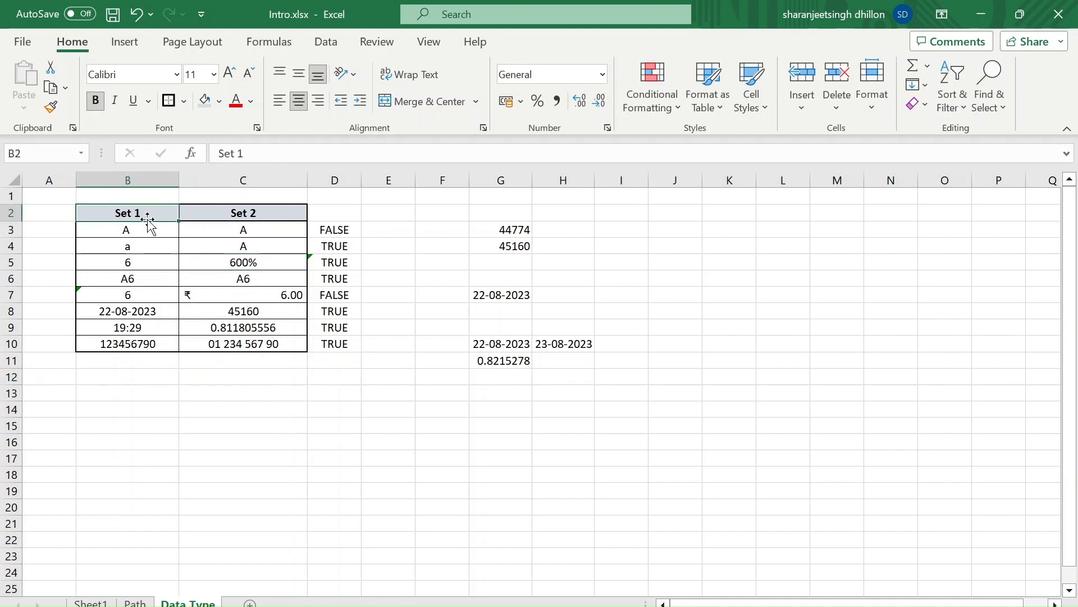
click(276, 156)
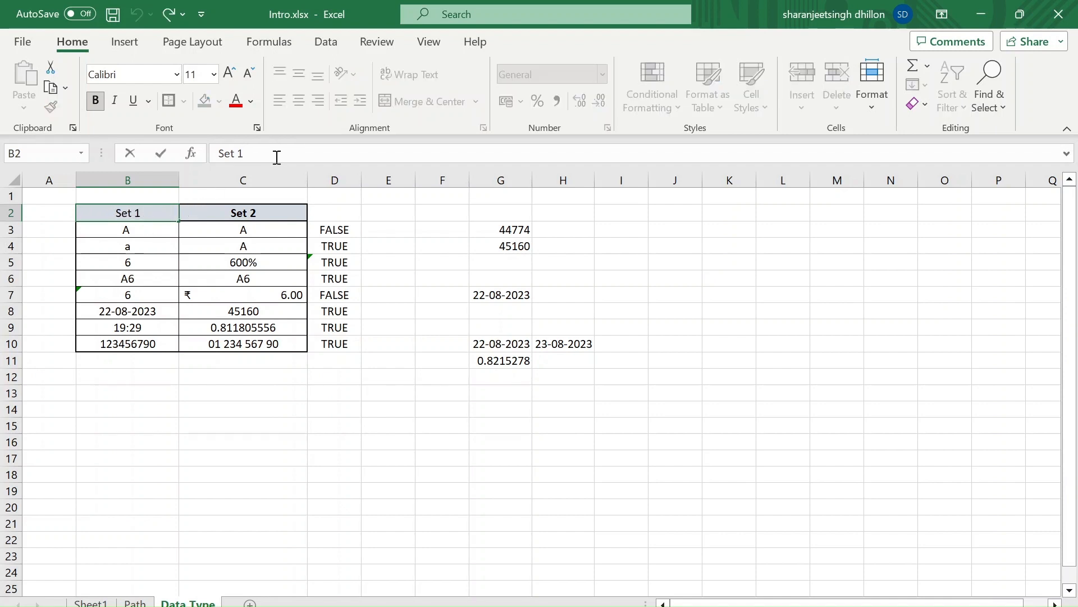
key(Return)
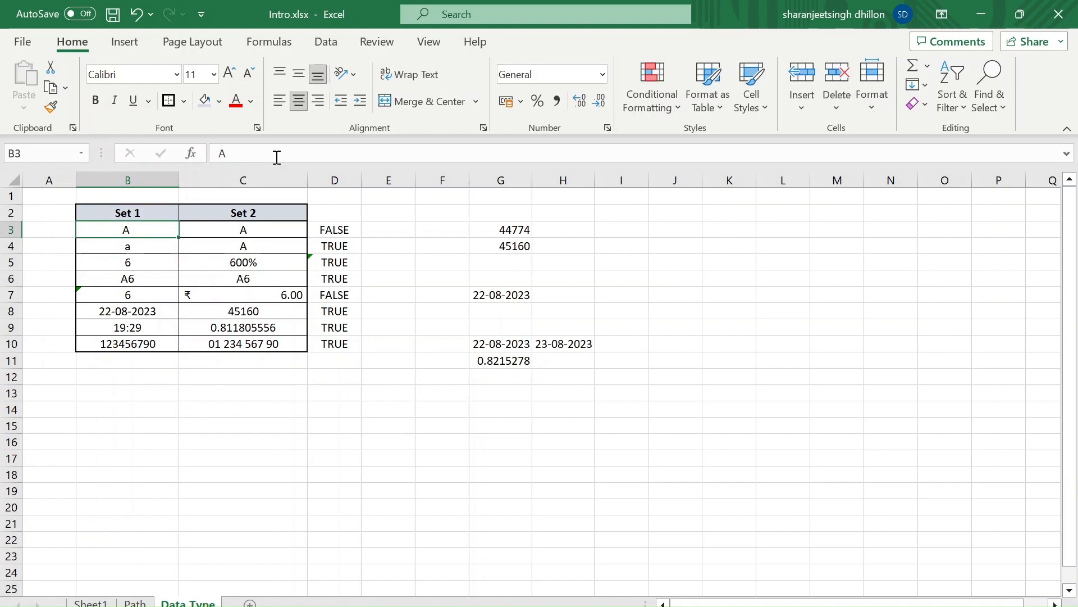
key(Up)
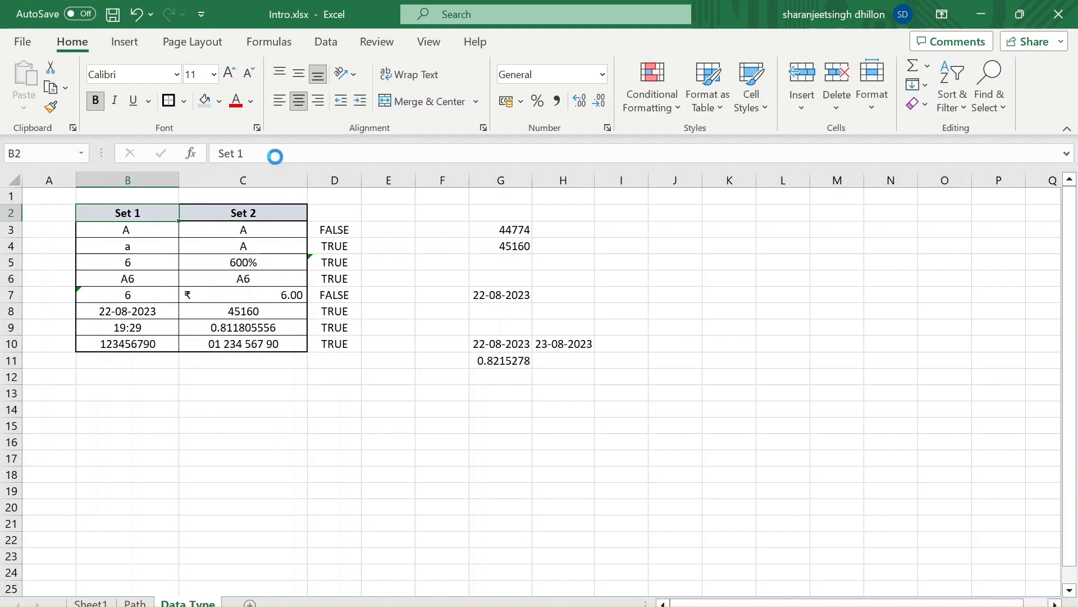
key(ctrl+c)
key(Down)
key(Down)
key(Down)
key(Down)
key(Down)
key(Down)
key(Down)
key(Down)
key(Down)
key(Down)
key(Down)
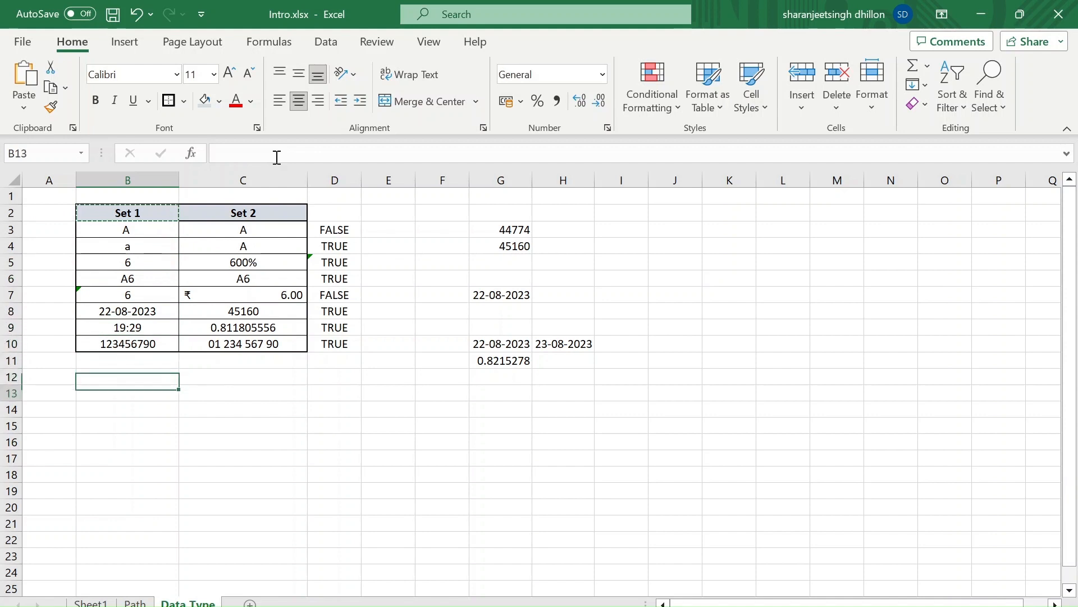
key(Down)
key(ctrl+v)
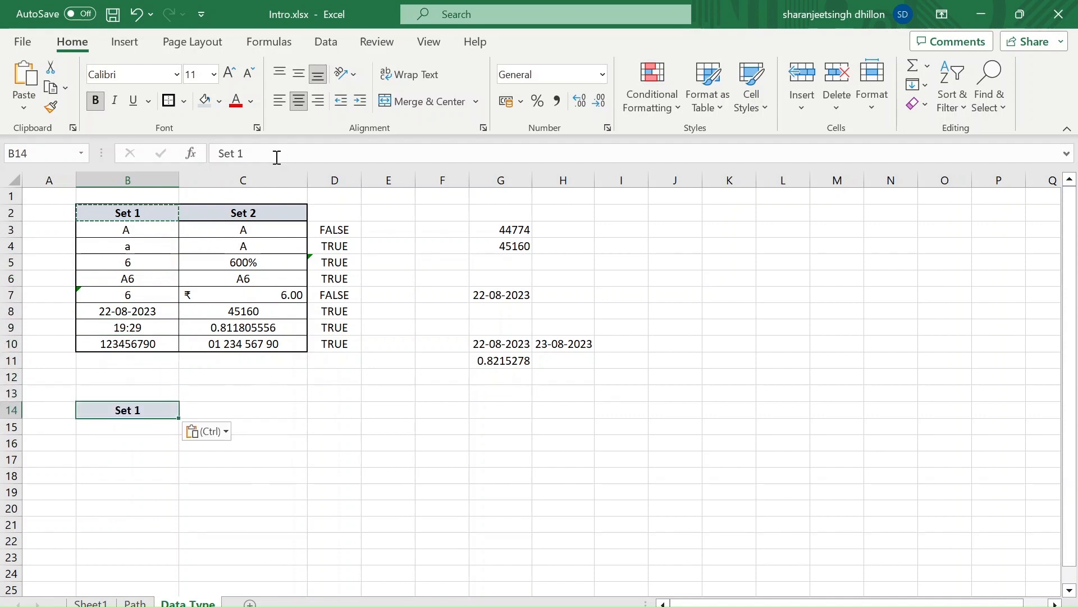
key(Right)
key(Up)
key(Left)
key(Up)
key(Up)
key(Up)
key(Up)
key(Up)
key(Up)
key(Up)
key(Up)
key(Up)
key(Up)
key(Up)
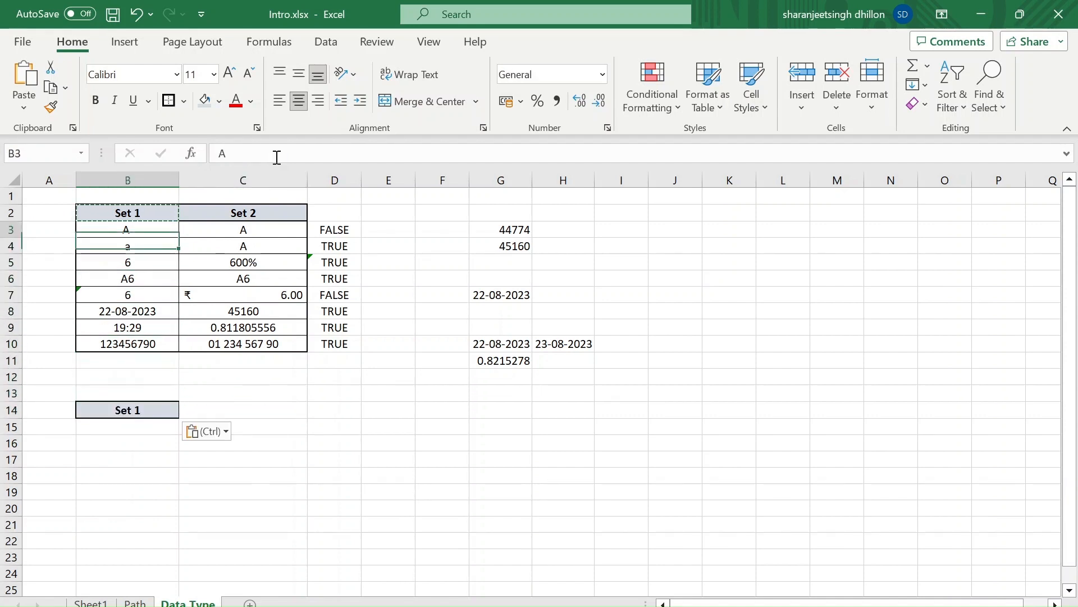
key(Down)
key(Down)
key(Down)
key(Down)
key(Down)
key(Down)
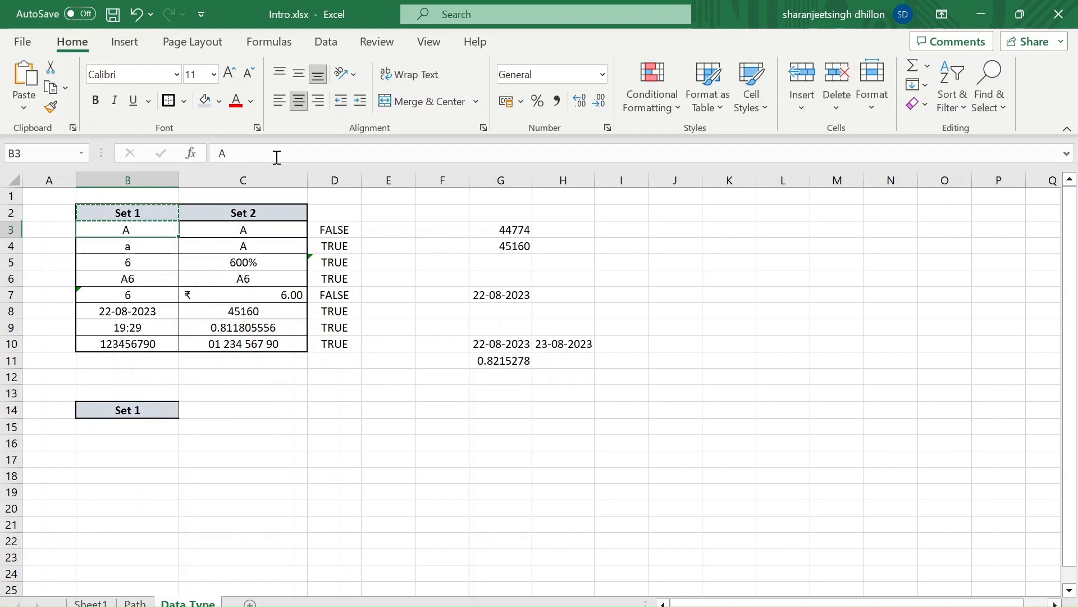
key(Right)
key(Right)
key(Down)
key(Down)
key(Down)
key(Left)
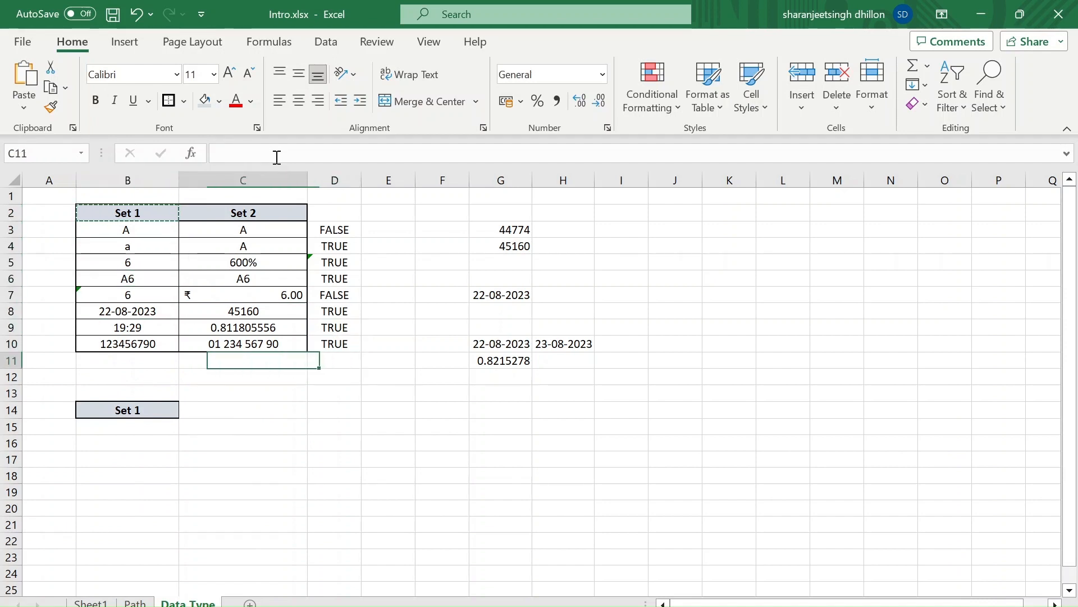
key(Down)
key(Left)
key(Down)
key(Down)
key(Right)
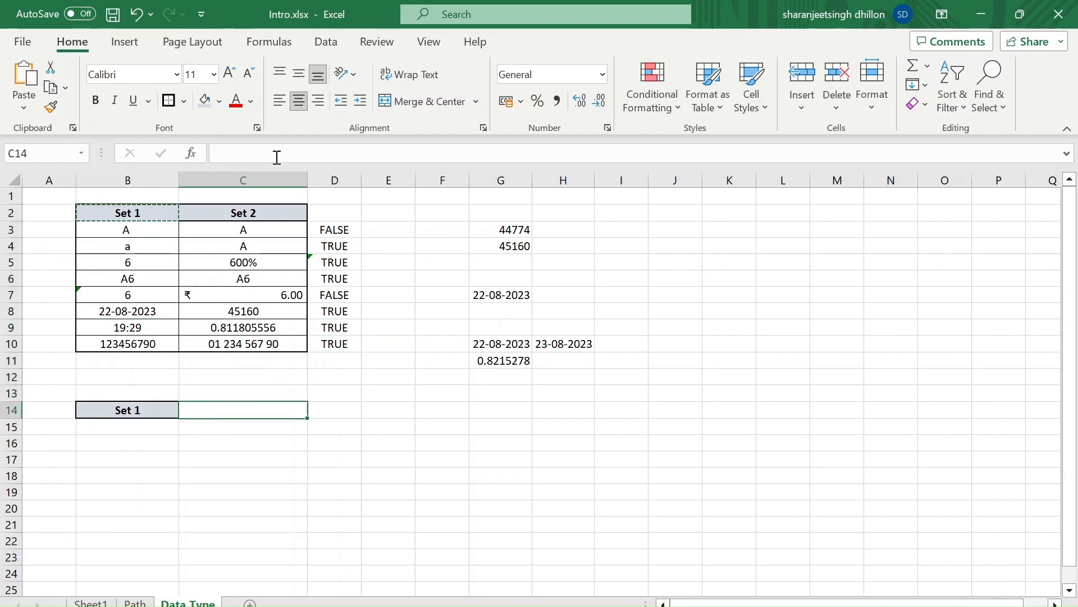
key(Left)
key(Down)
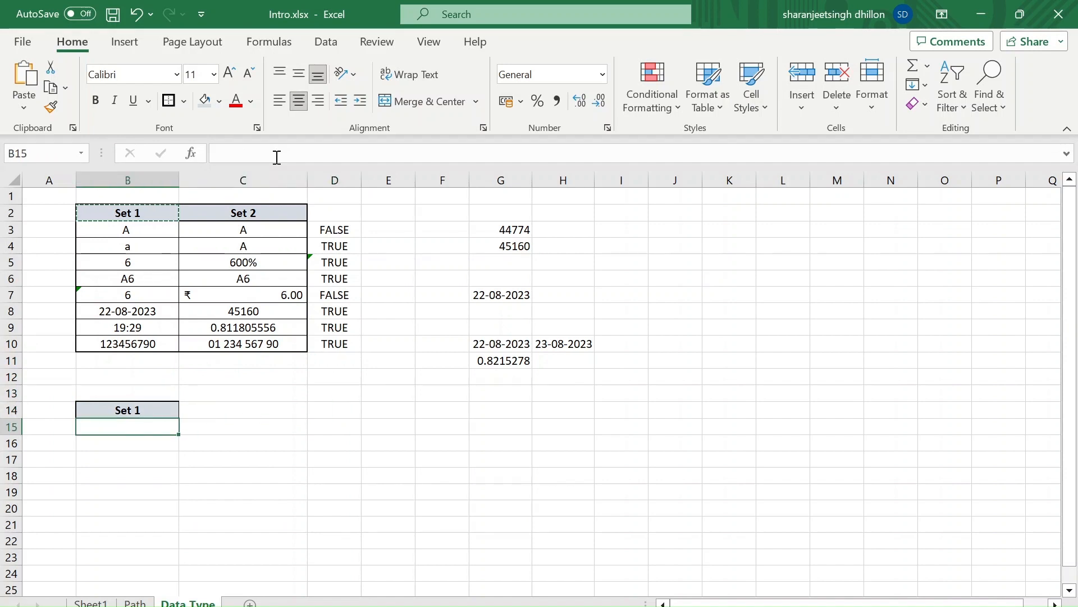
text(v)
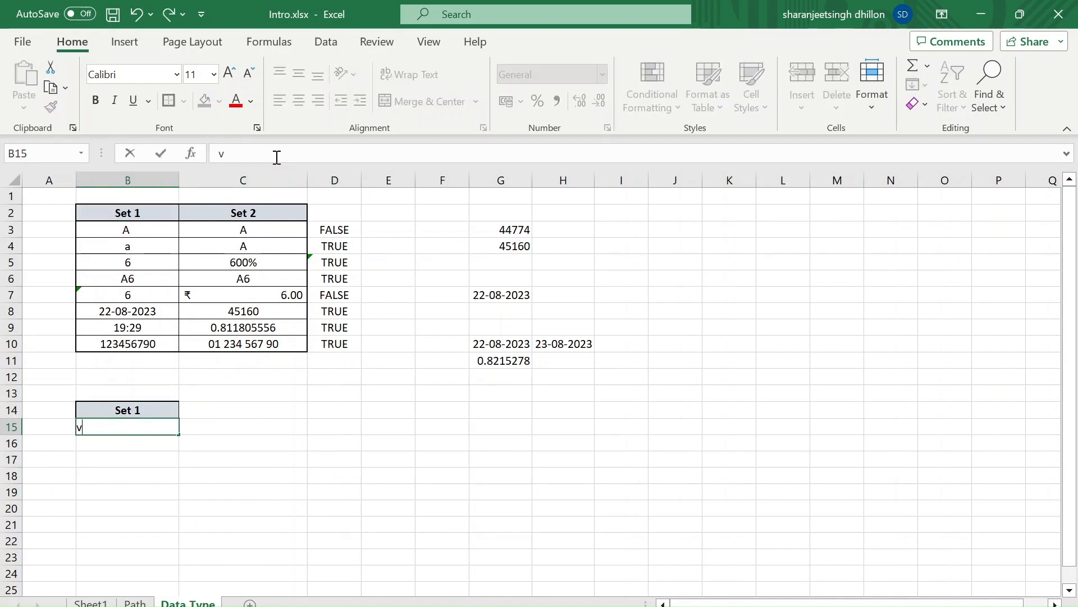
key(Escape)
Copy the Set 1 header in B2 again and paste only its value into B15
key(Up)
key(Up)
key(Up)
key(Up)
key(Up)
key(Up)
key(Up)
key(Up)
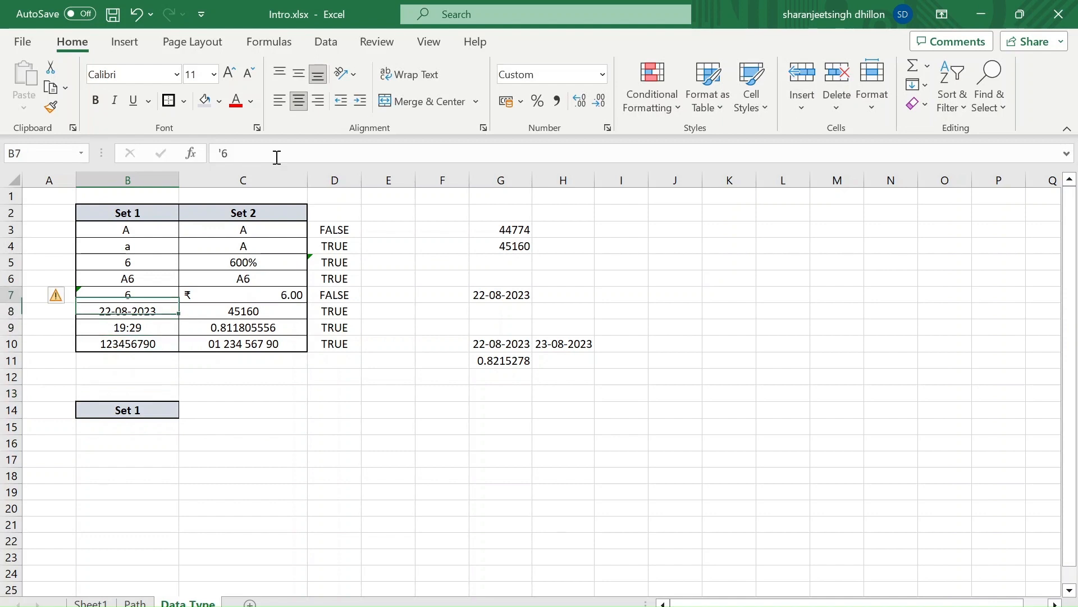
key(Up)
key(Up)
key(Up)
key(Up)
key(Up)
key(ctrl+c)
key(Down)
key(Down)
key(Down)
key(Down)
key(Down)
key(Down)
key(Down)
key(Down)
key(Down)
key(Down)
key(Down)
key(Down)
key(Down)
key(Down)
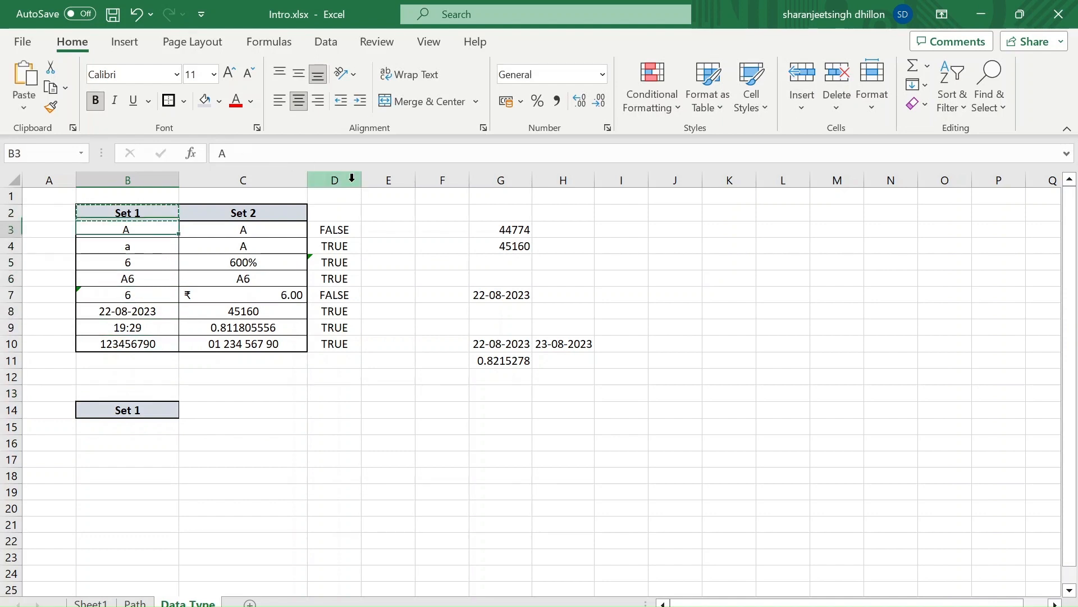
key(Up)
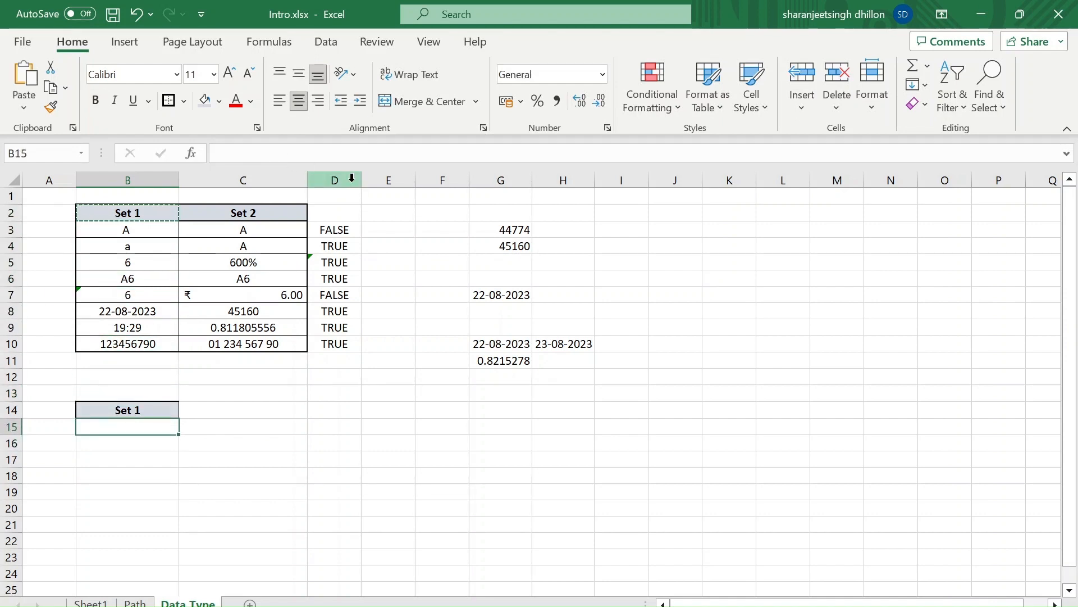
click(352, 178)
right_click(120, 425)
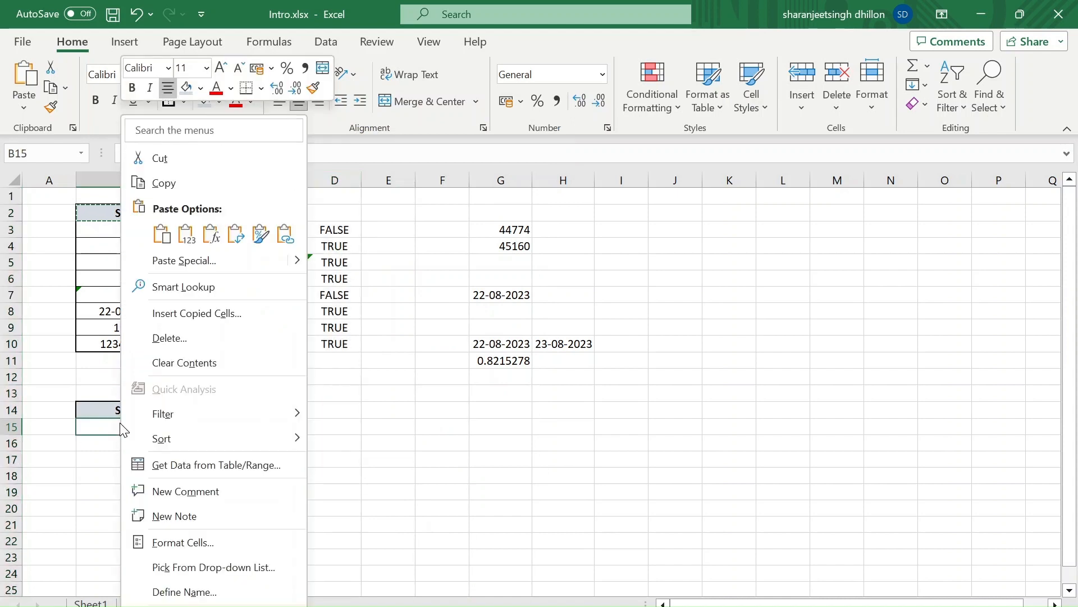
key(Escape)
right_click(120, 423)
key(v)
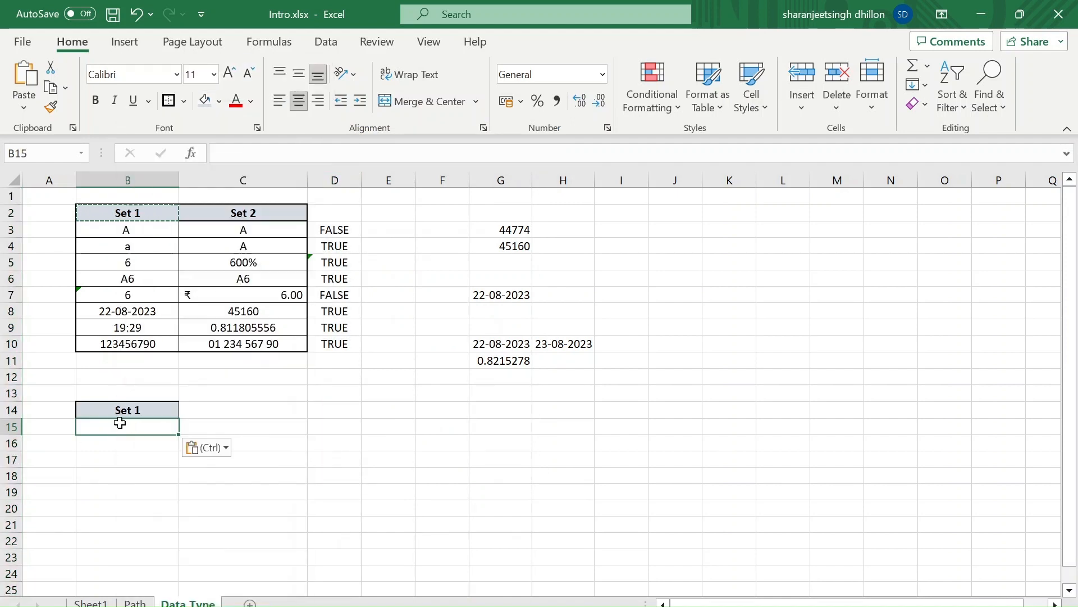
key(Down)
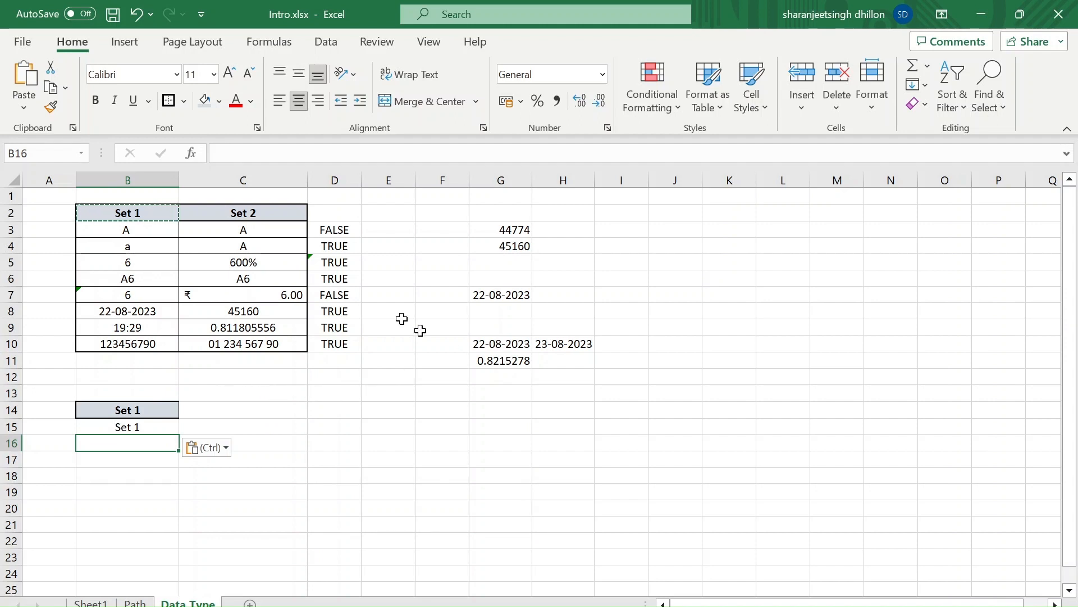
Paste only the formatting of the copied Set 1 header onto the number in G3
click(522, 231)
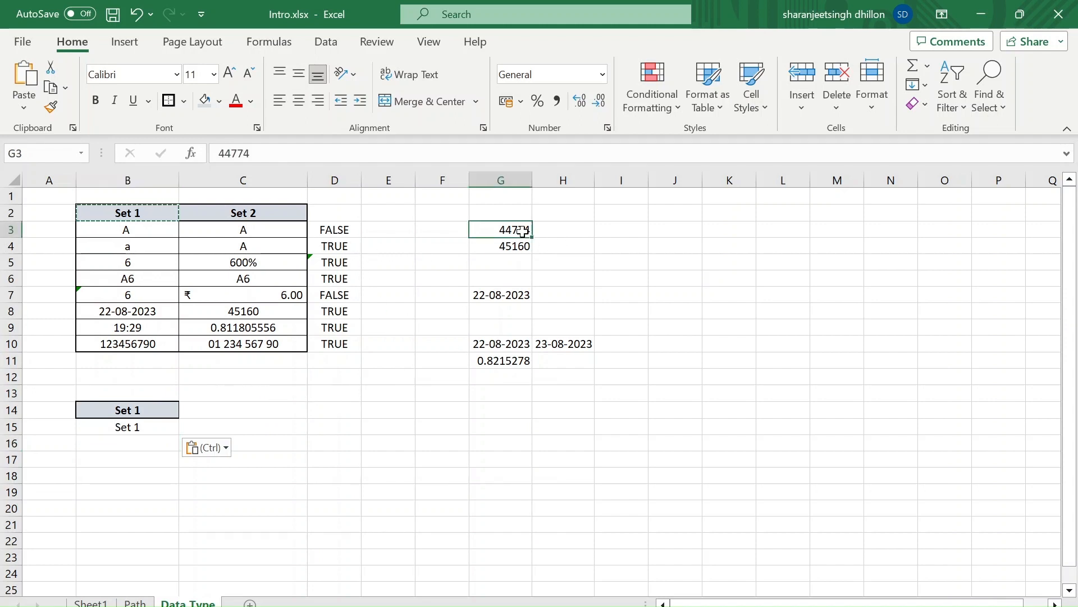
right_click(523, 234)
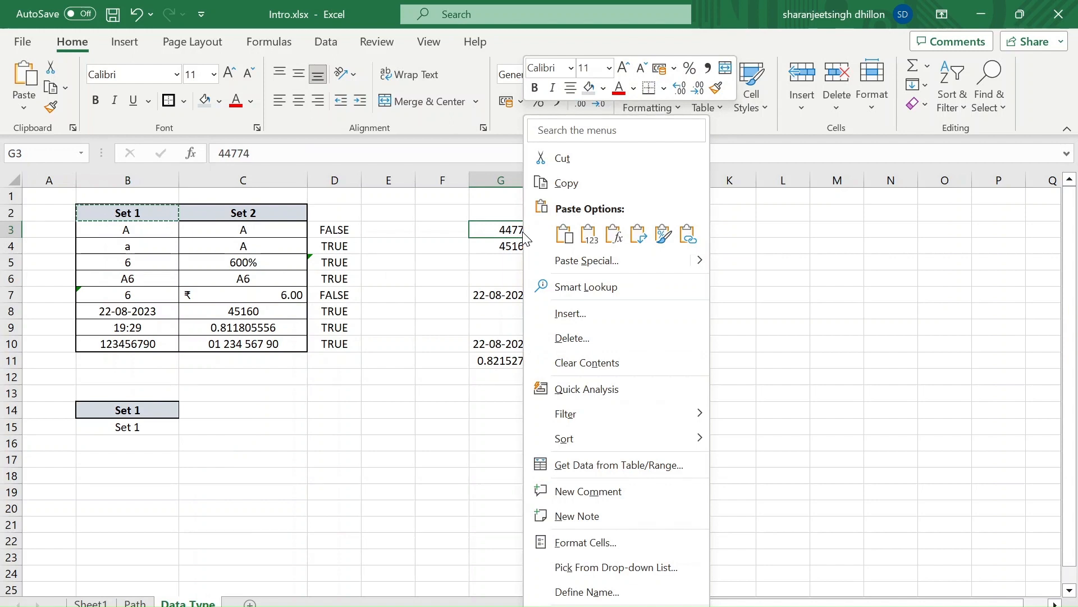
key(r)
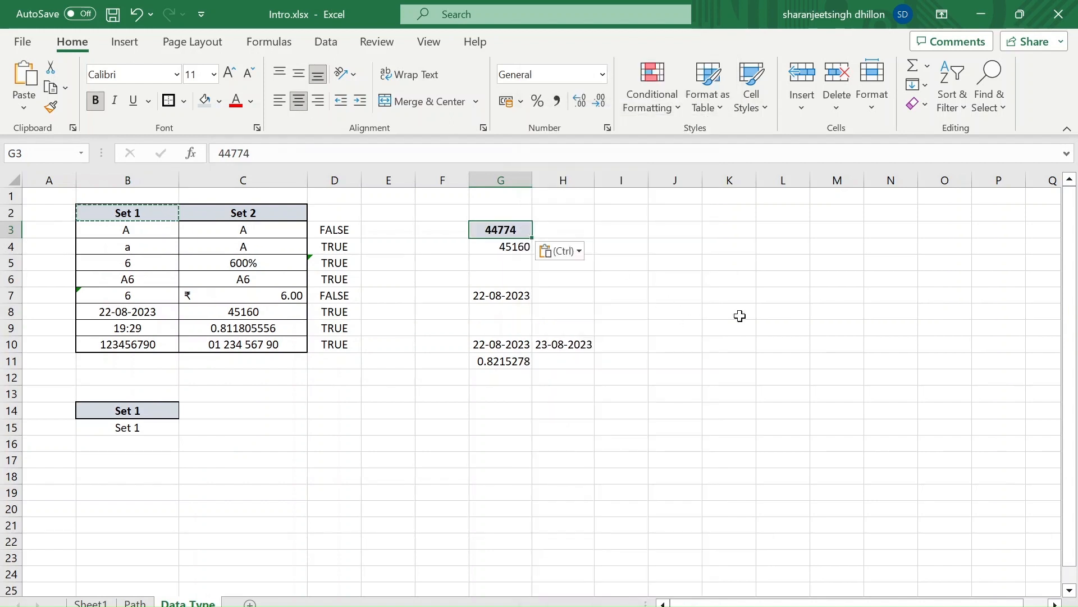